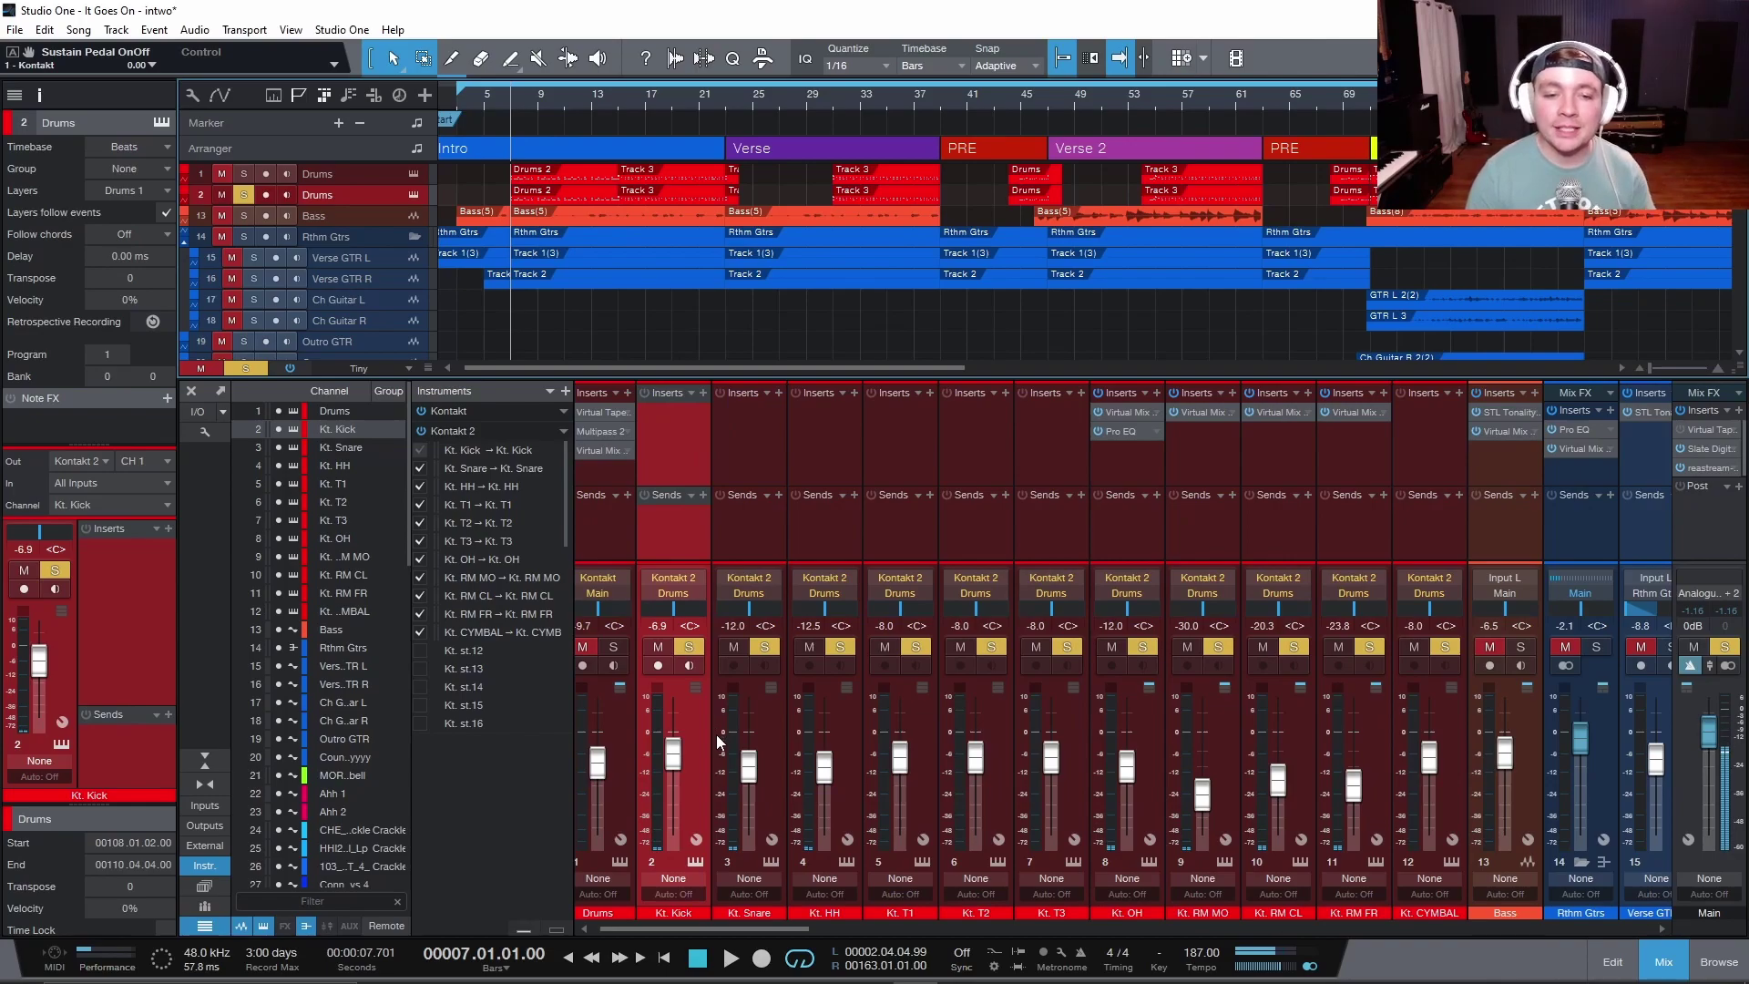
# Insert the Trigger 2 plug-in on the Kt. Kick channel.
pyautogui.click(704, 399)
pyautogui.write('trigger')
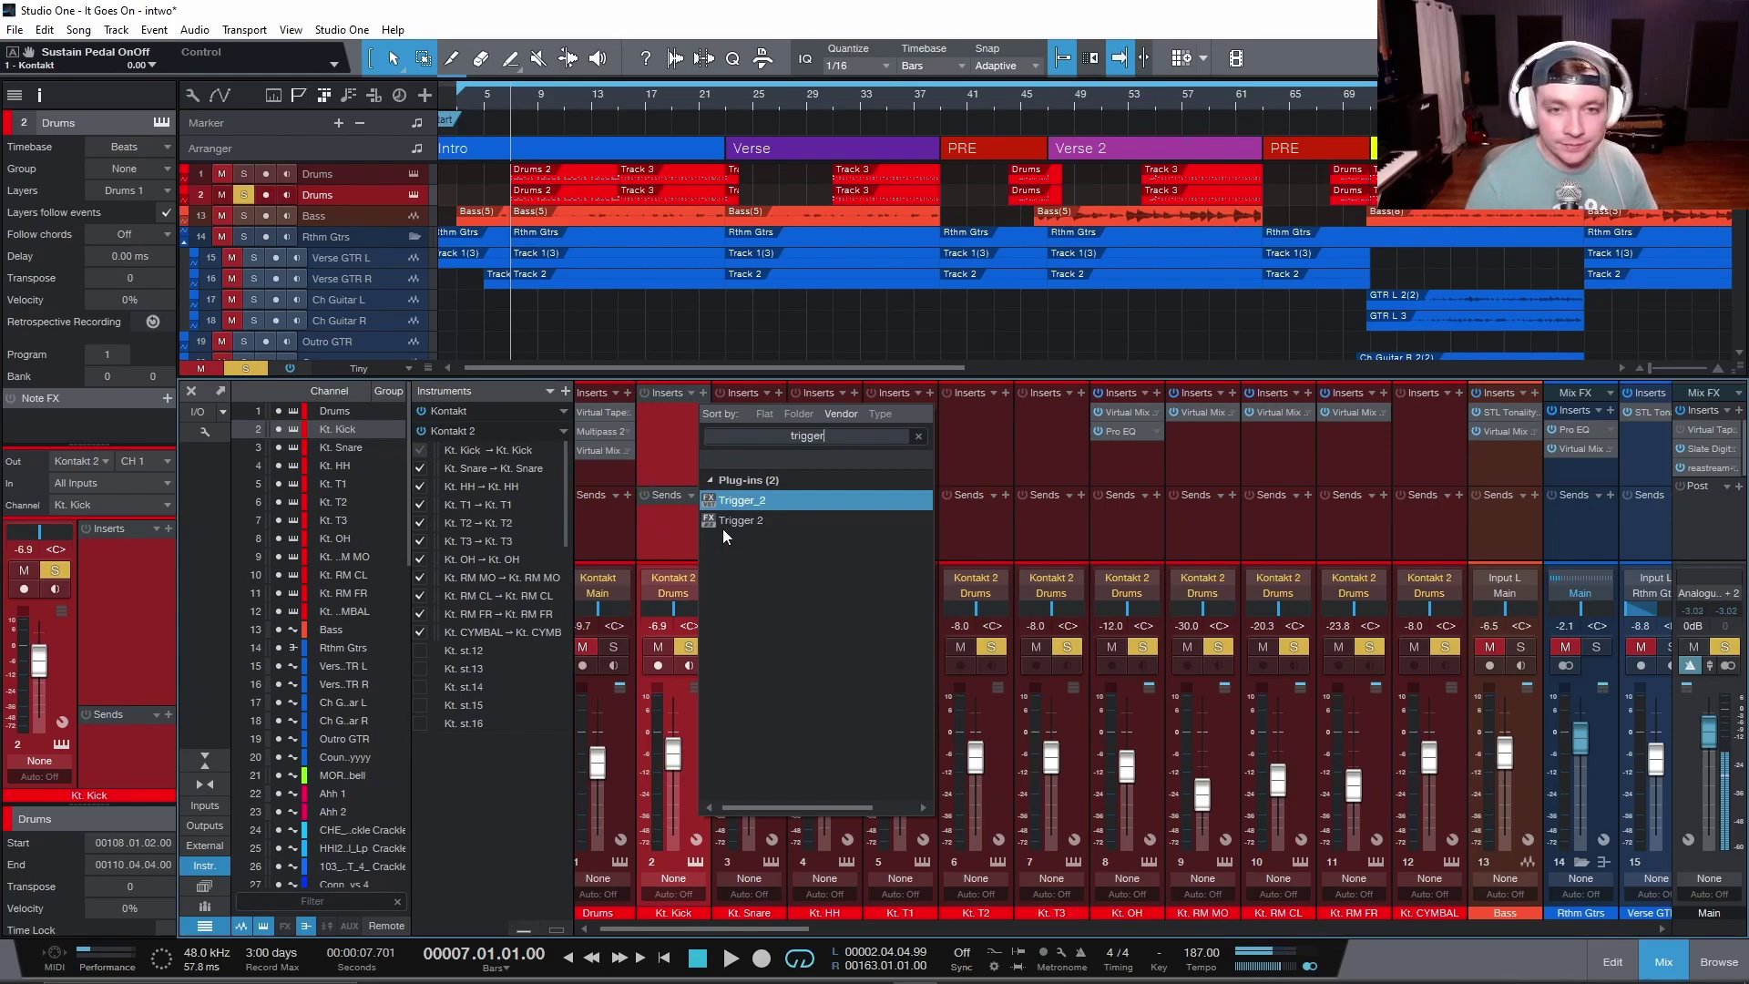
pyautogui.click(723, 526)
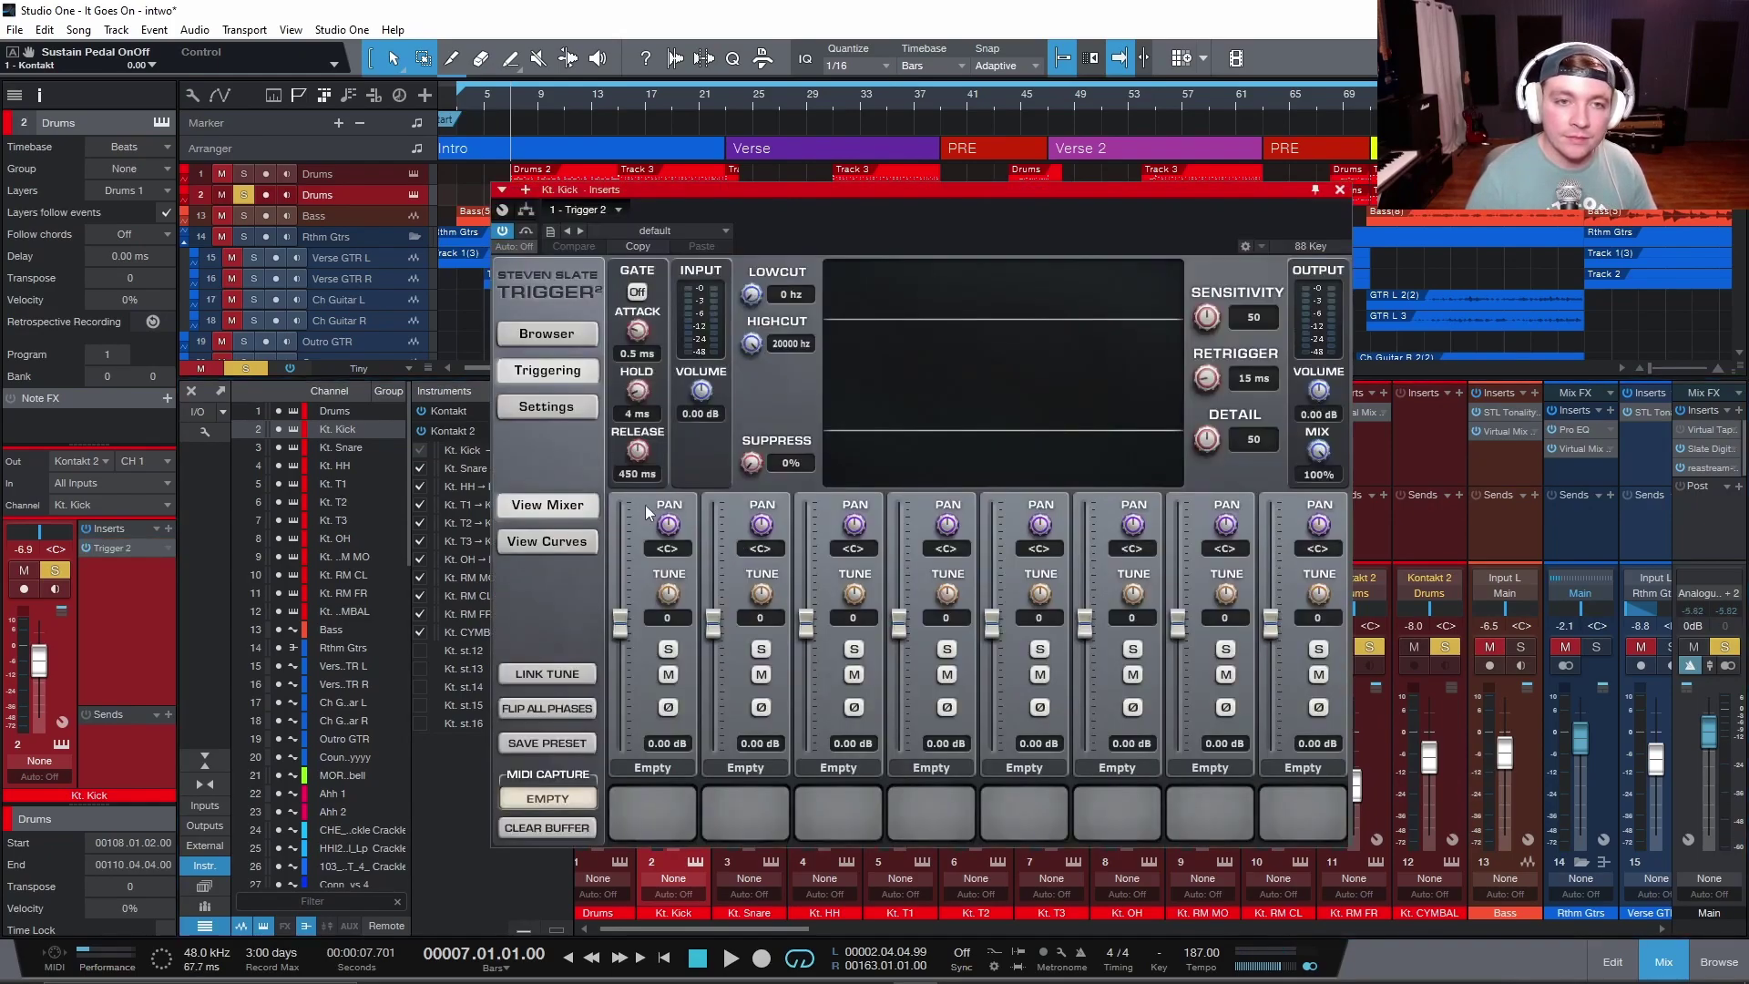
# Load the Kick 1b preset from the Angry Rock Kit in the SSD Classic Kit Presets of Trigger2 Core Presets.
pyautogui.click(564, 336)
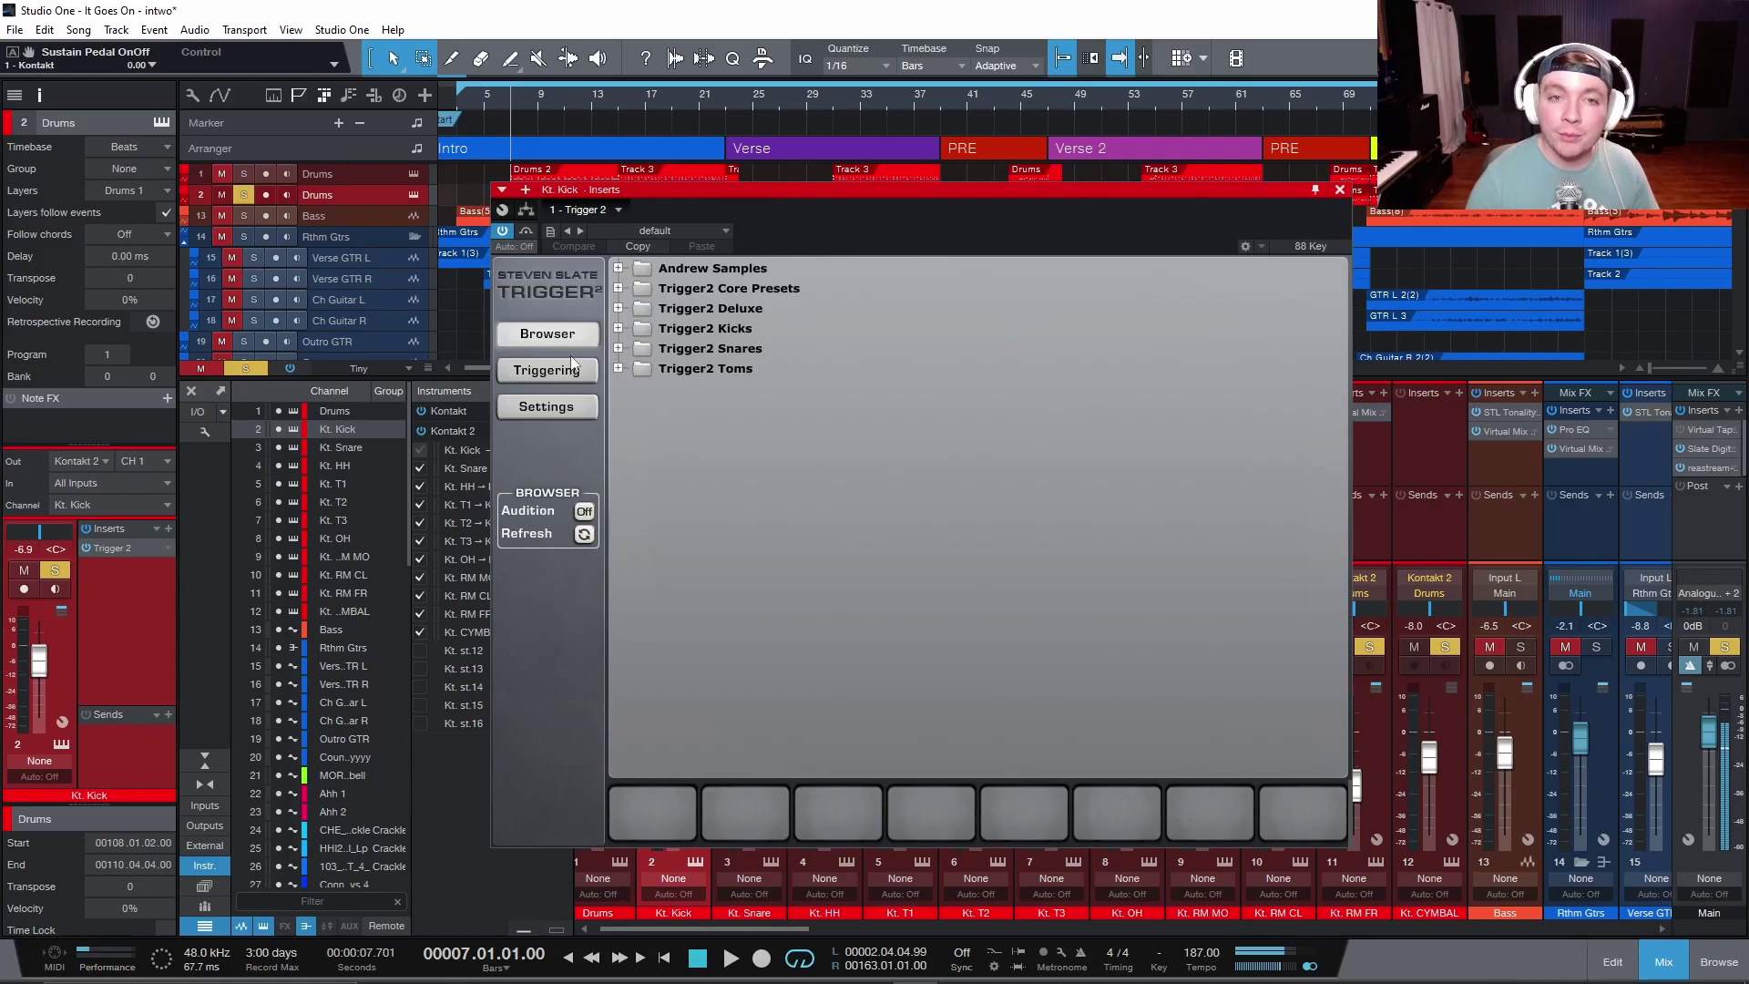
pyautogui.doubleClick(785, 288)
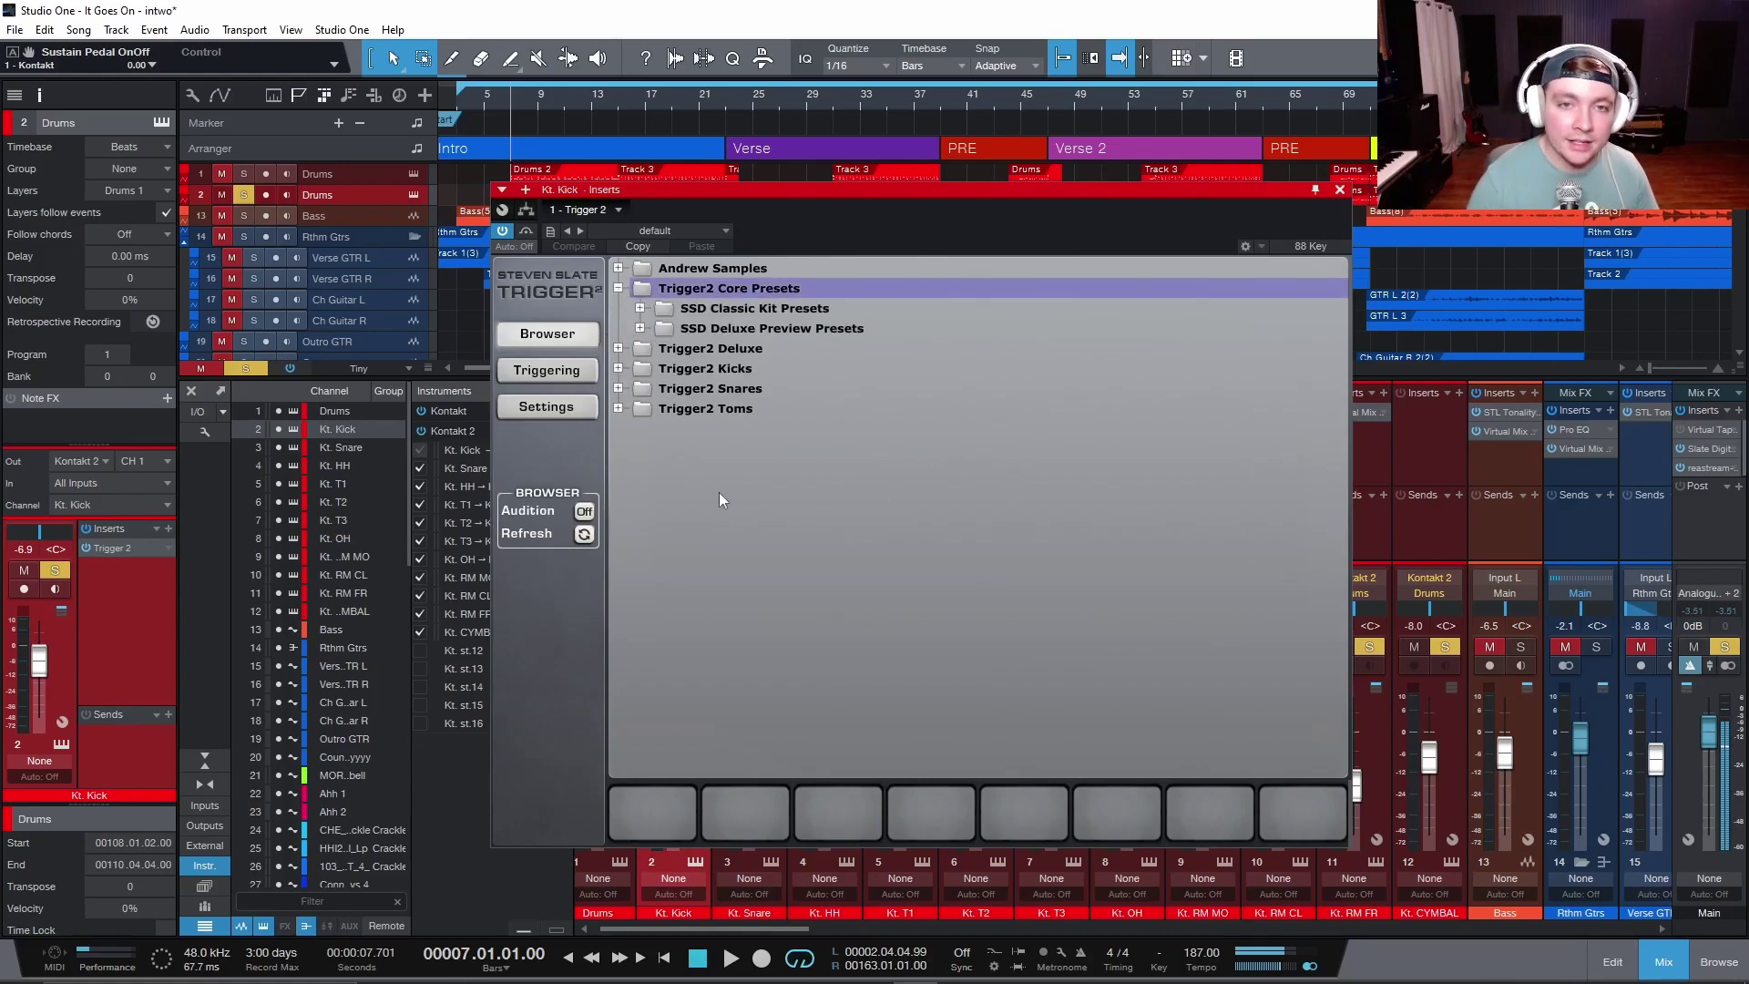
pyautogui.click(779, 313)
pyautogui.doubleClick(780, 314)
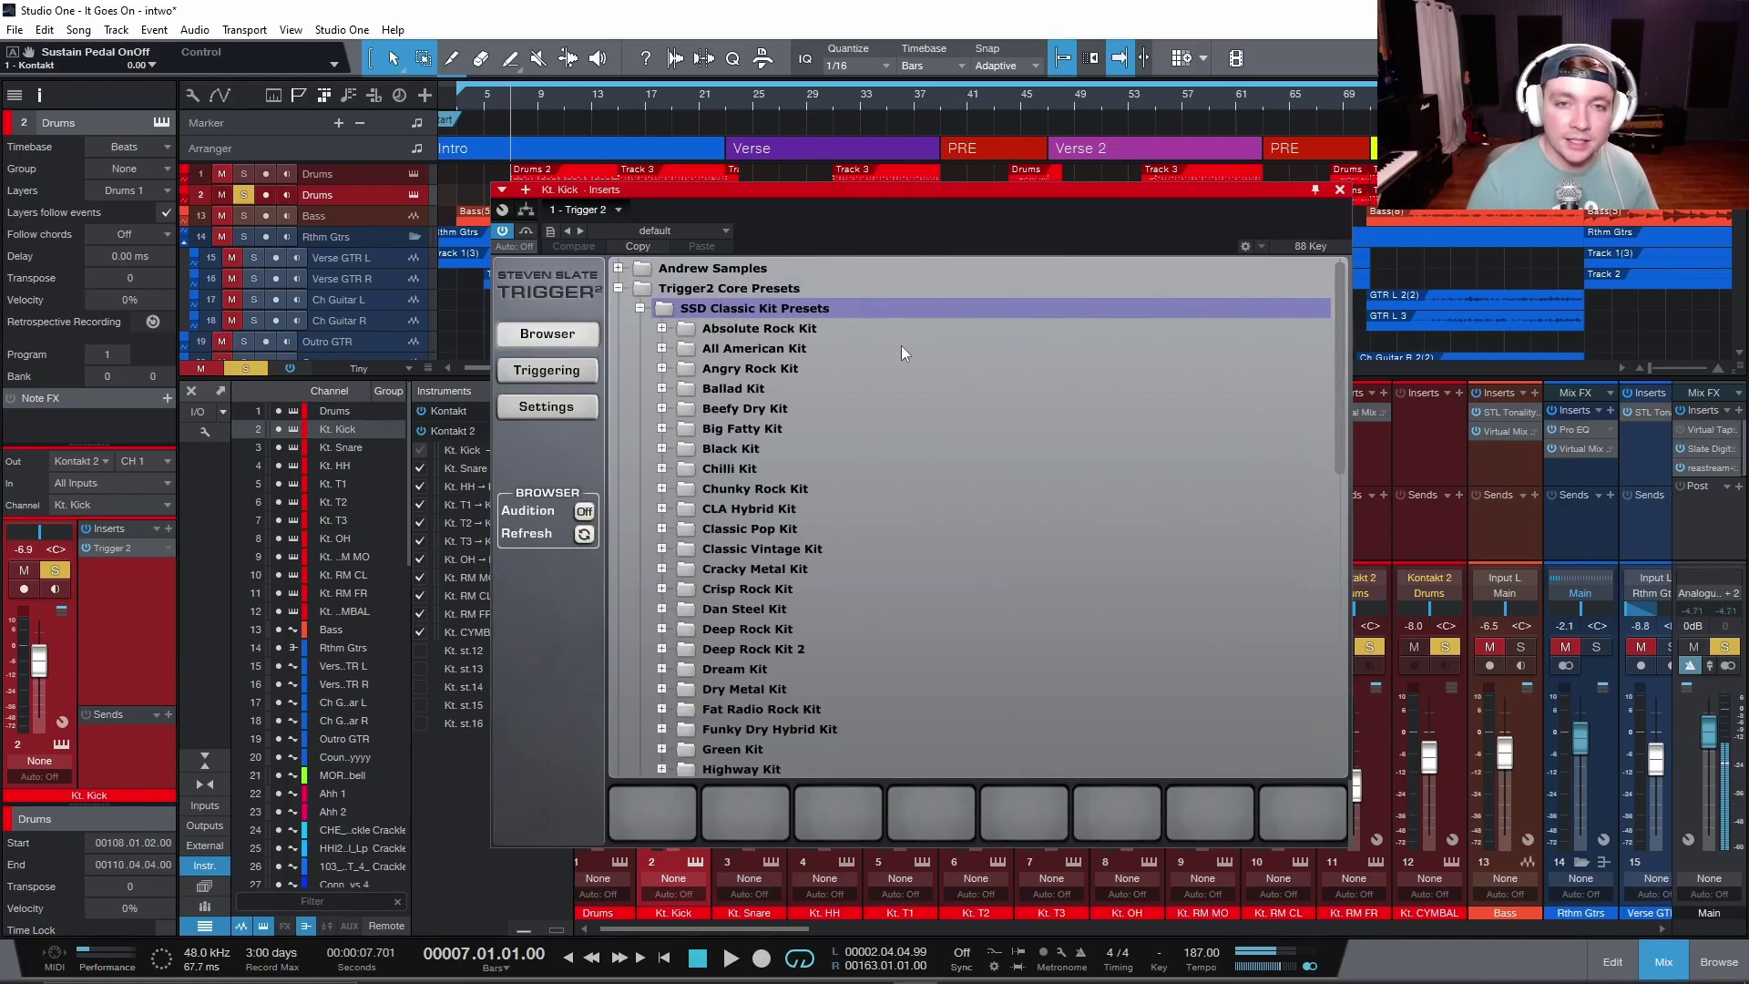
pyautogui.doubleClick(760, 368)
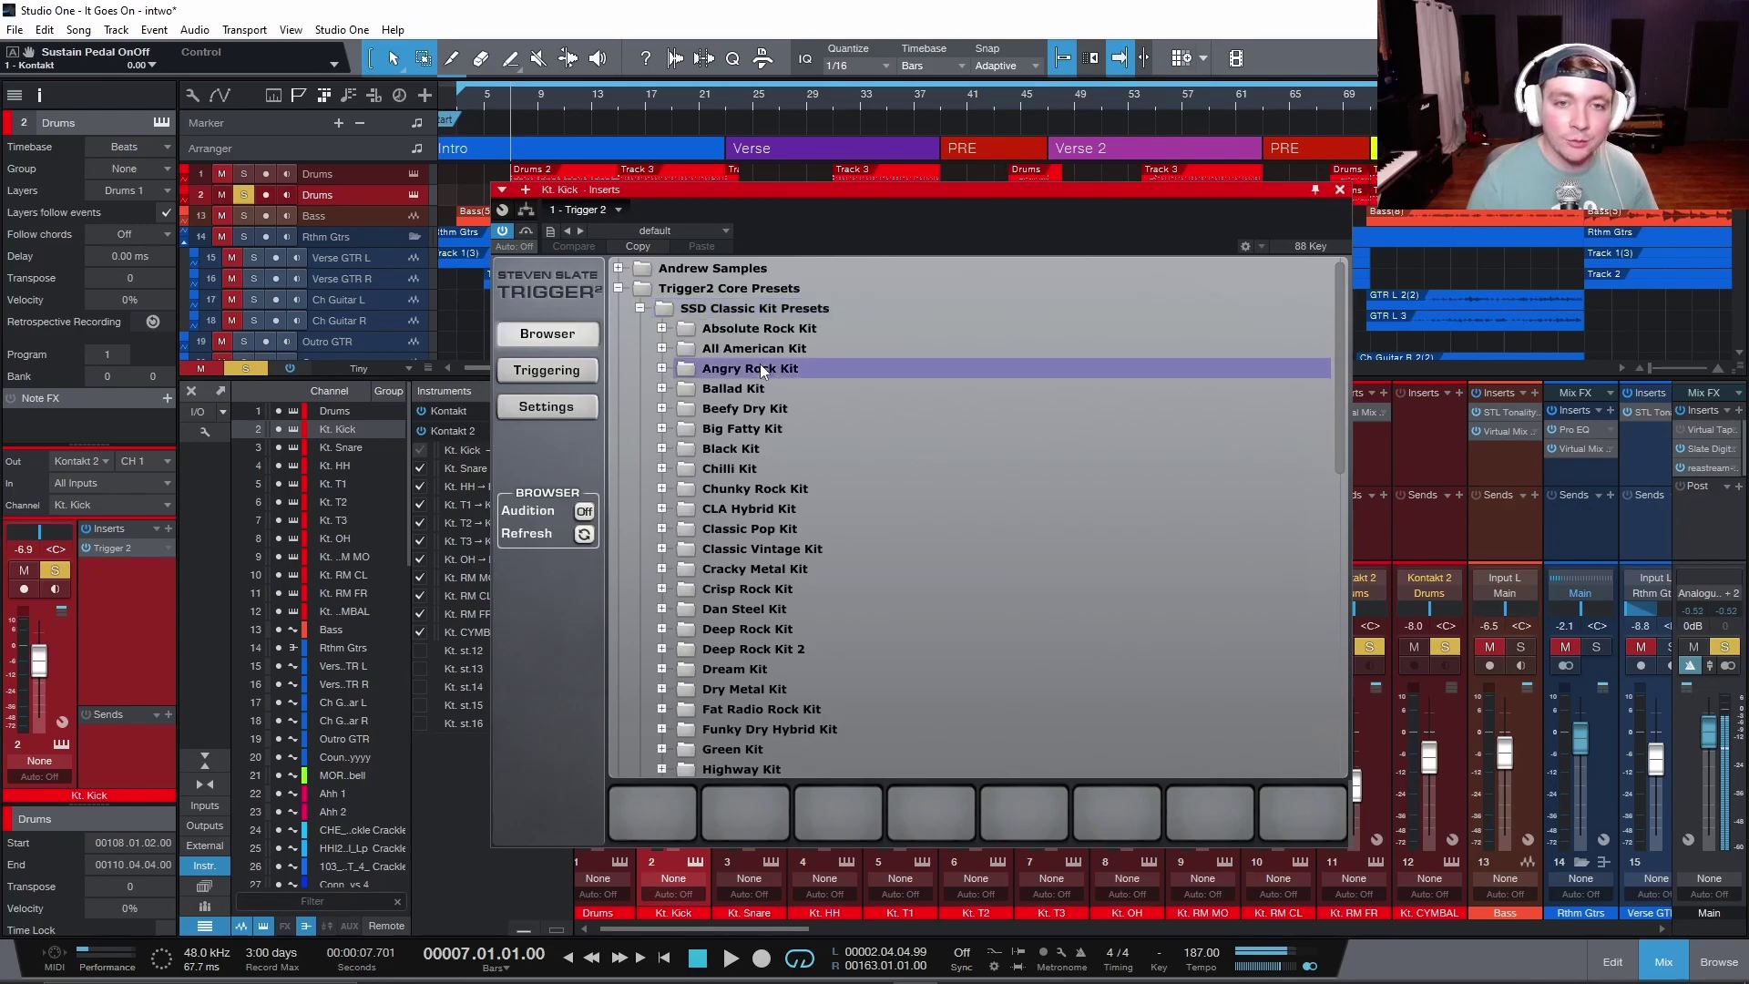
pyautogui.doubleClick(778, 450)
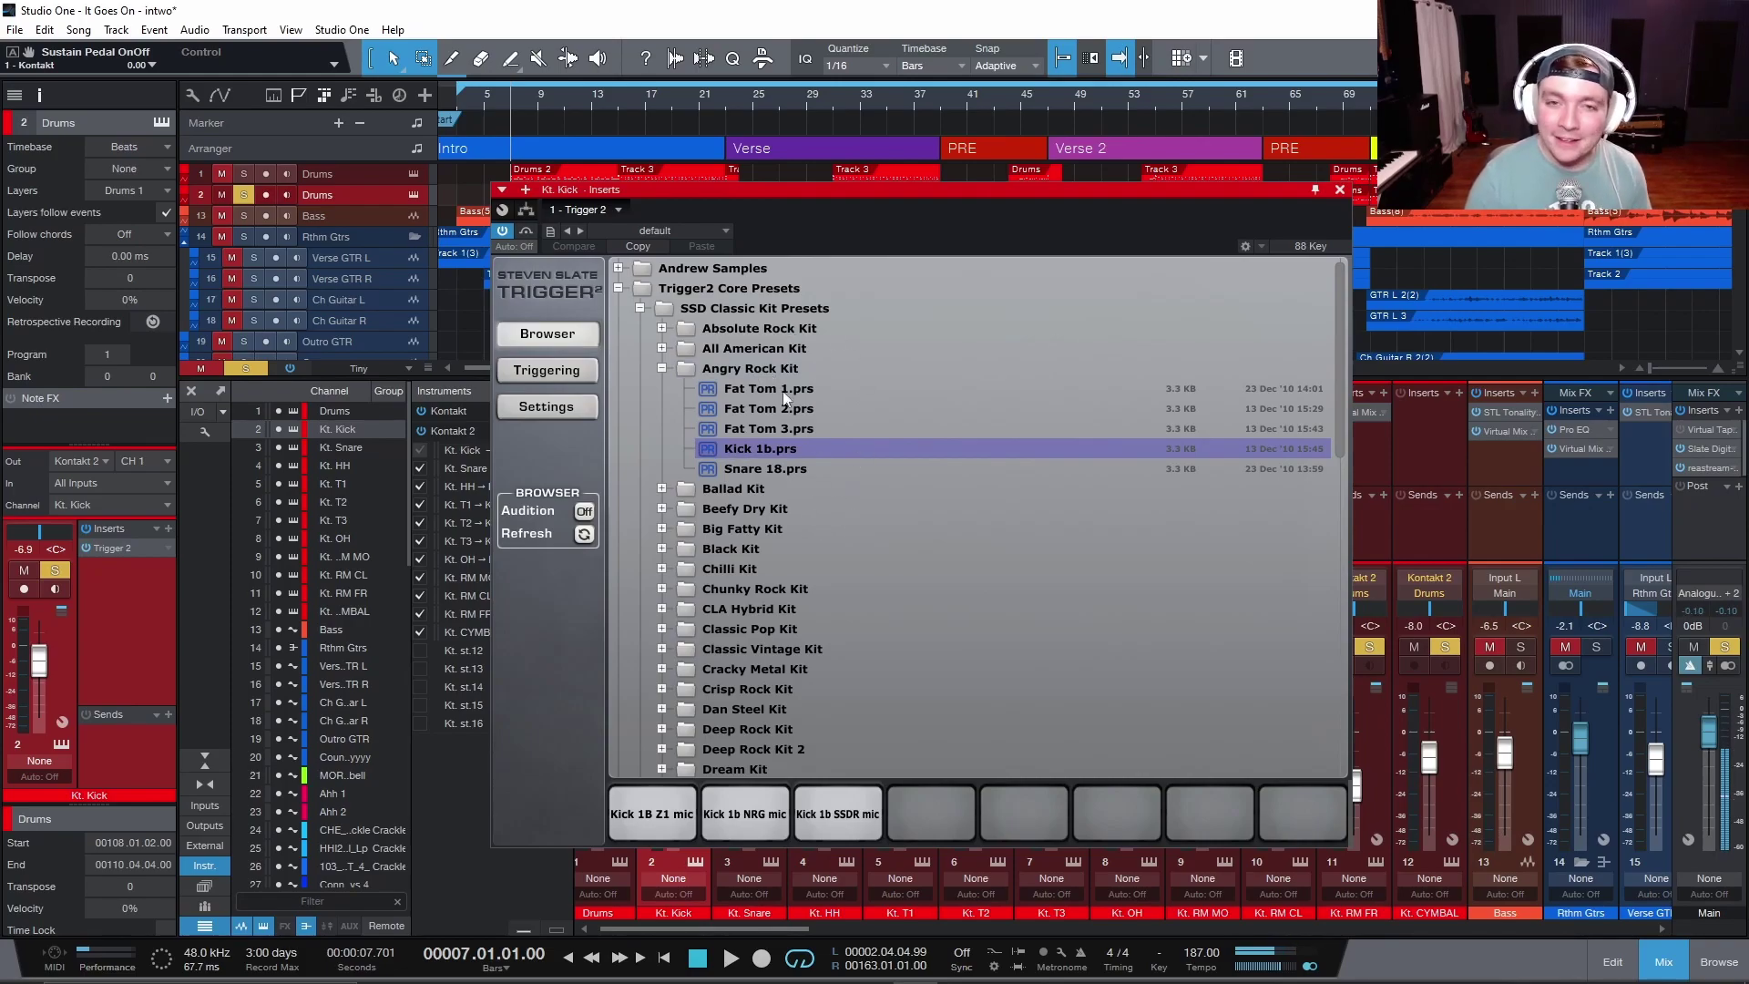
# Show the triggering view with the plug-in window clear of the timeline and audition the kick from bar 7.
pyautogui.click(544, 373)
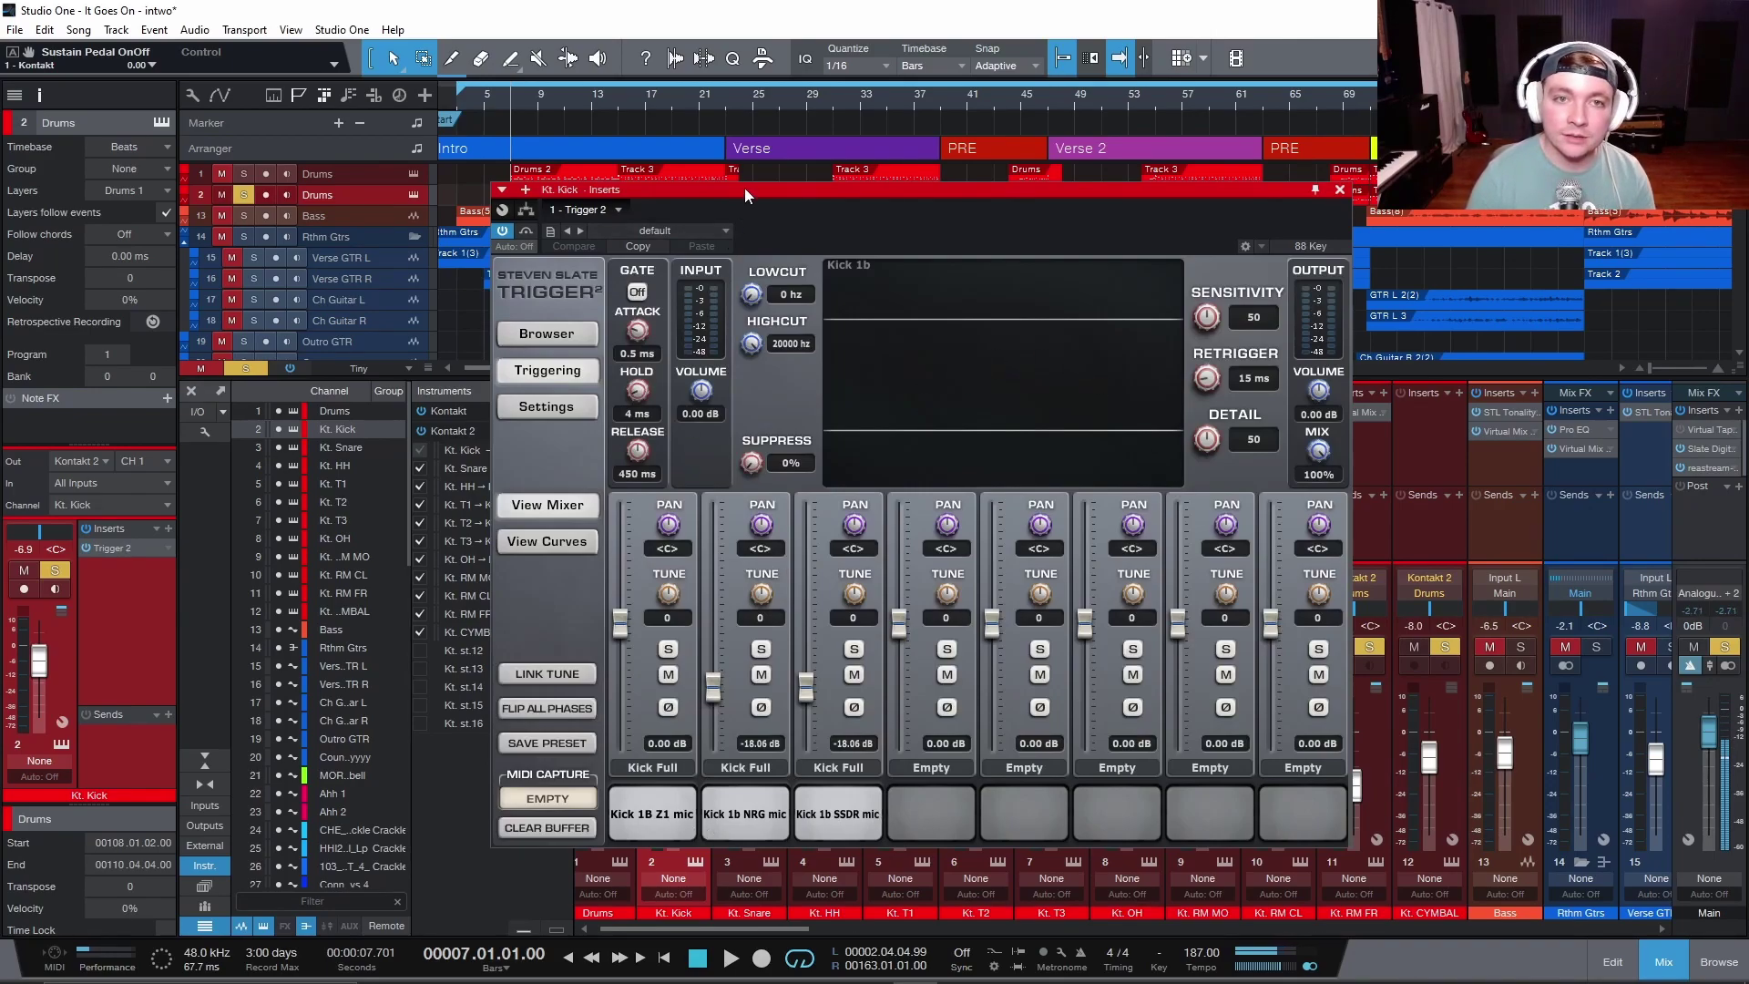
pyautogui.moveTo(754, 190); pyautogui.dragTo(768, 155)
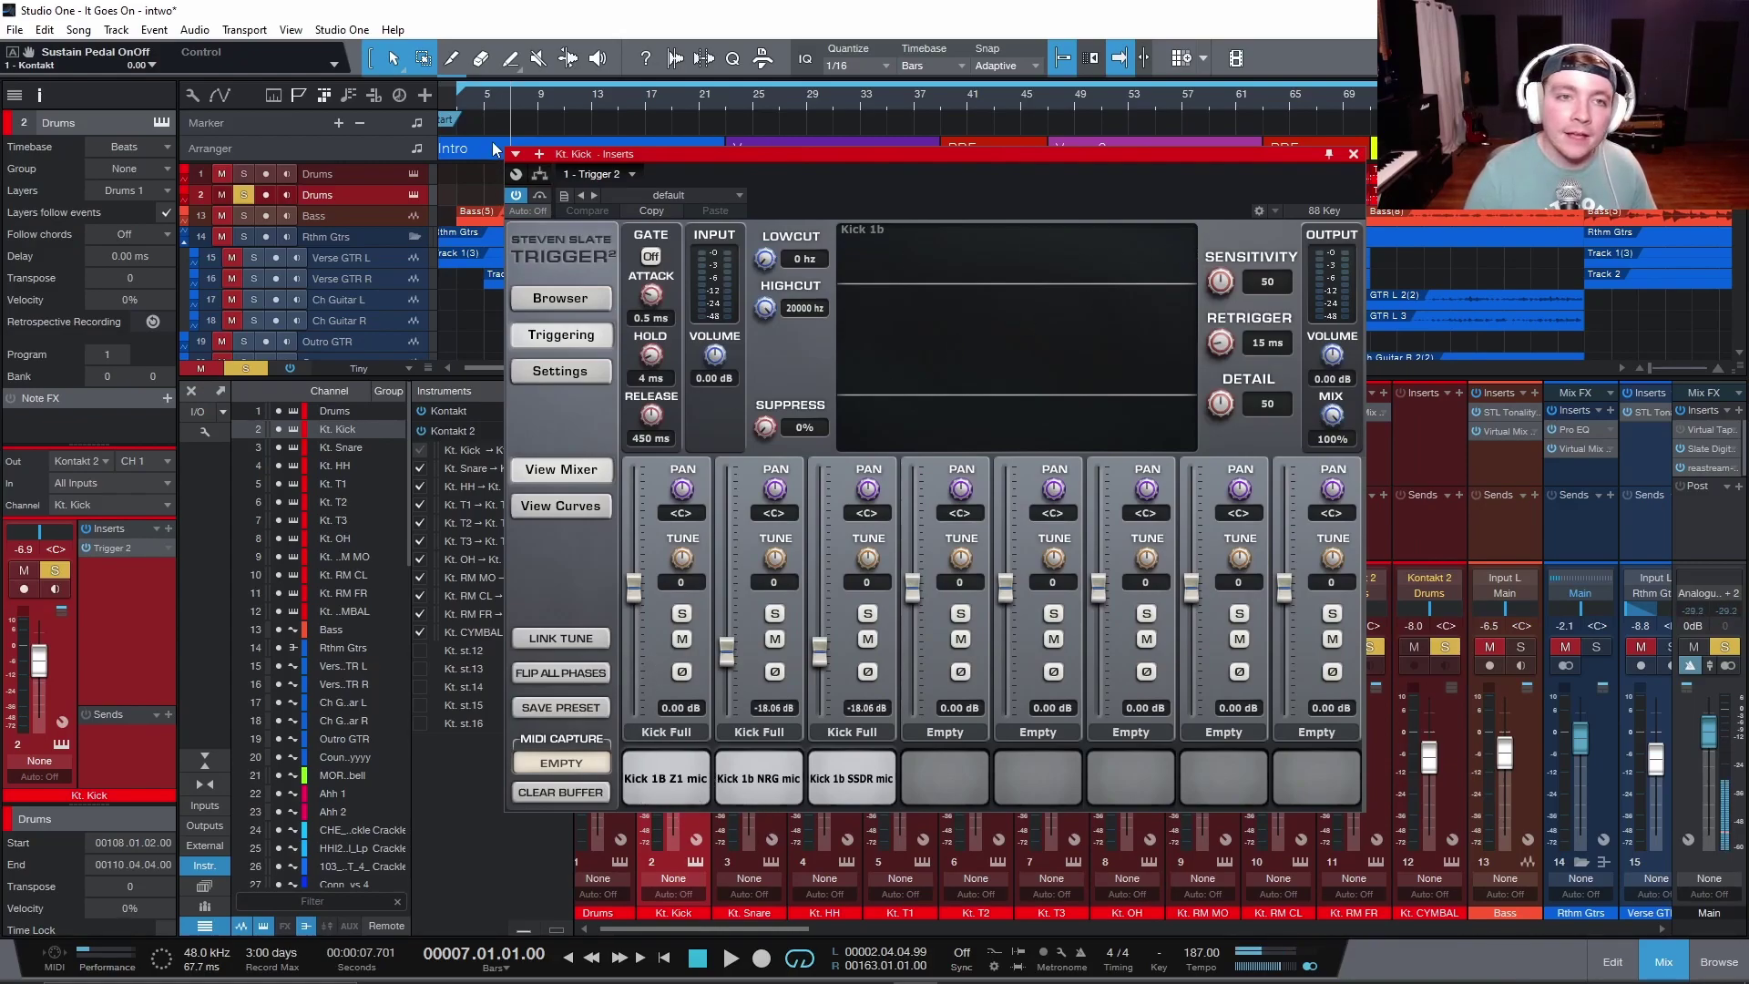
pyautogui.moveTo(680, 153); pyautogui.dragTo(923, 249)
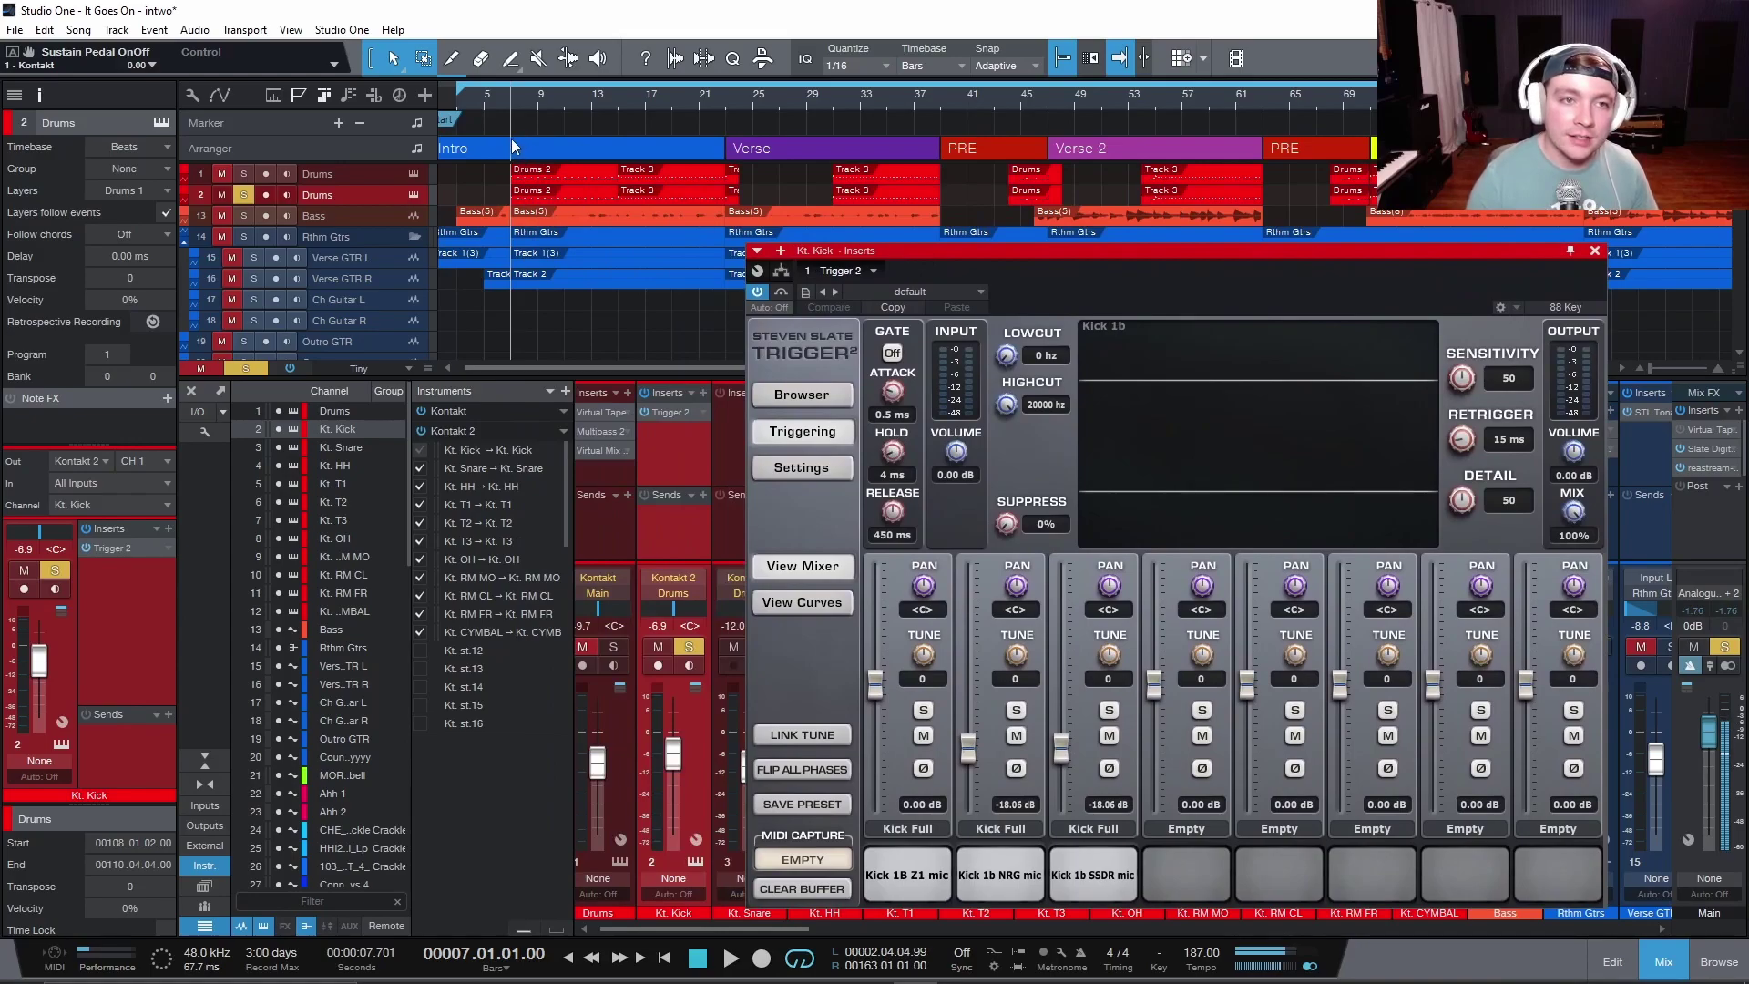
pyautogui.moveTo(1032, 247); pyautogui.dragTo(970, 139)
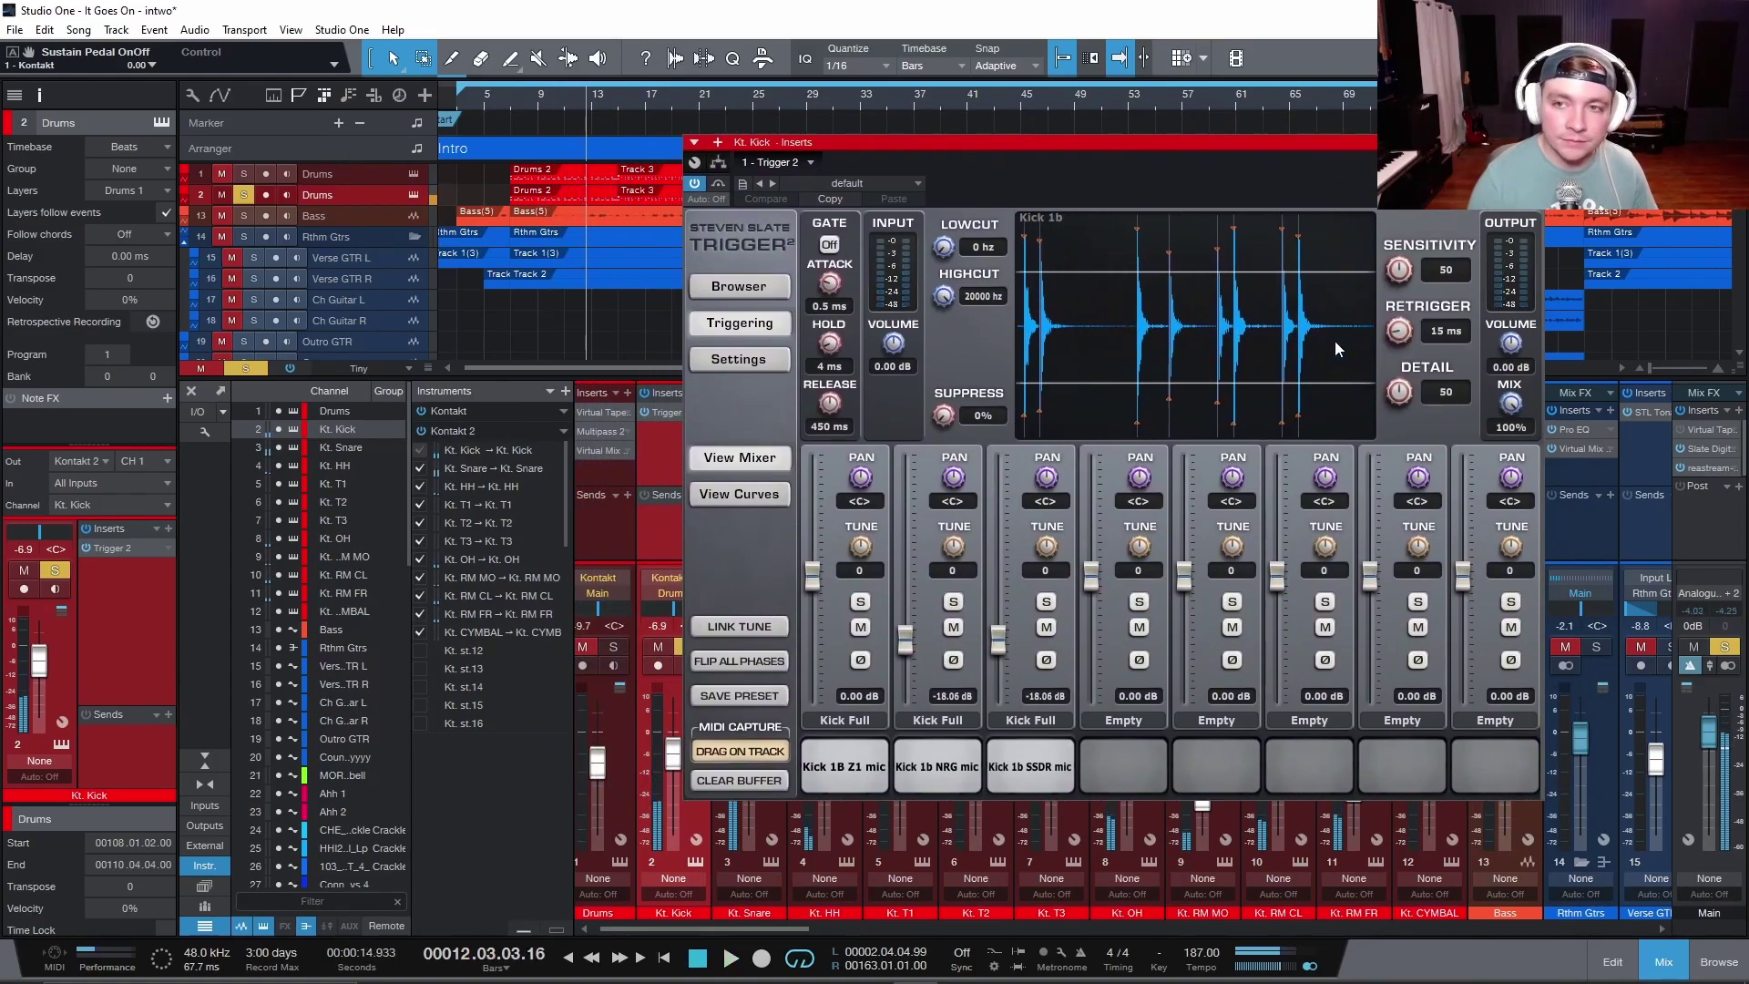
pyautogui.click(512, 102)
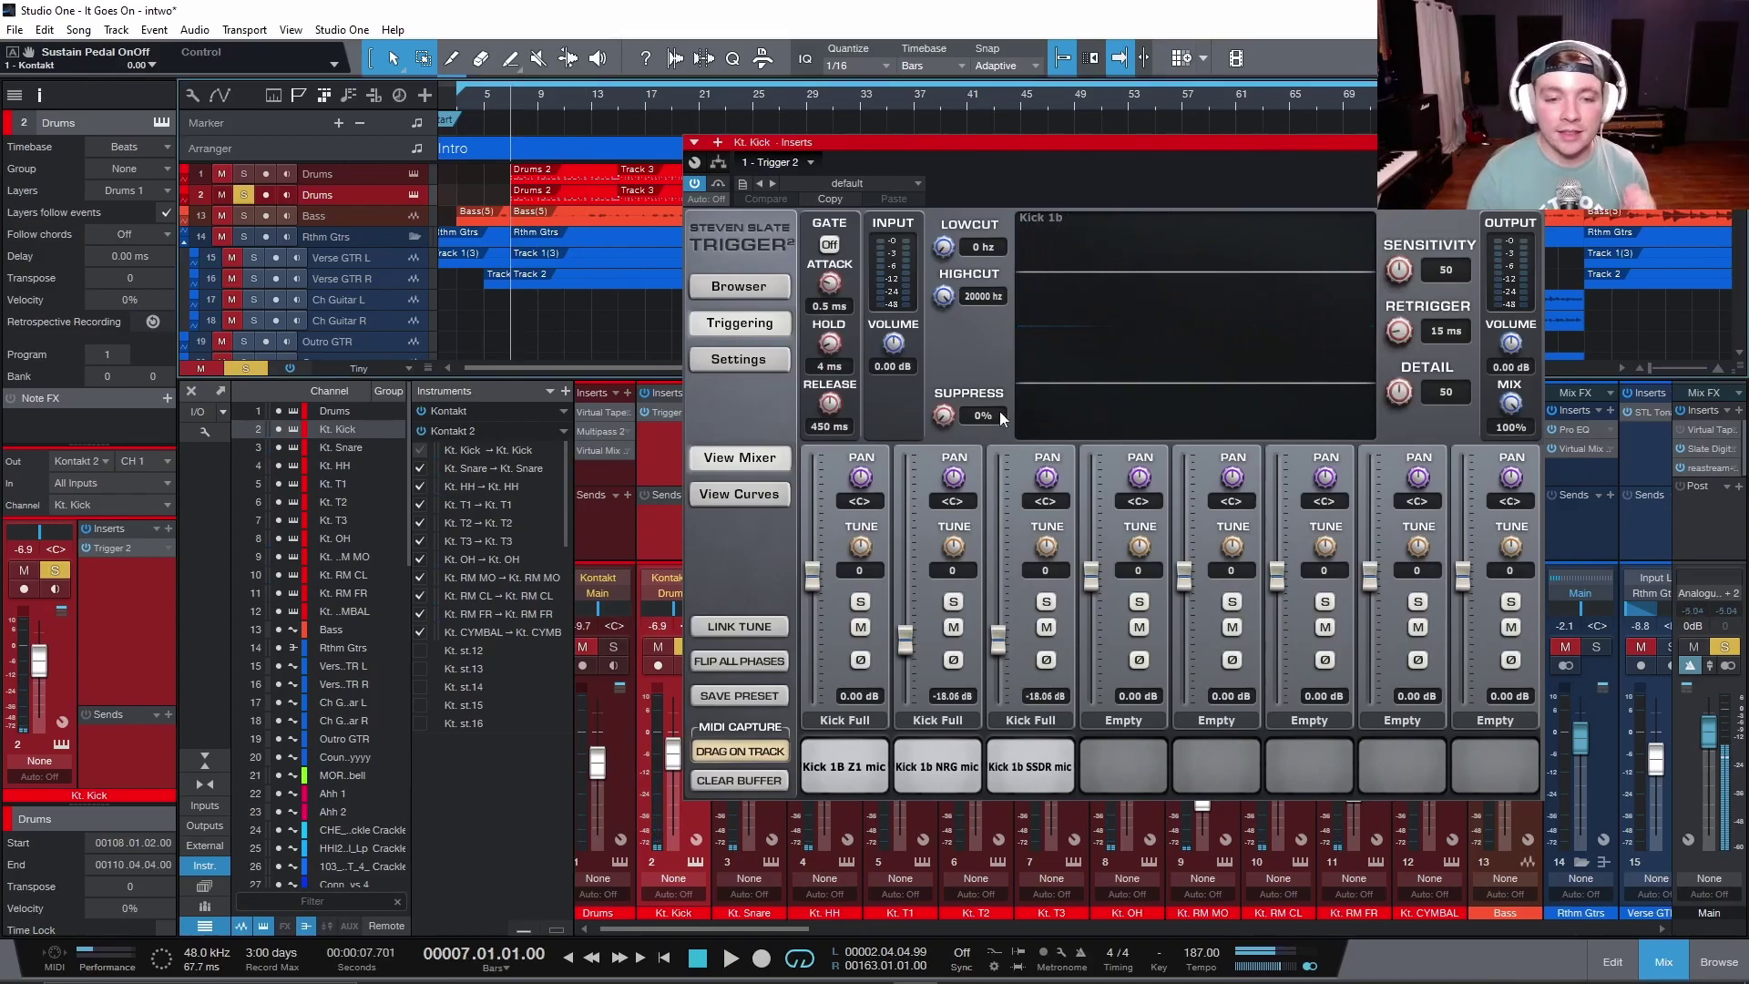
# Compare the original and replaced kick during playback by setting Trigger 2's output mix to 0% and restoring it to 100%.
pyautogui.moveTo(1516, 407); pyautogui.dragTo(1527, 491)
pyautogui.moveTo(1563, 697); pyautogui.dragTo(1567, 325)
pyautogui.moveTo(1527, 399); pyautogui.dragTo(1527, 510)
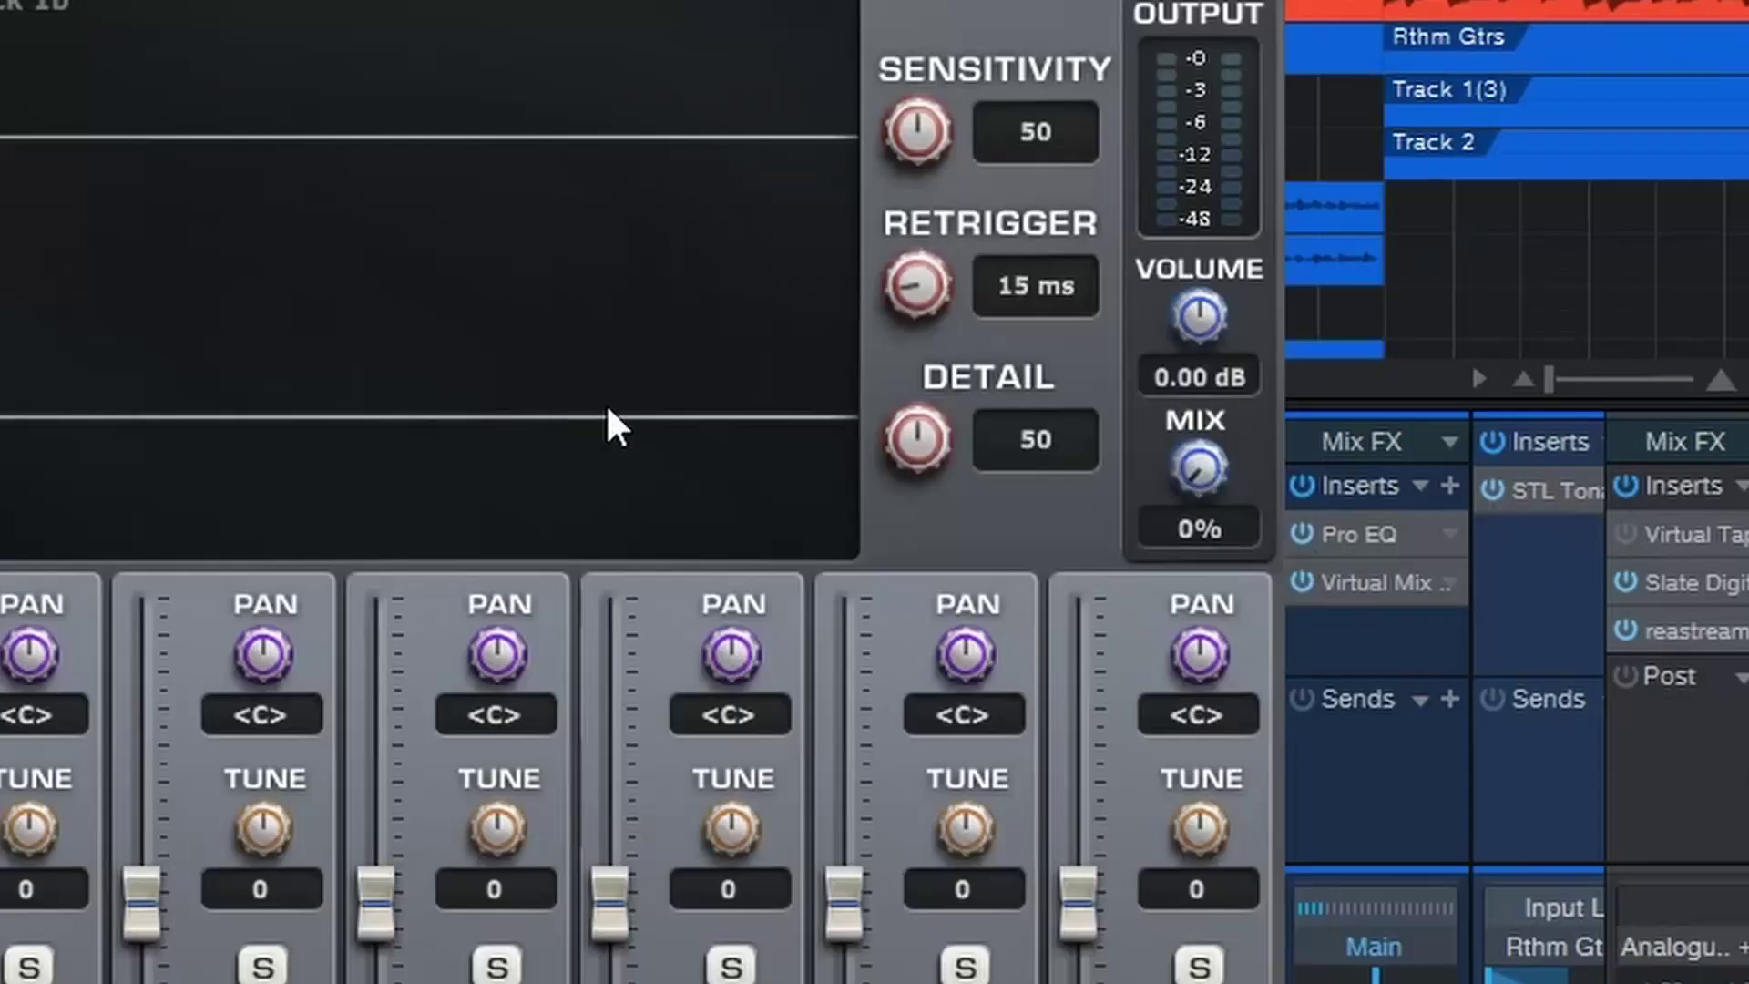
pyautogui.press('space')
pyautogui.moveTo(1202, 472); pyautogui.dragTo(1270, 0)
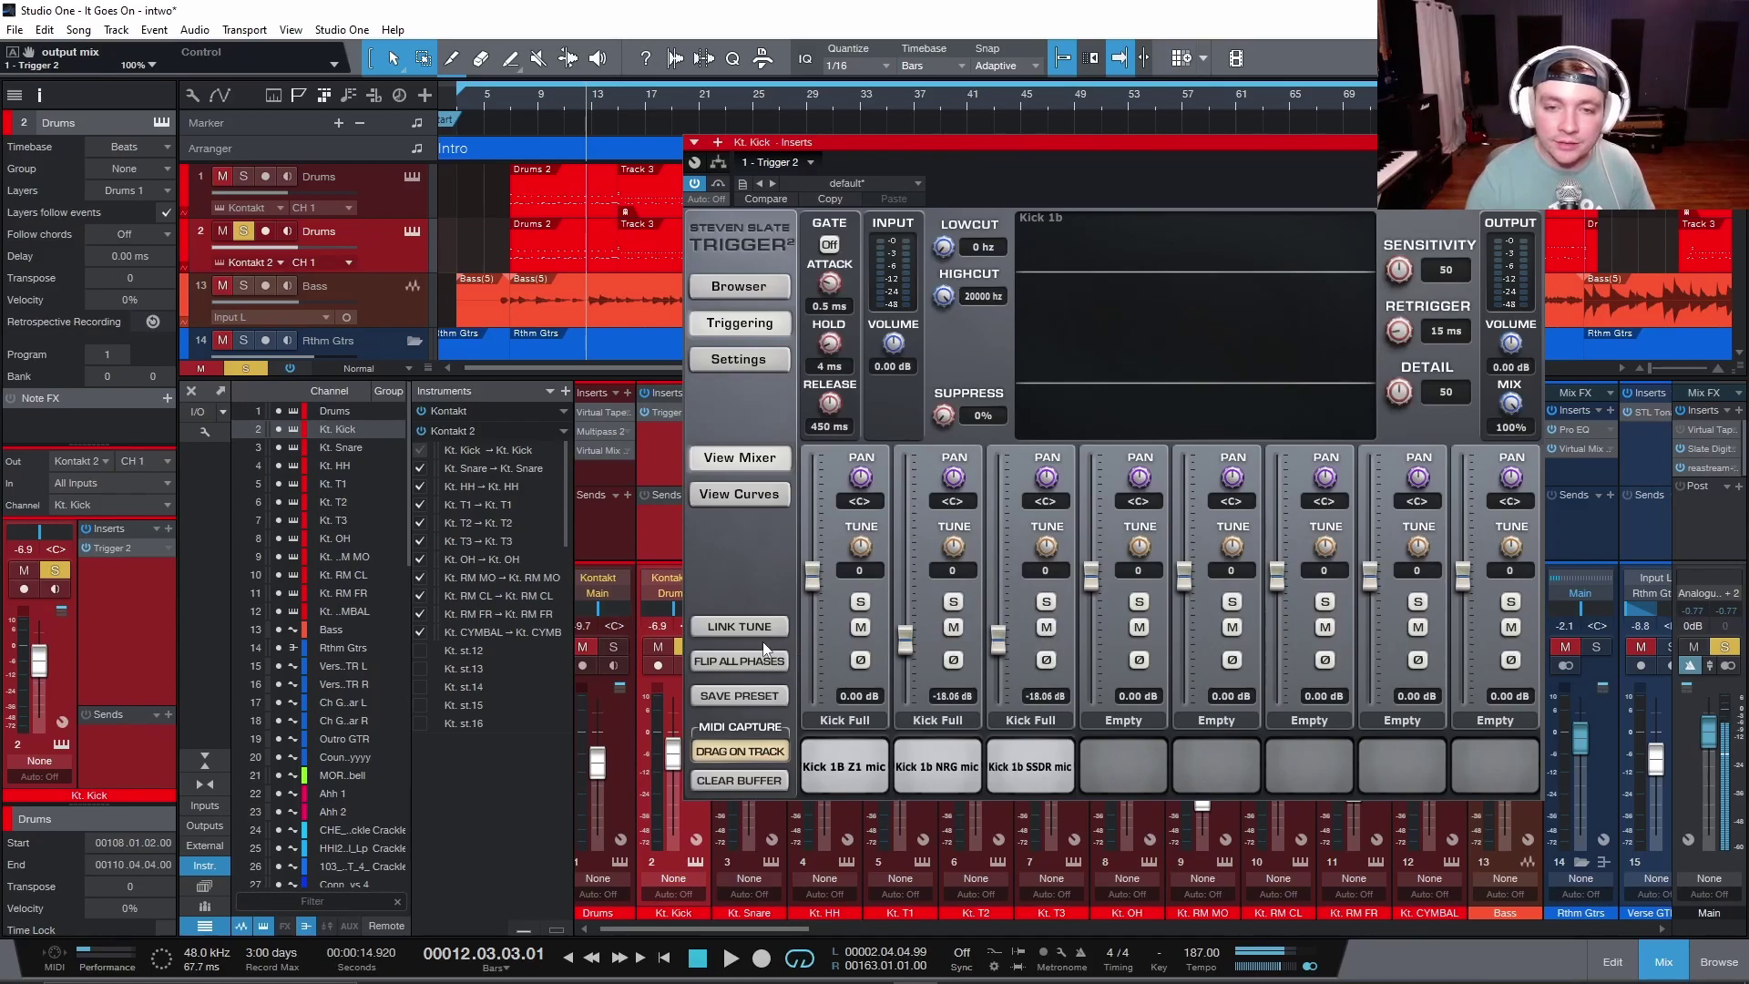
# Close the plug-in window, unsolo the other Kontakt 2 drum channels and play the kick alone from bar 7.
pyautogui.press('Escape')
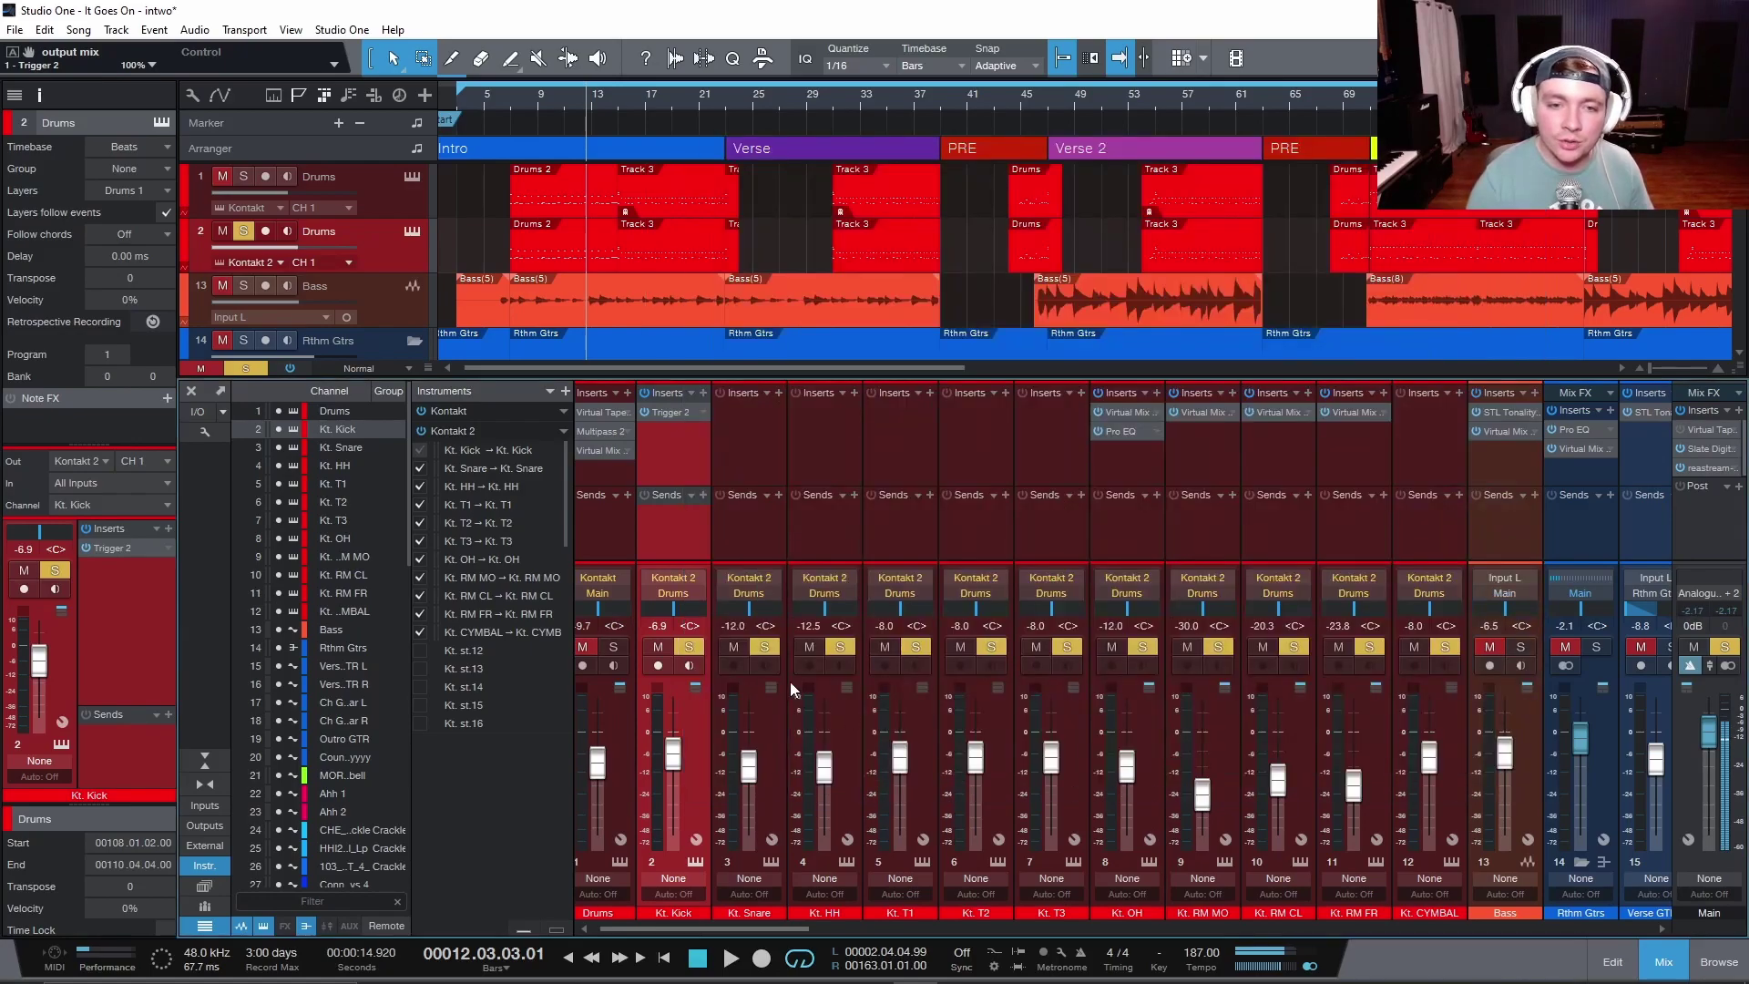
pyautogui.moveTo(762, 648); pyautogui.dragTo(1342, 653)
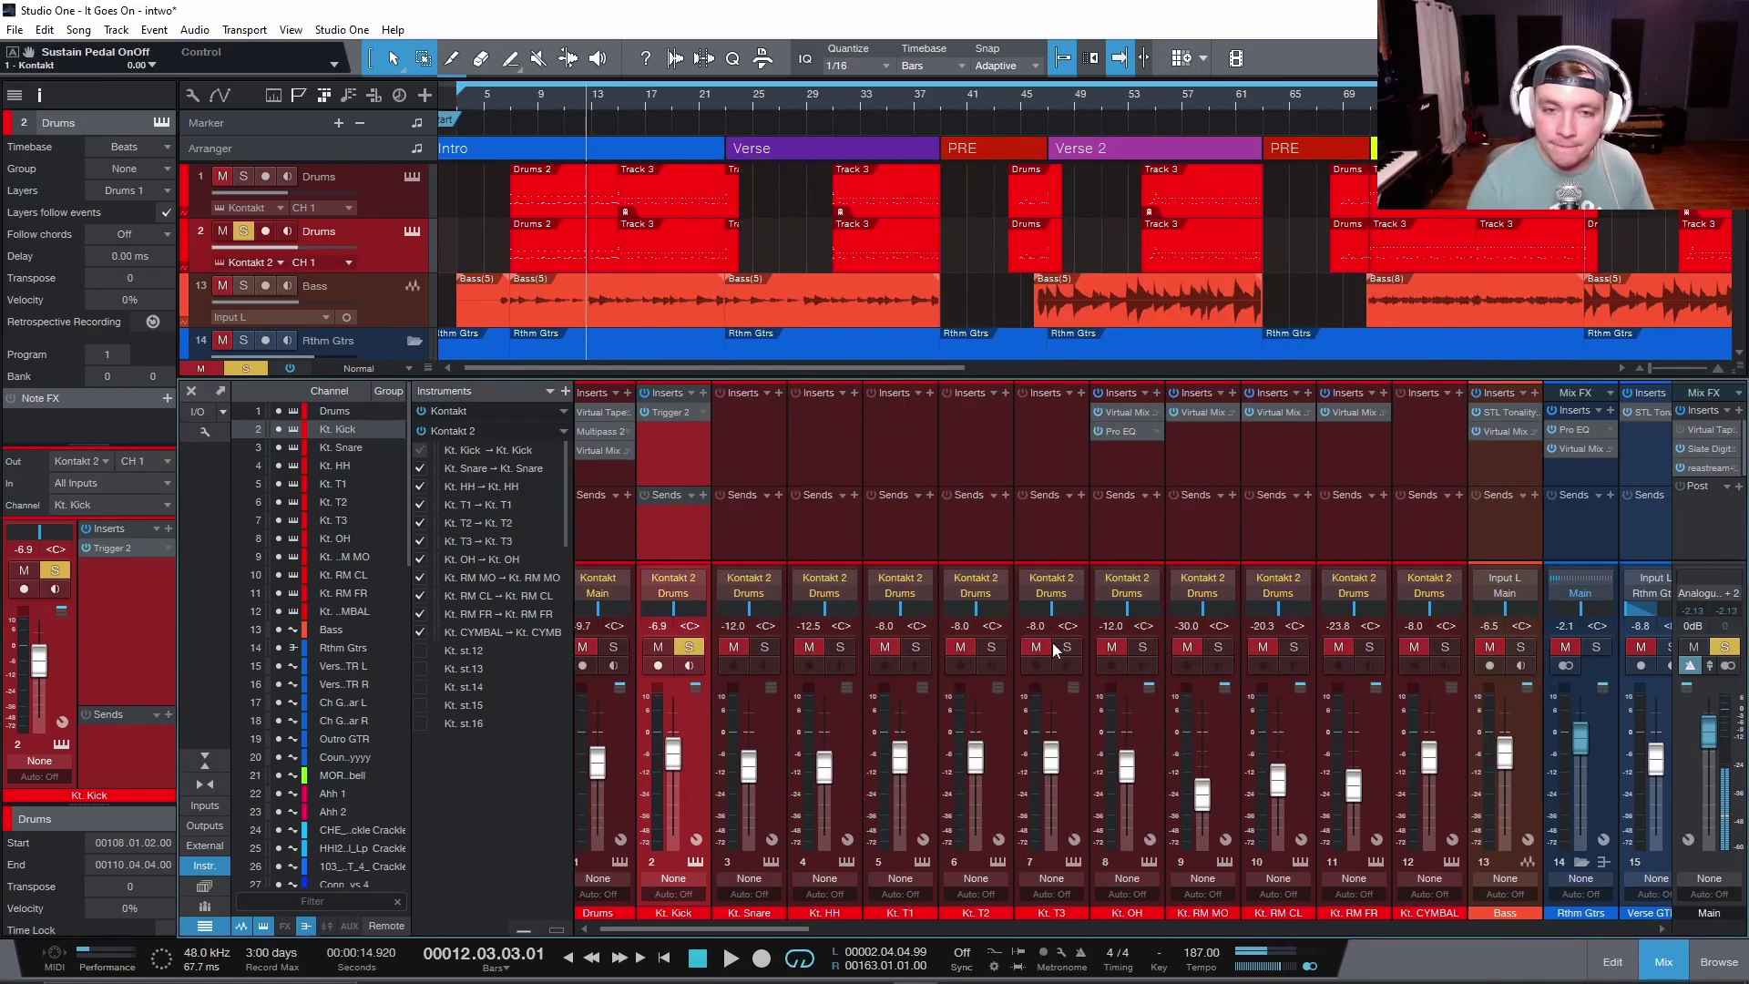
pyautogui.click(506, 99)
pyautogui.press('space')
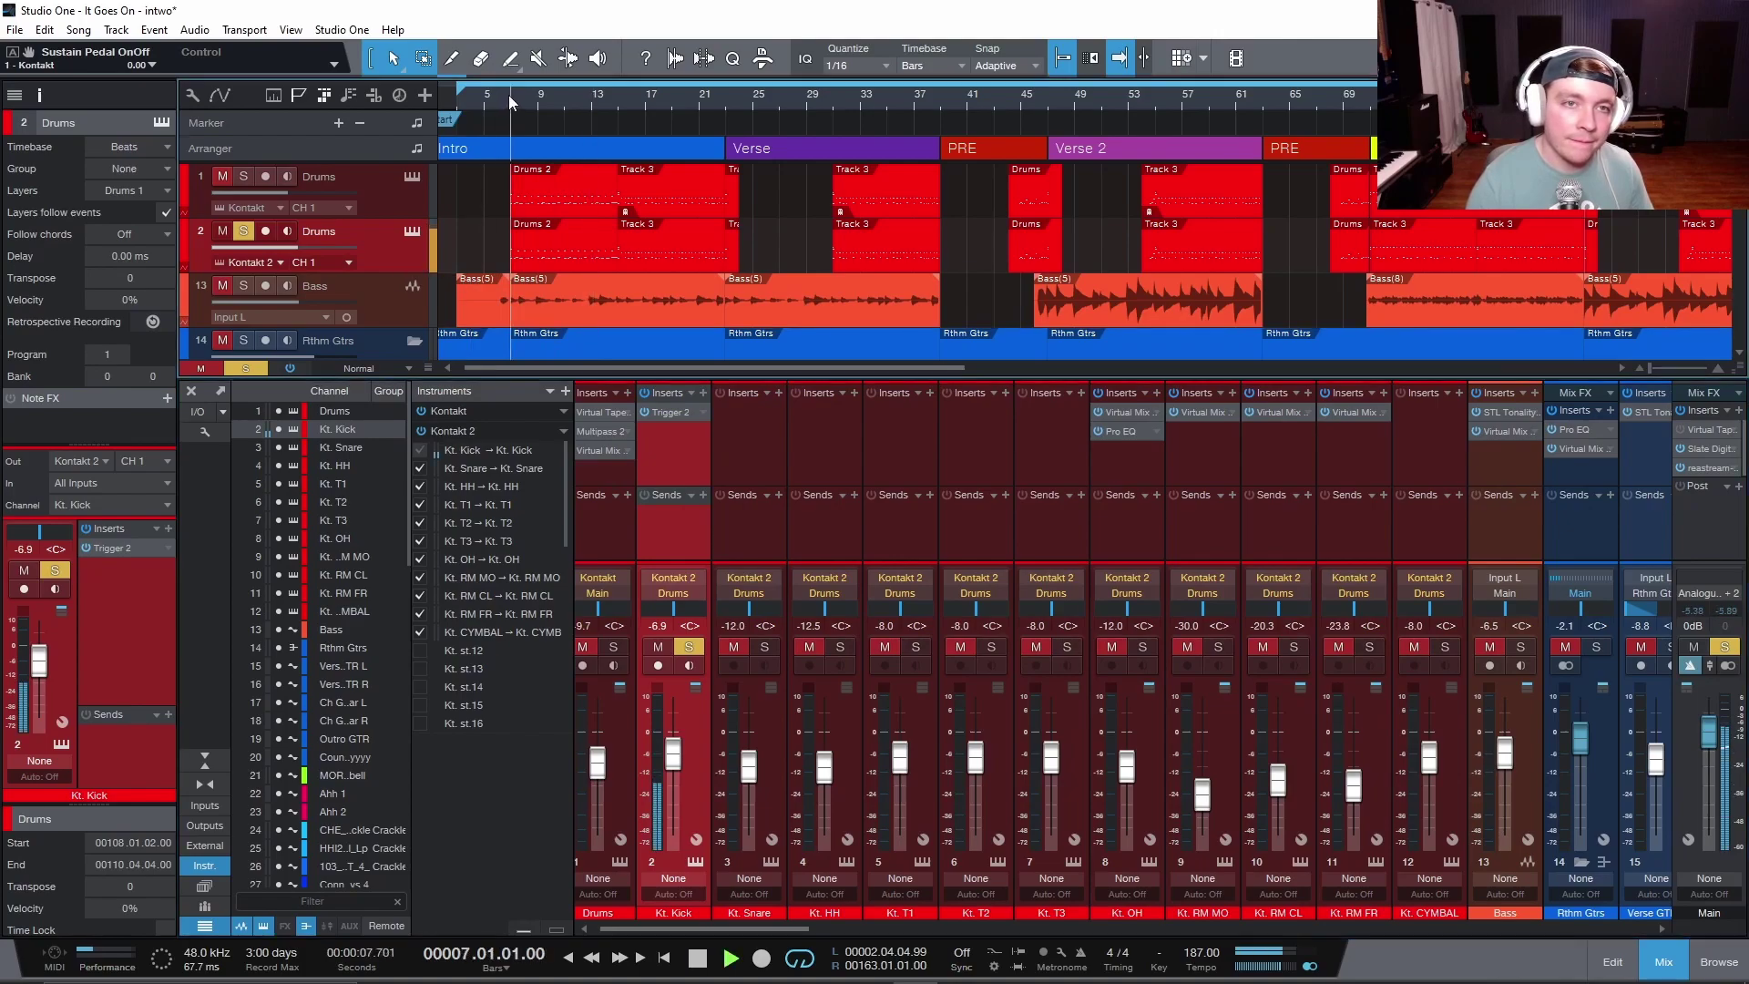
# Reopen Trigger 2 on the kick channel and audition the Z1, NRG and SSDR mic samples in solo.
pyautogui.click(665, 413)
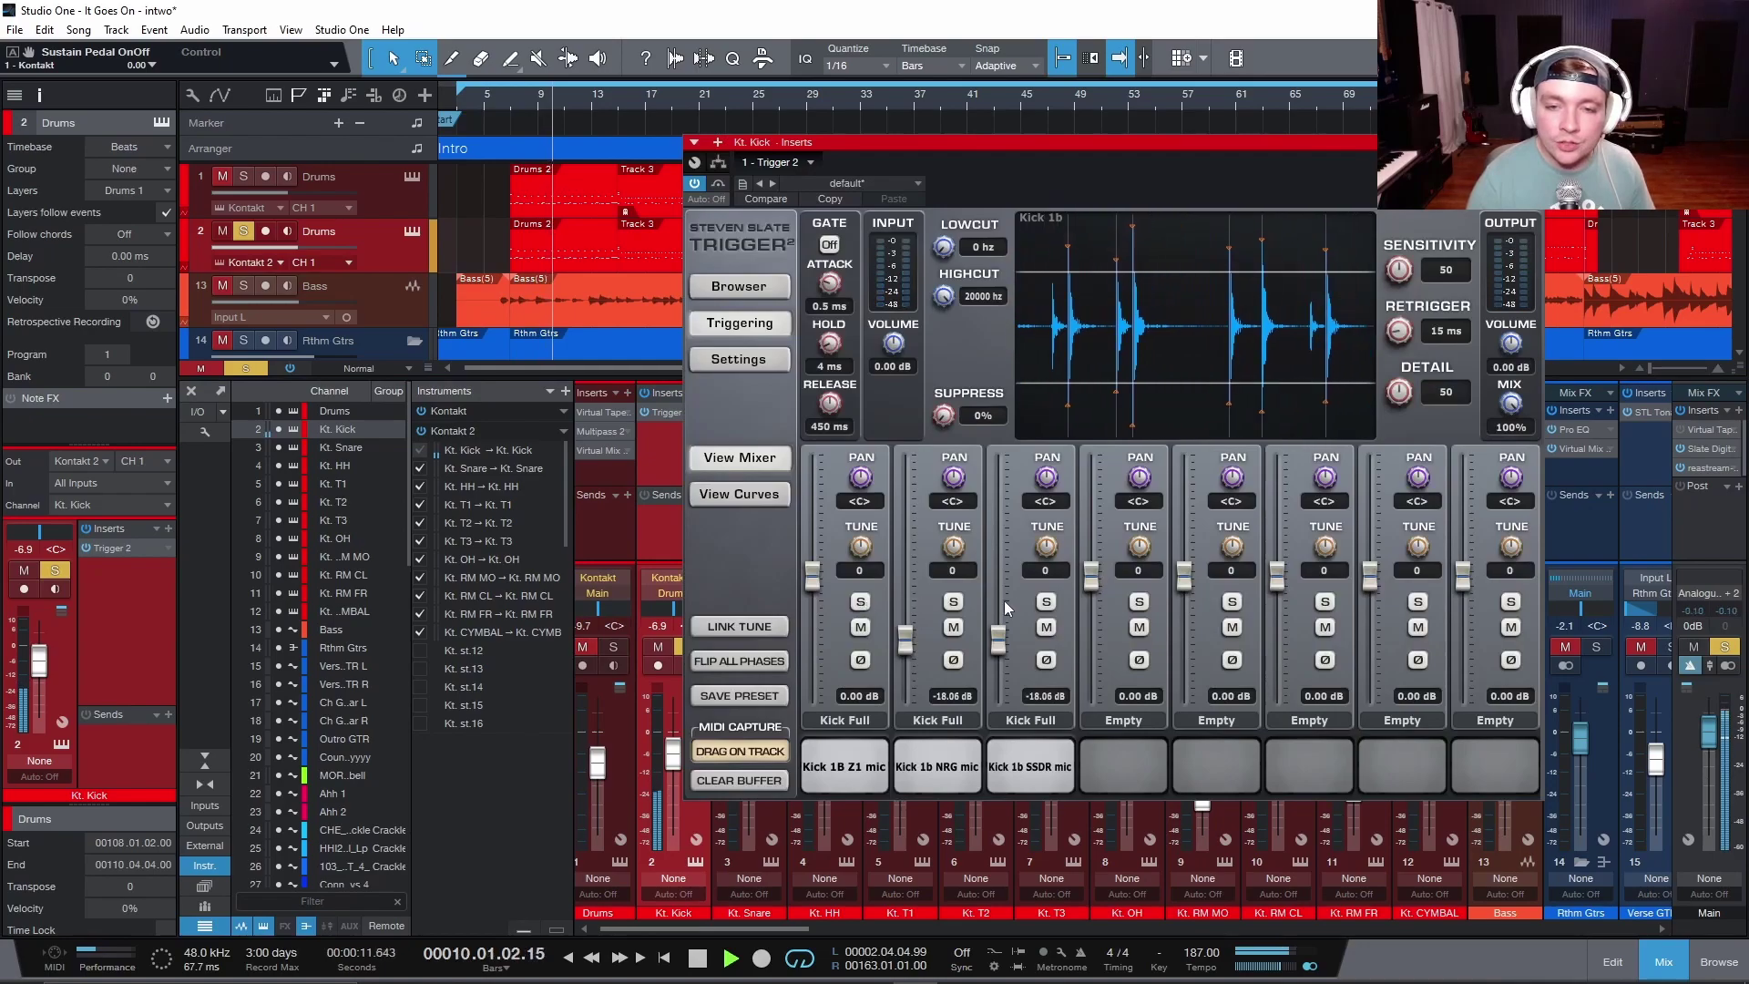
pyautogui.click(861, 602)
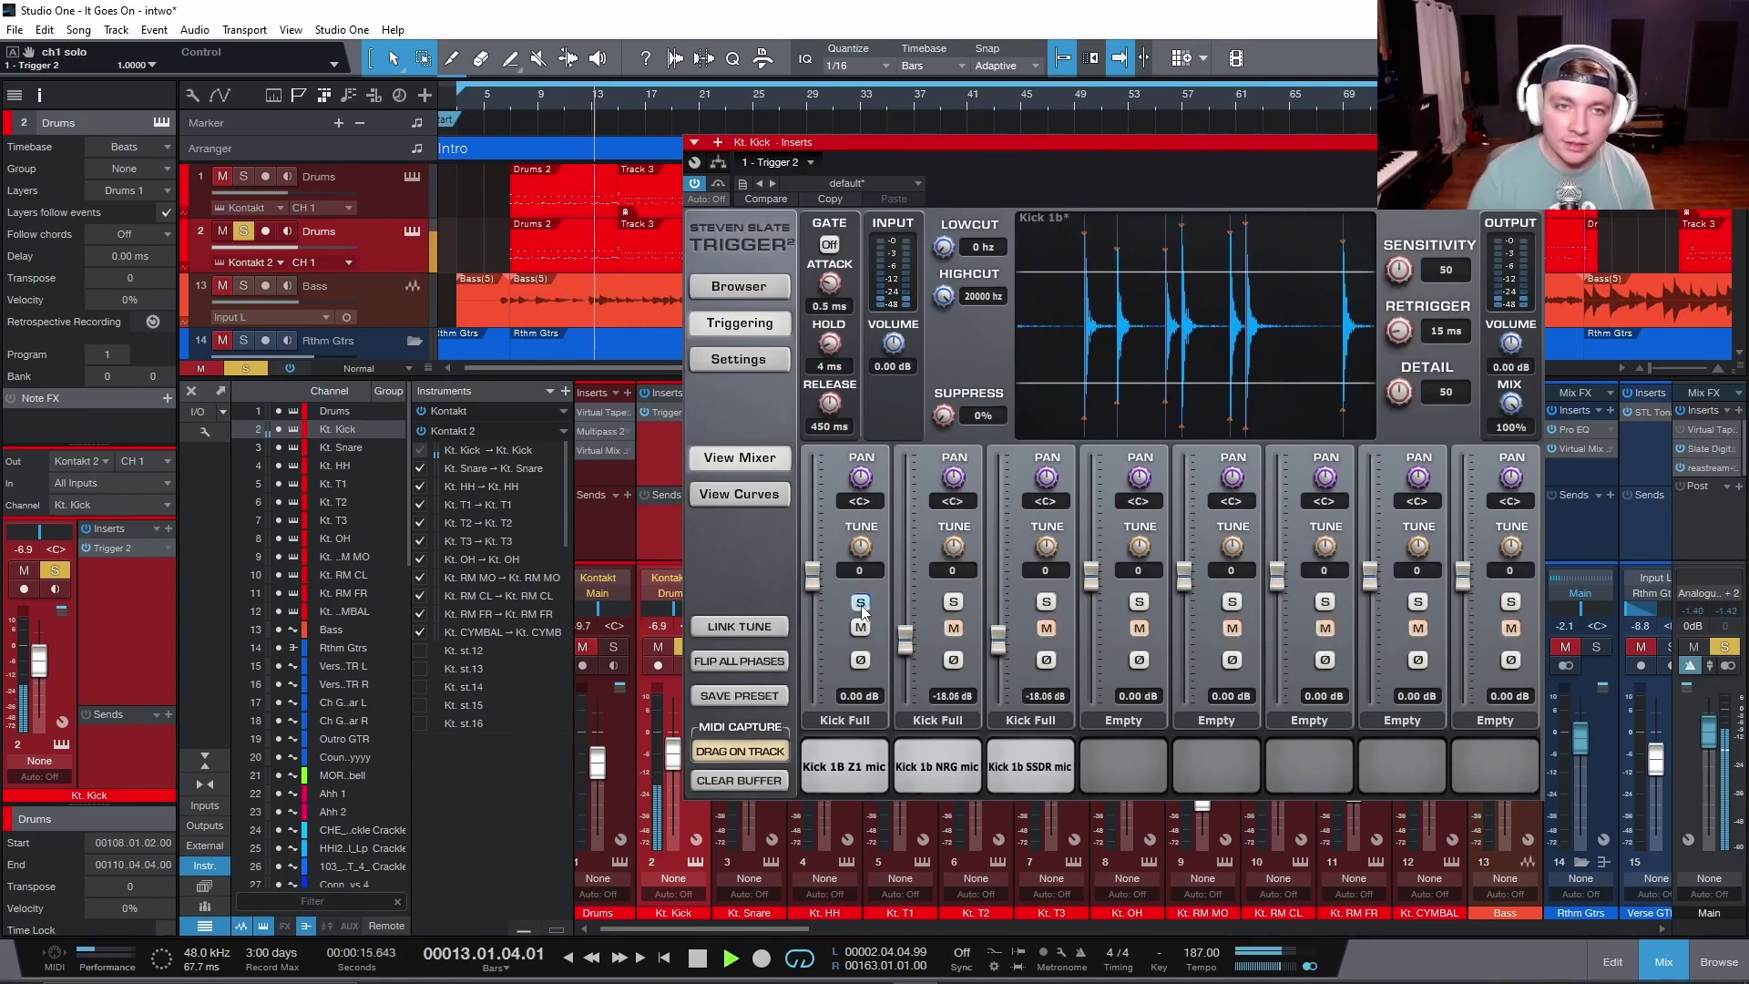
pyautogui.click(953, 602)
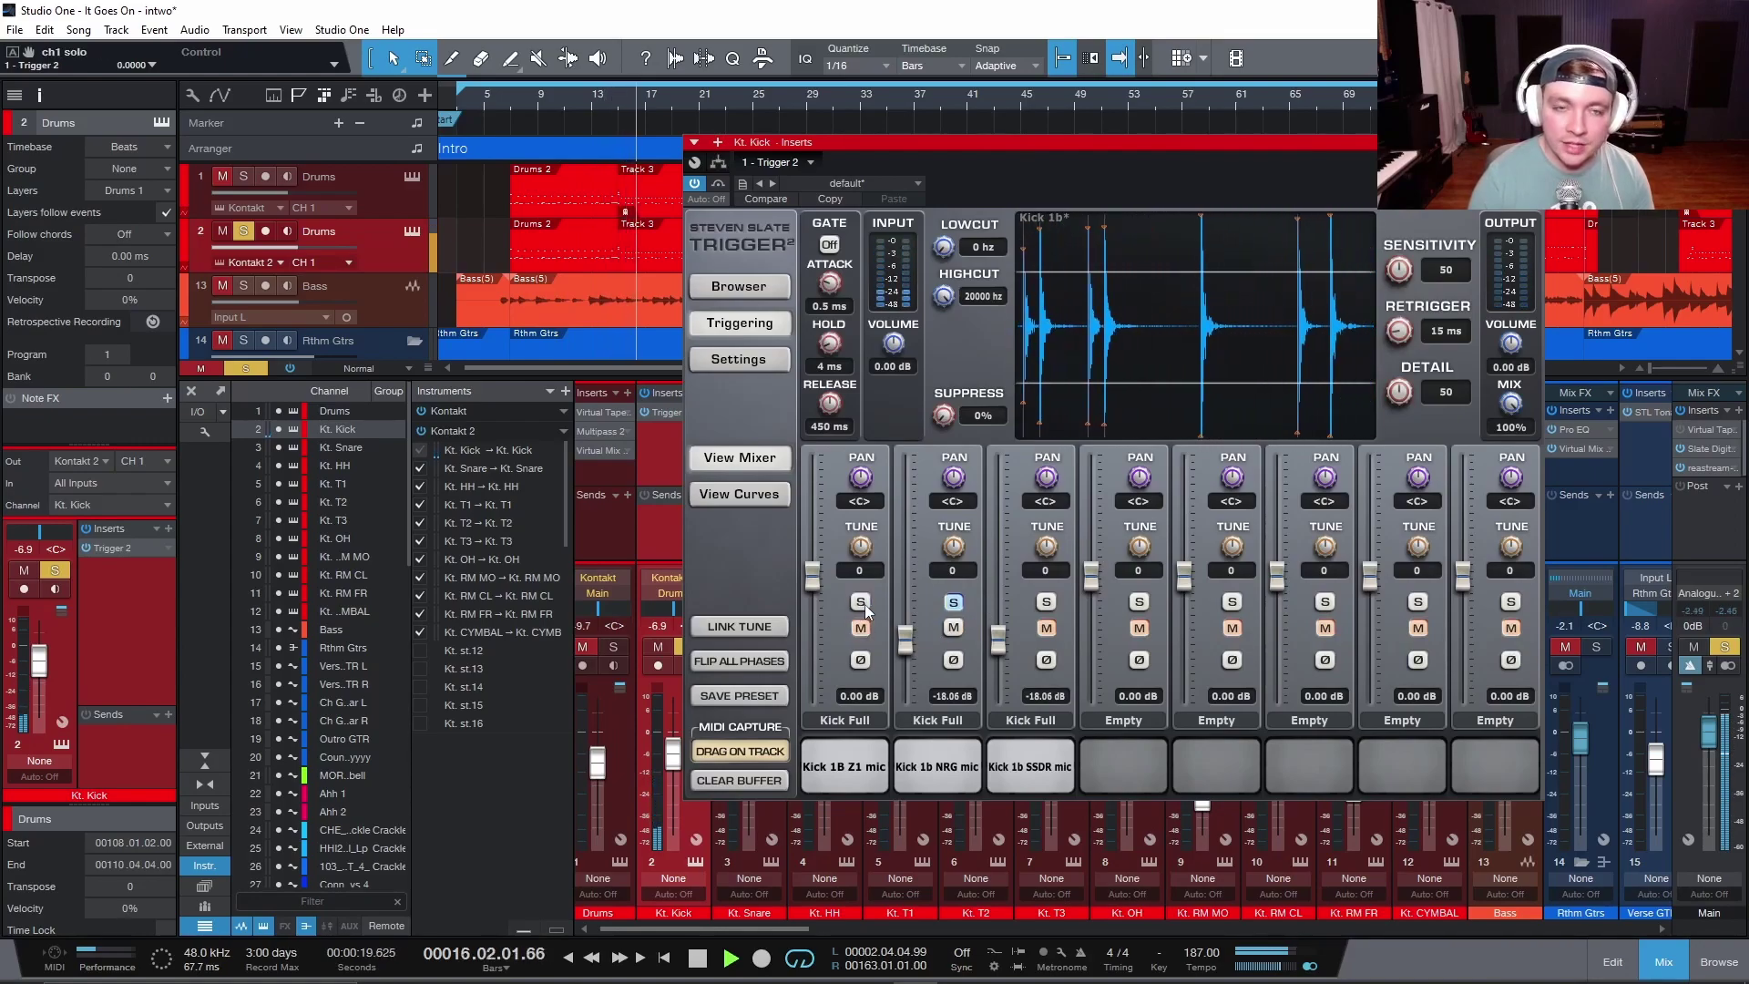
pyautogui.click(1047, 602)
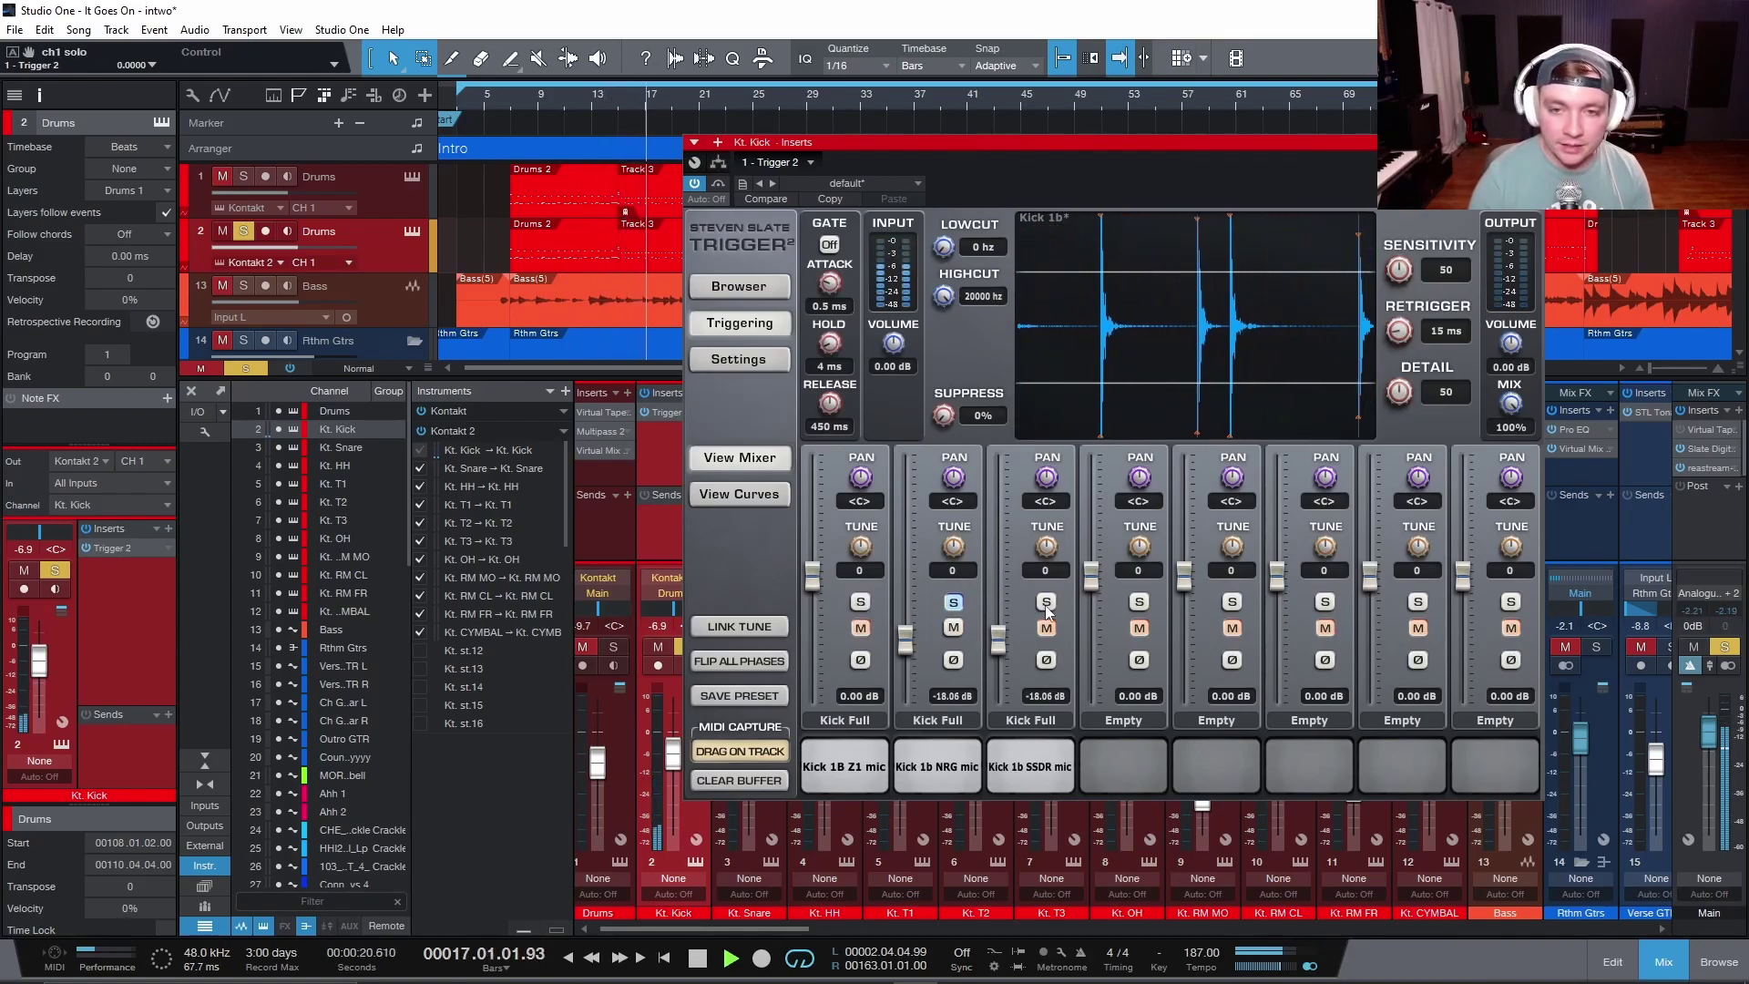
pyautogui.click(953, 603)
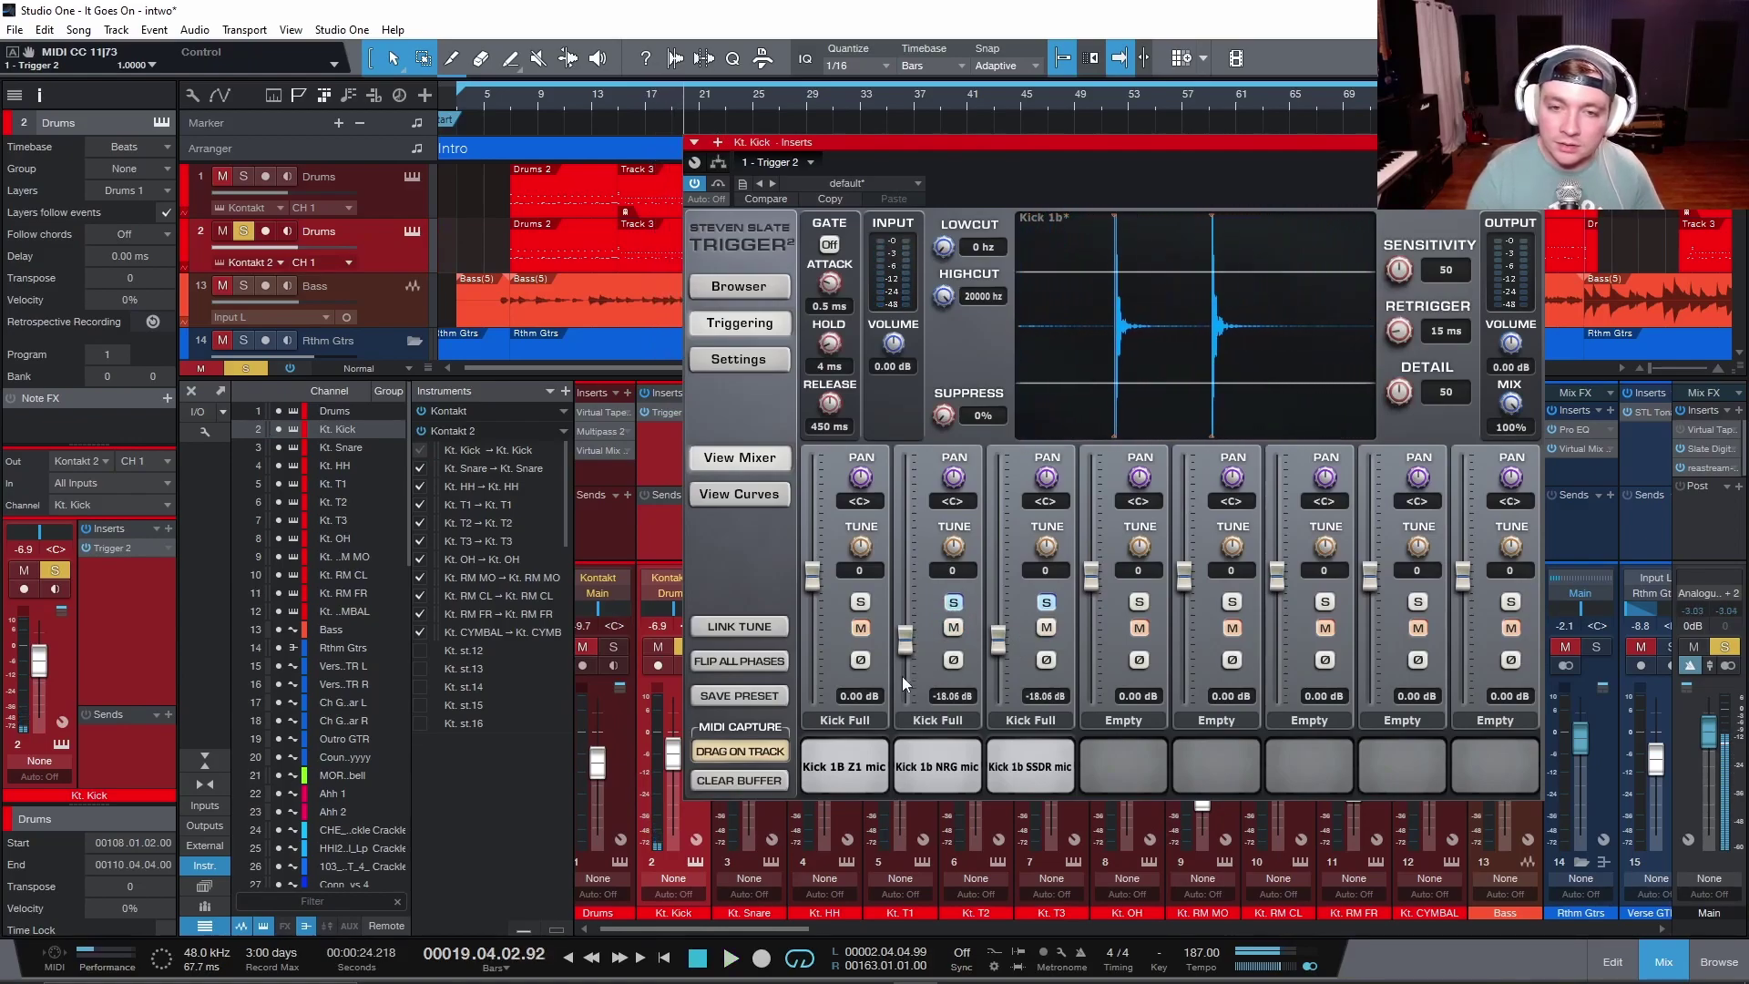
# Clear the mic solos and lower the Kick 1b NRG mic to -25.67 dB and the SSDR mic to -28.12 dB.
pyautogui.click(512, 107)
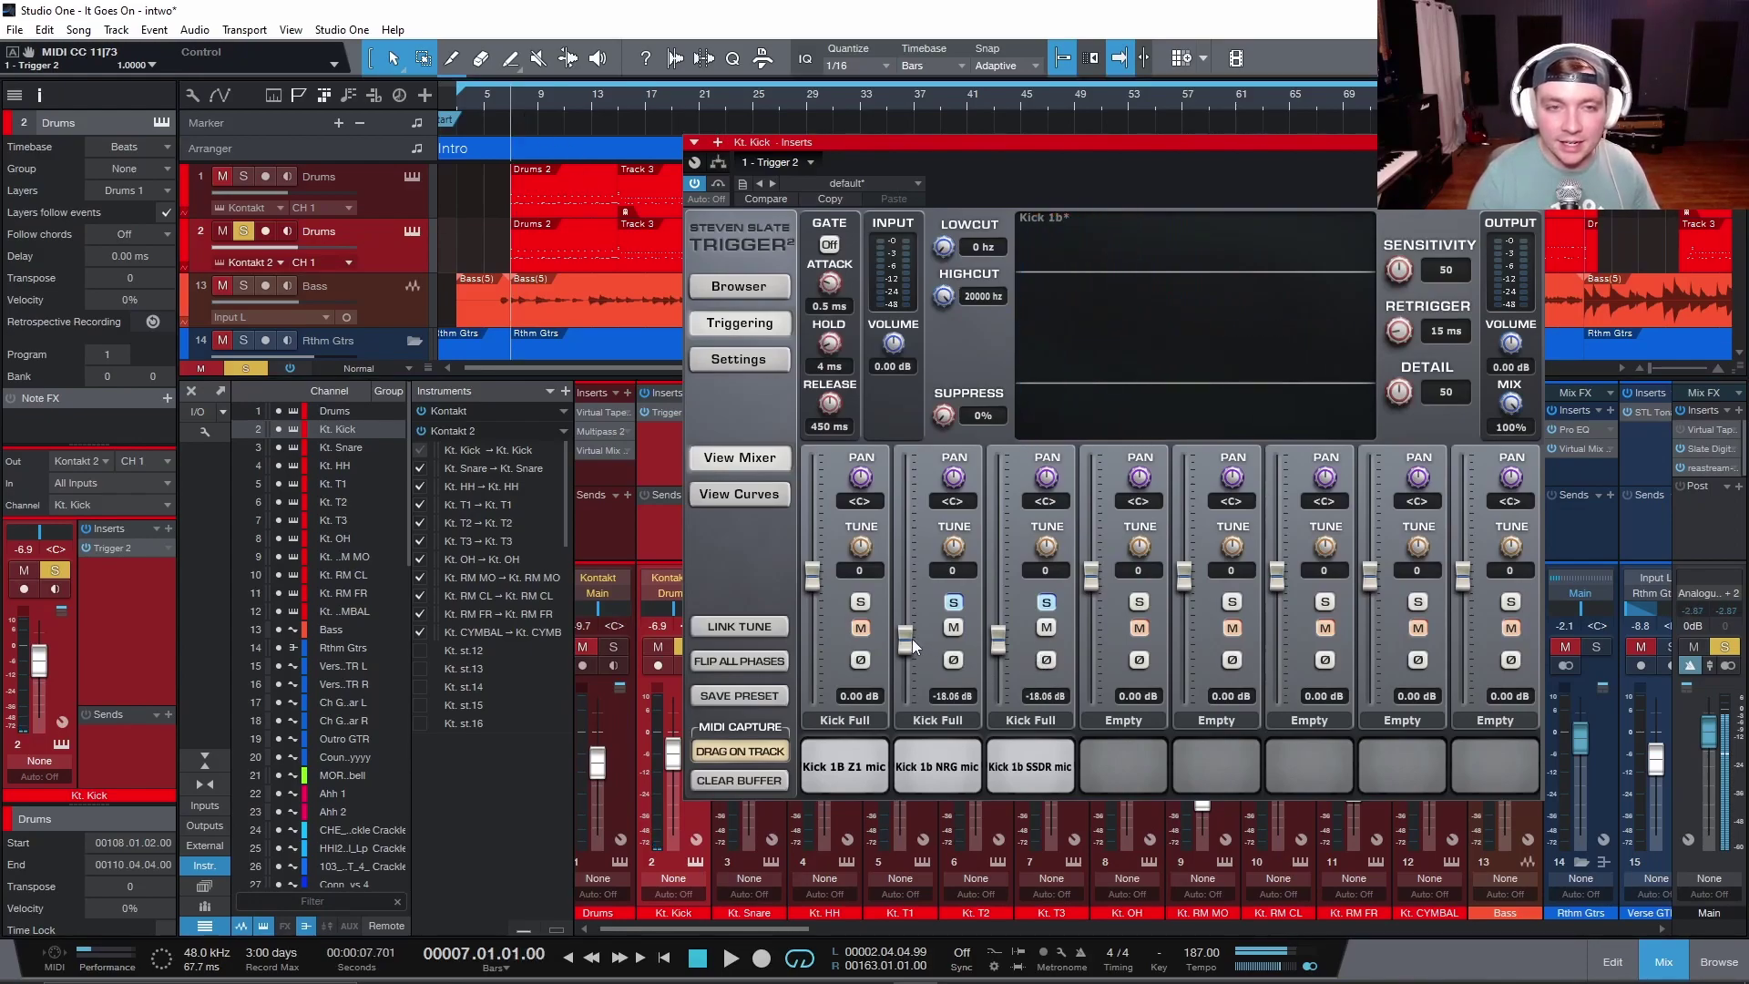
pyautogui.click(954, 602)
pyautogui.moveTo(906, 640); pyautogui.dragTo(906, 681)
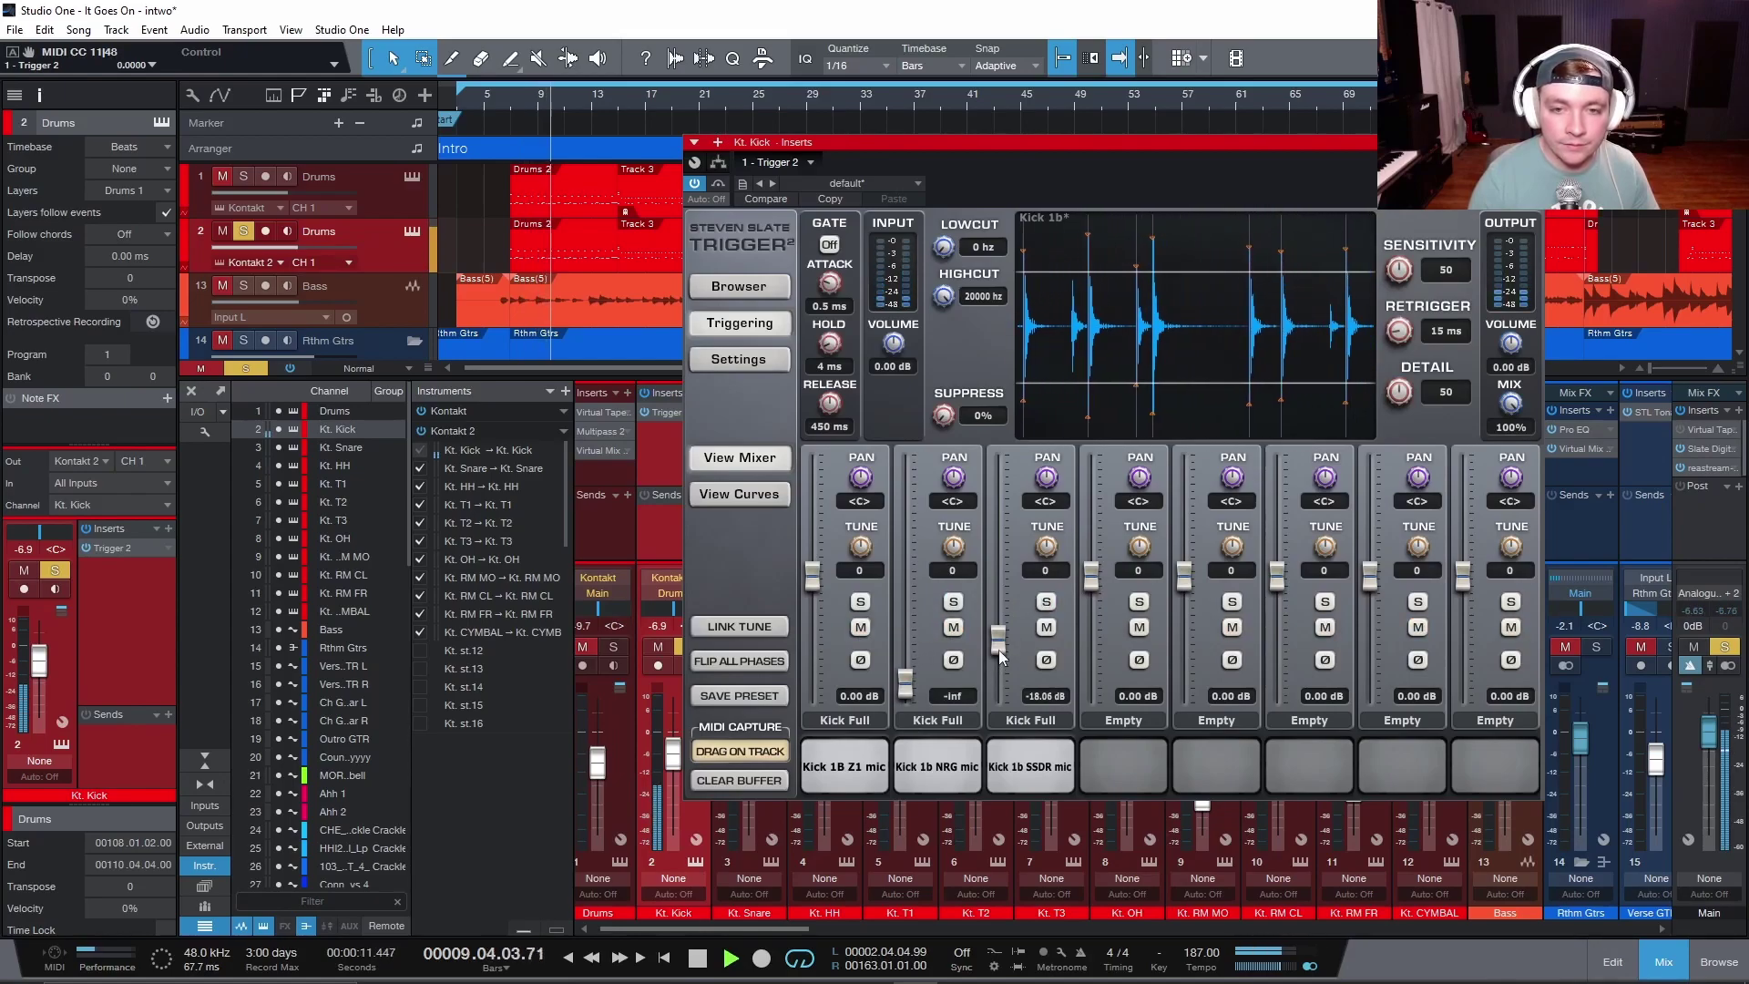
pyautogui.moveTo(998, 653); pyautogui.dragTo(925, 652)
# Mute and unmute the NRG and SSDR kick mics during playback to compare the sound with and without them.
pyautogui.click(953, 628)
pyautogui.click(1046, 628)
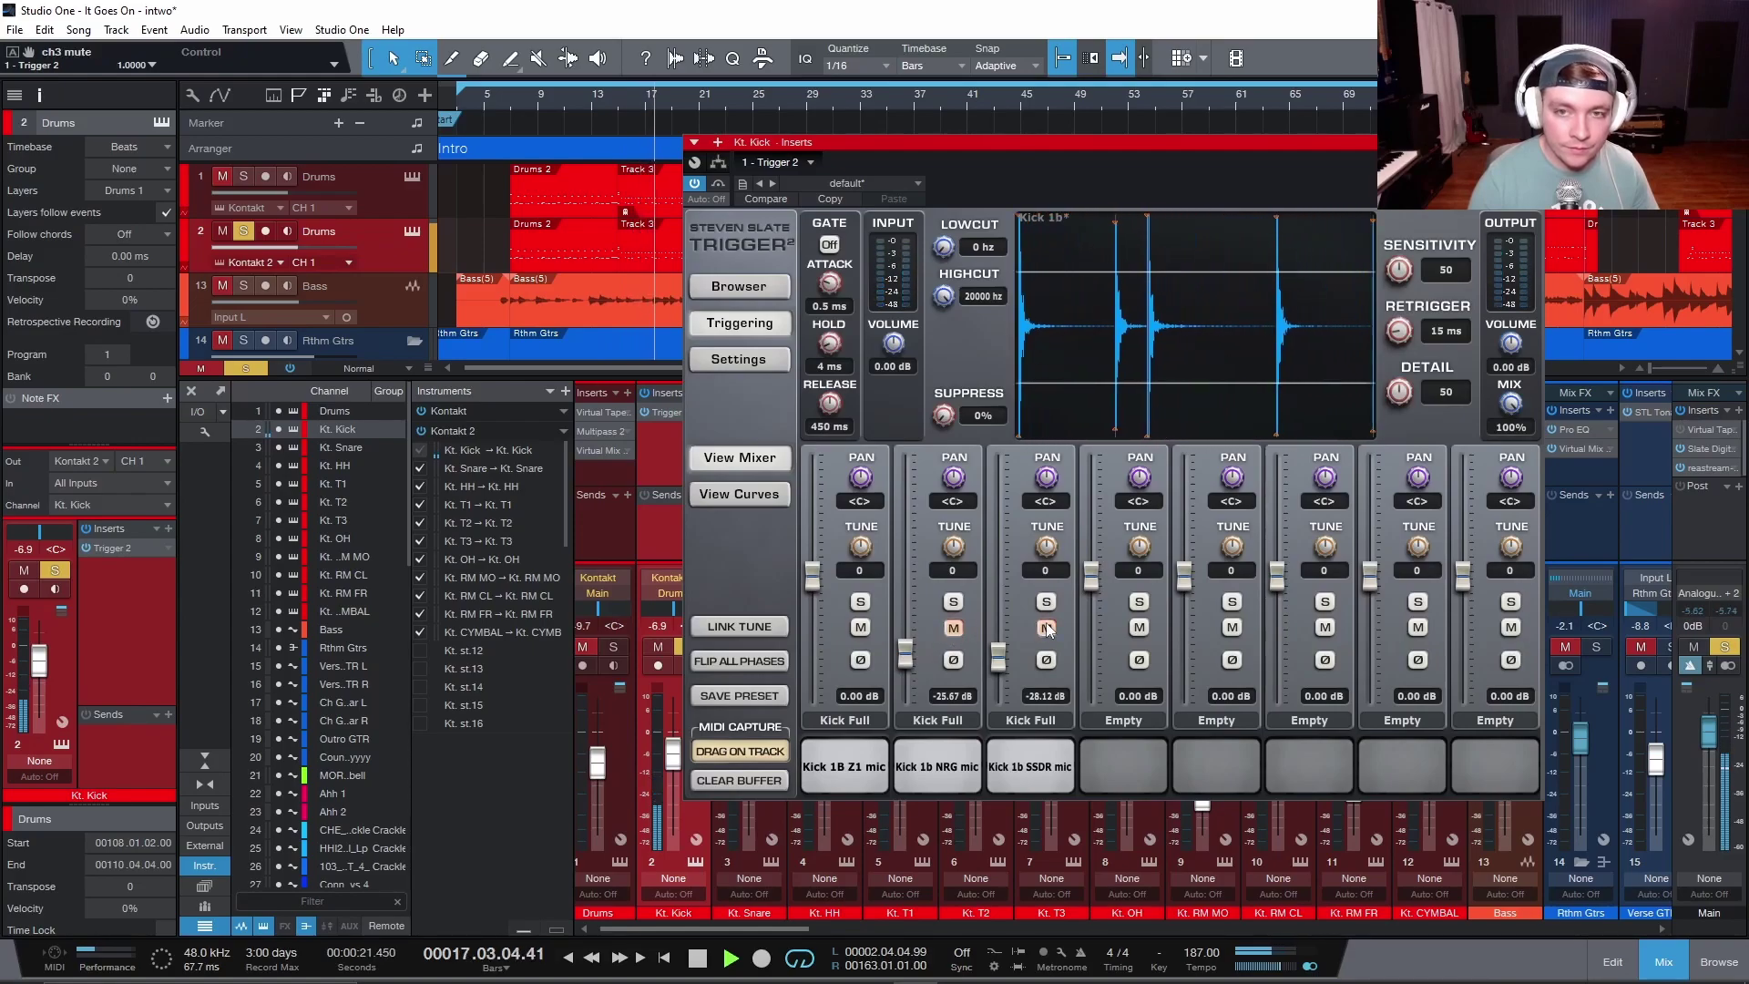
pyautogui.click(1046, 628)
pyautogui.click(948, 627)
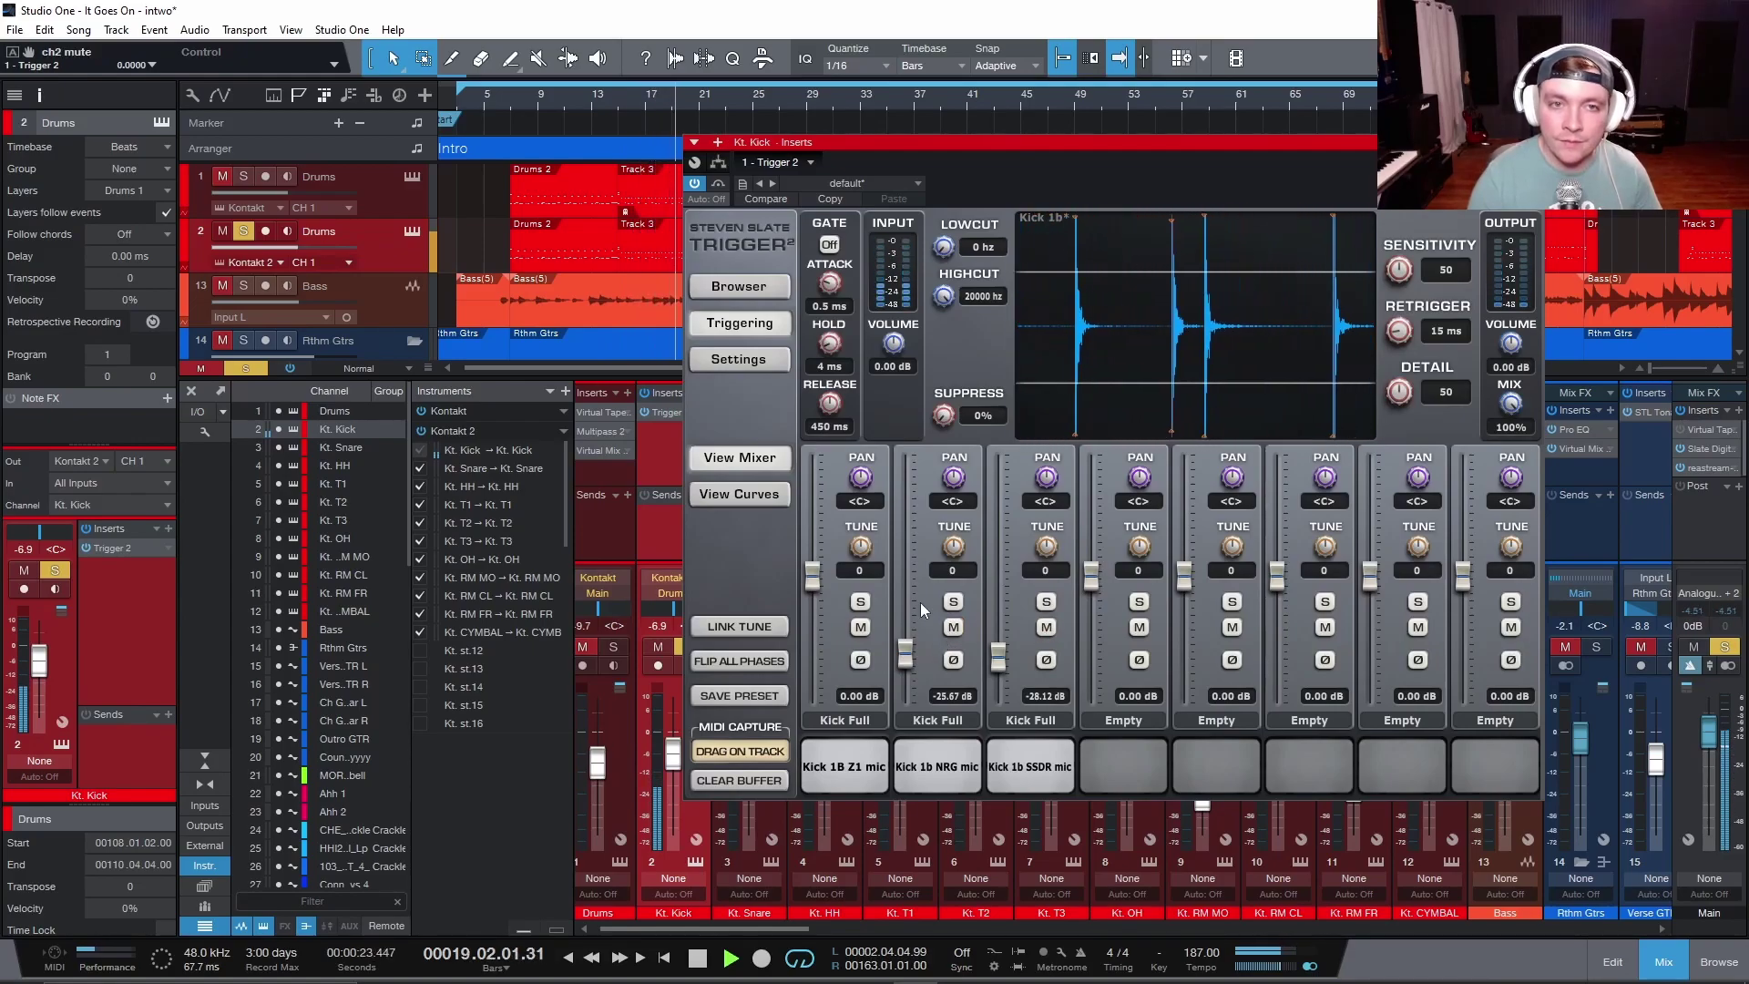
# Return the playhead to bar 7, stop playback and close the kick's Trigger 2 window.
pyautogui.click(510, 106)
pyautogui.press('space')
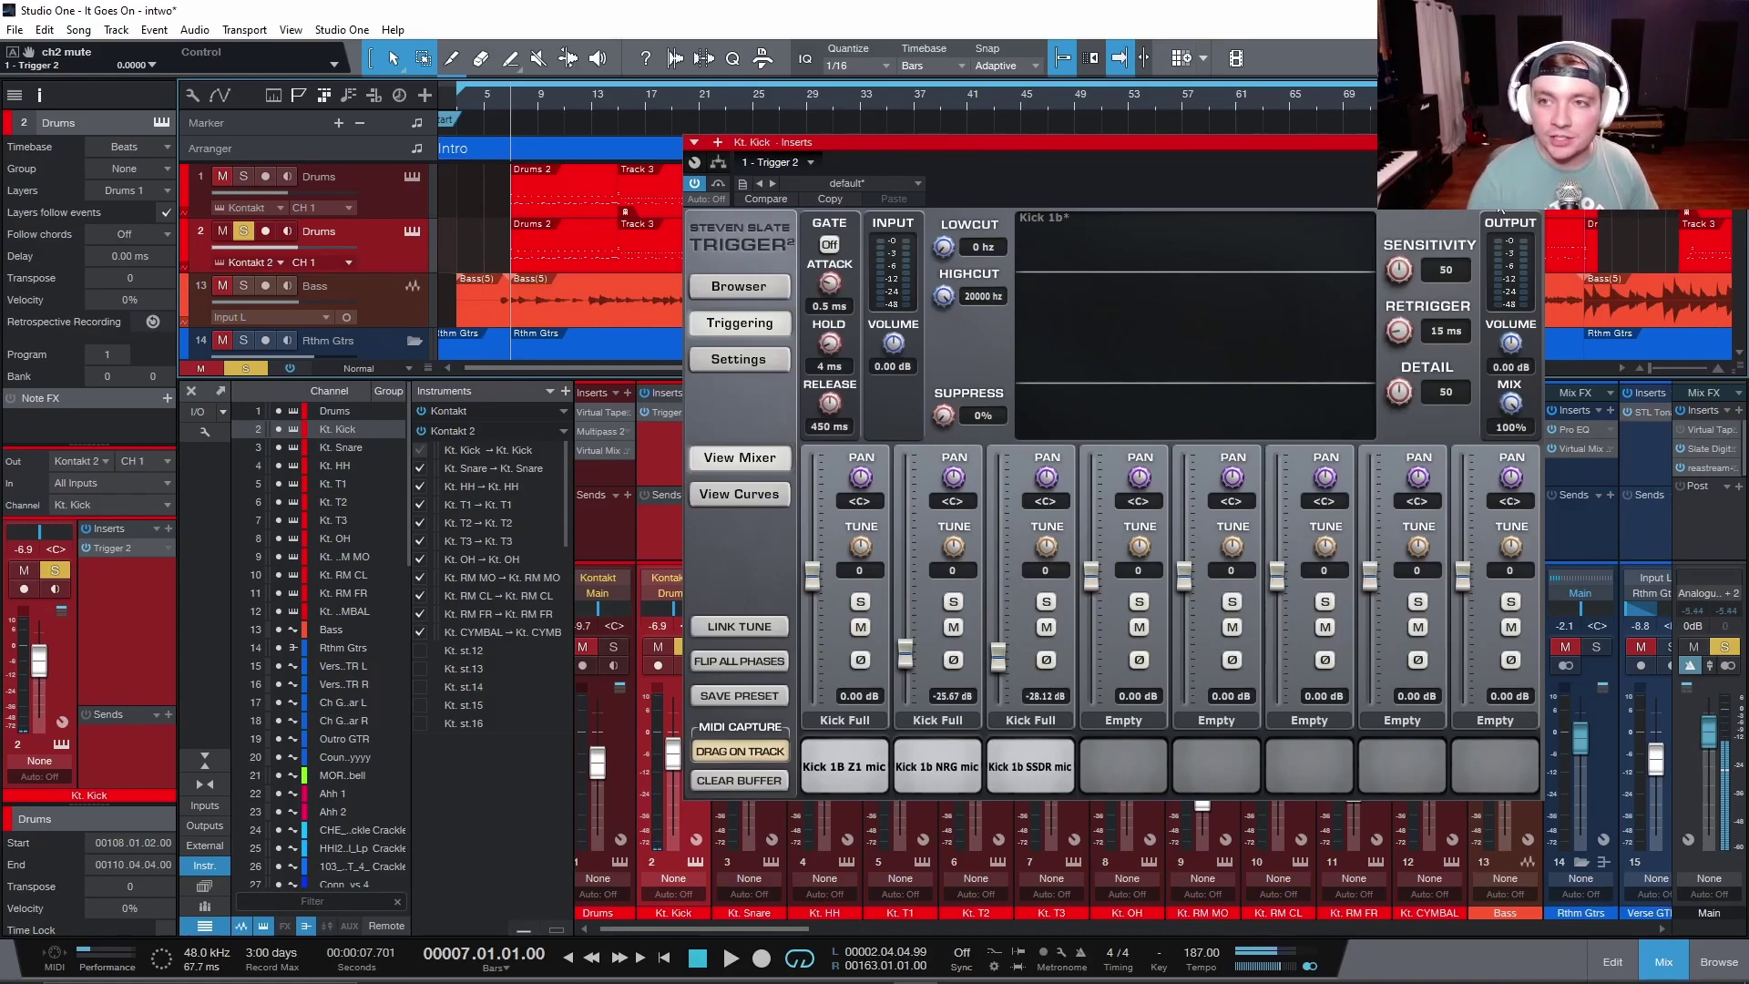
pyautogui.click(1532, 143)
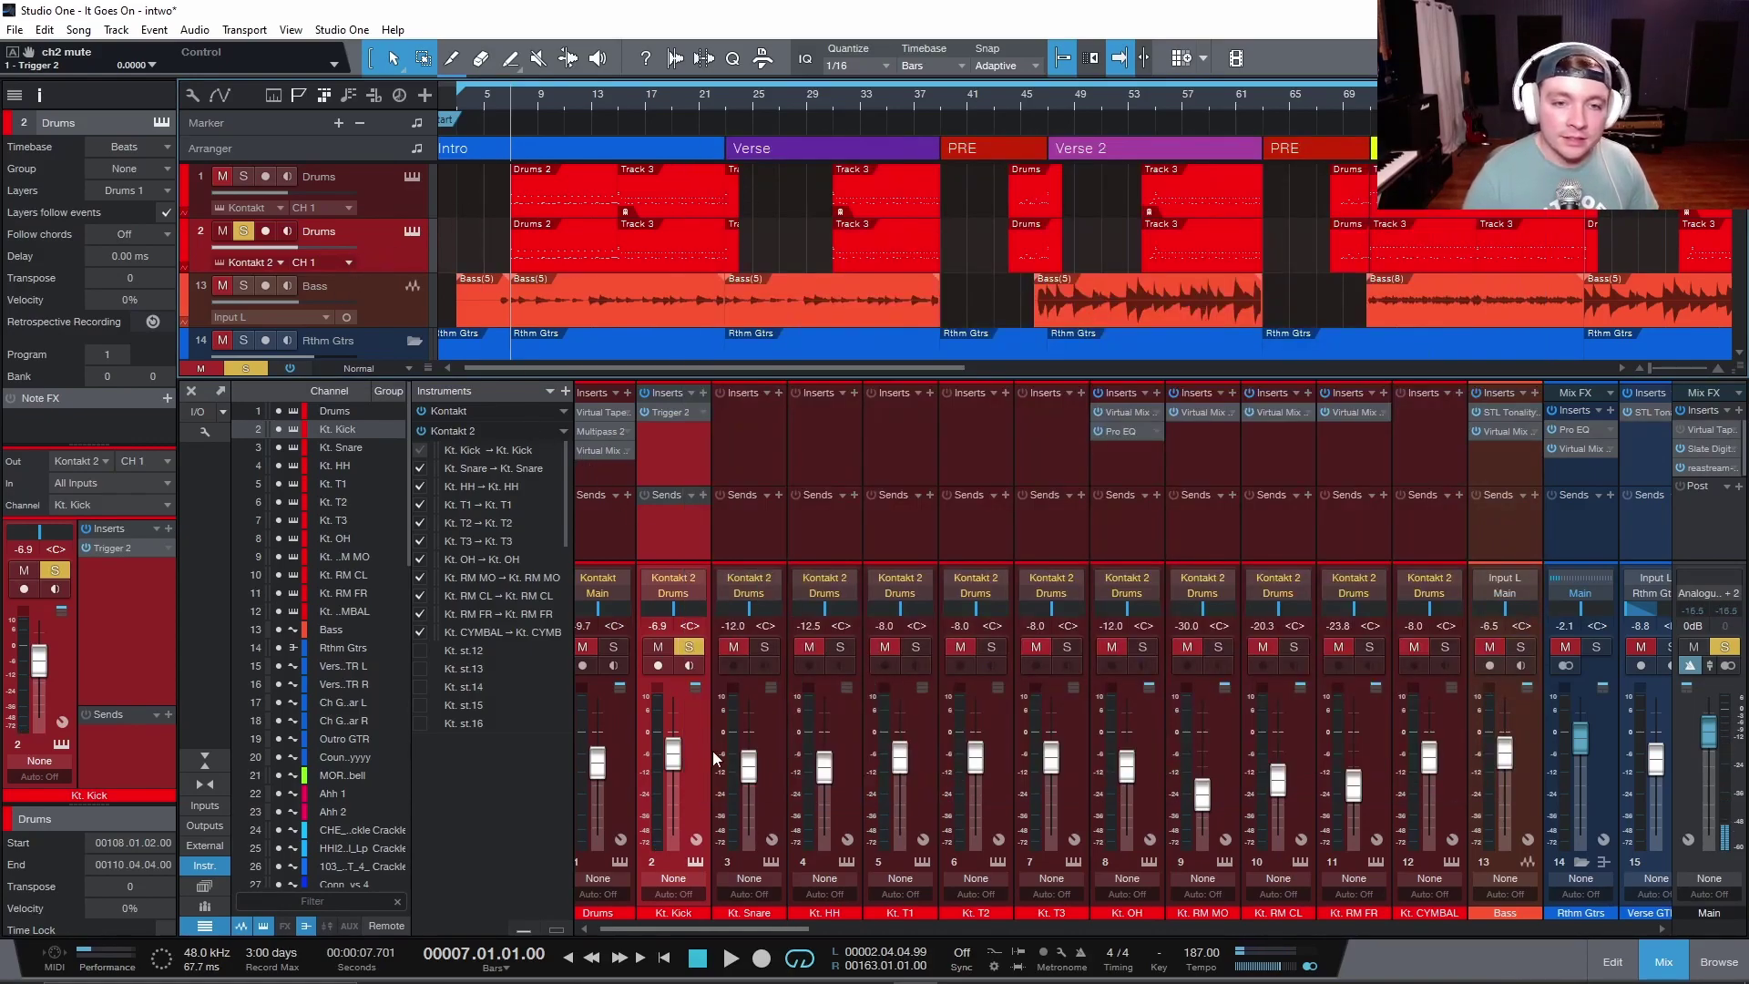
# Insert the Trigger 2 plug-in on the Kt. Snare channel.
pyautogui.click(738, 526)
pyautogui.click(769, 392)
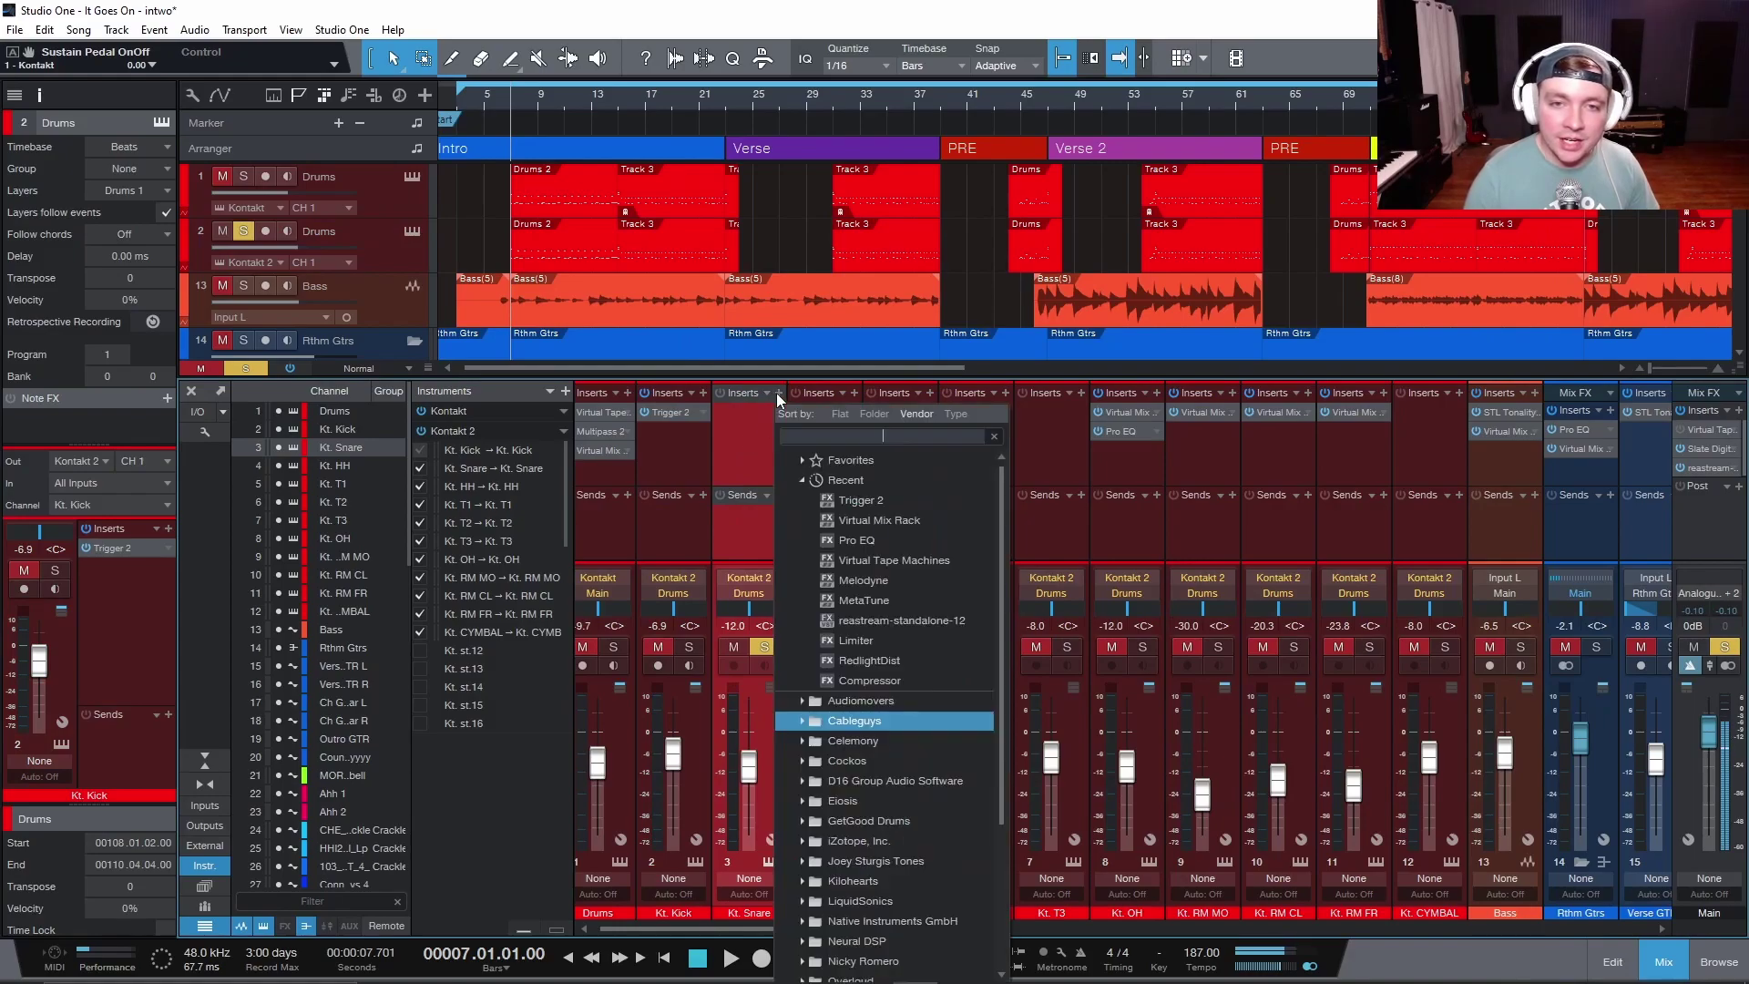
pyautogui.click(865, 501)
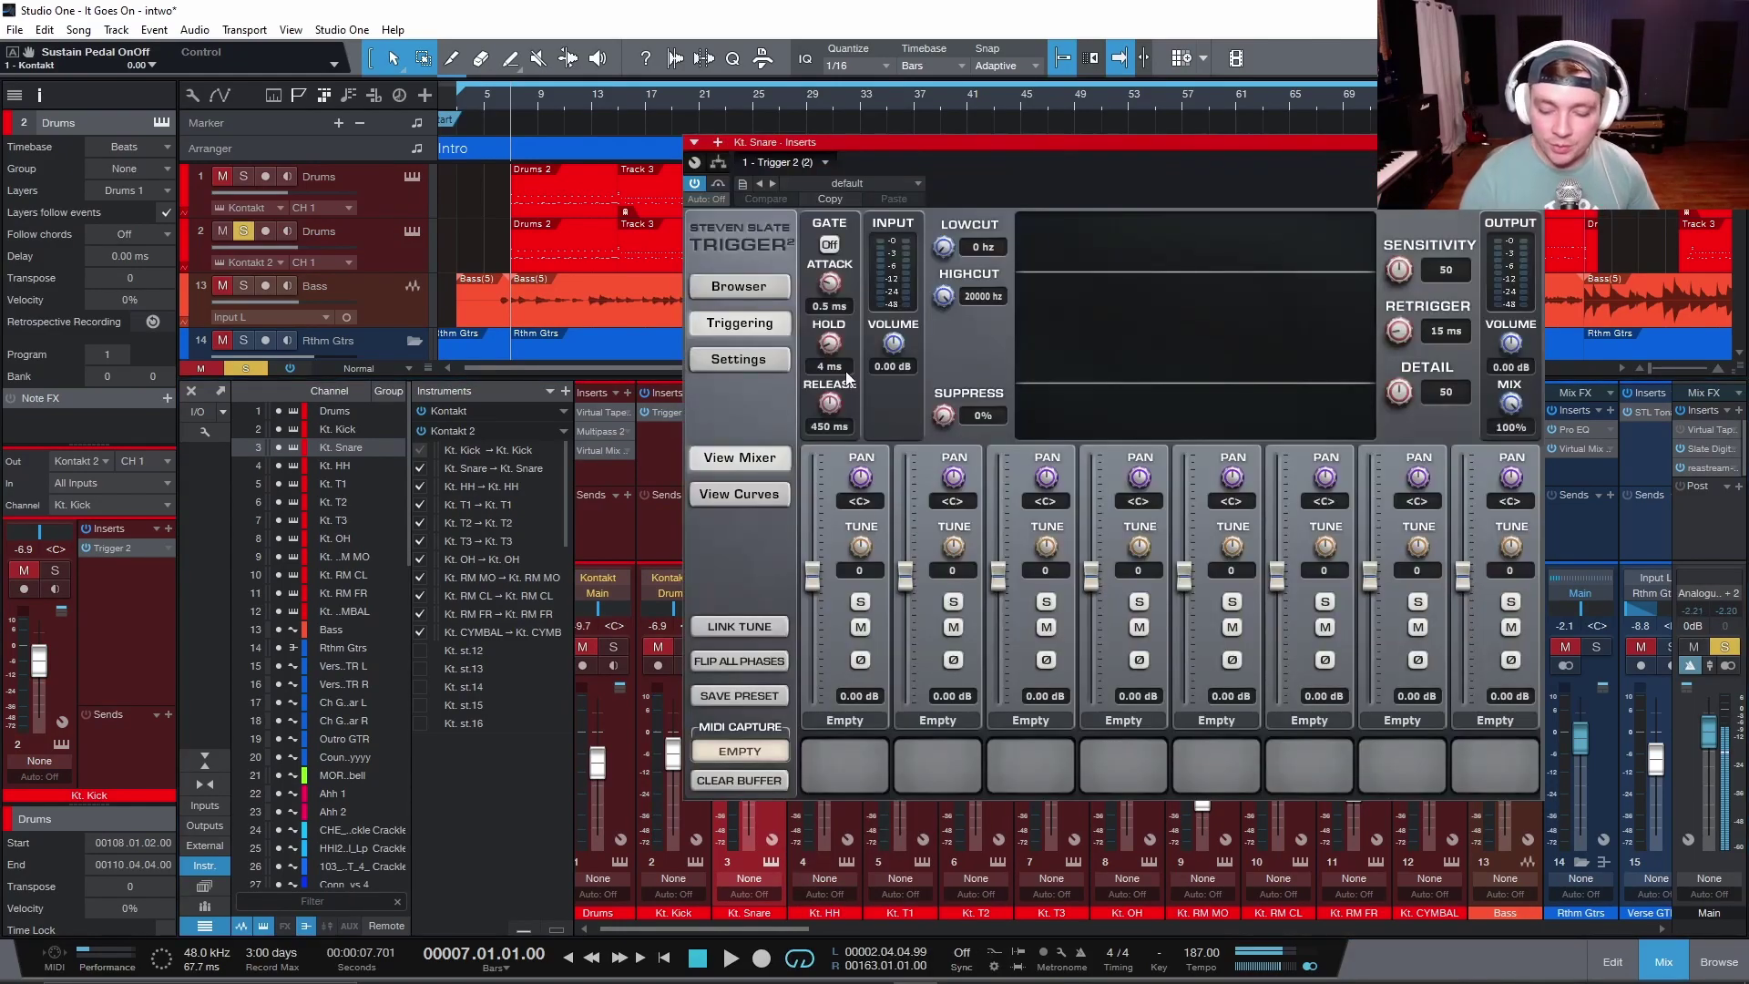
# Load the Snare 12a preset from the Big Fatty Kit in the SSD Classic Kit Presets of Trigger2 Core Presets.
pyautogui.click(718, 288)
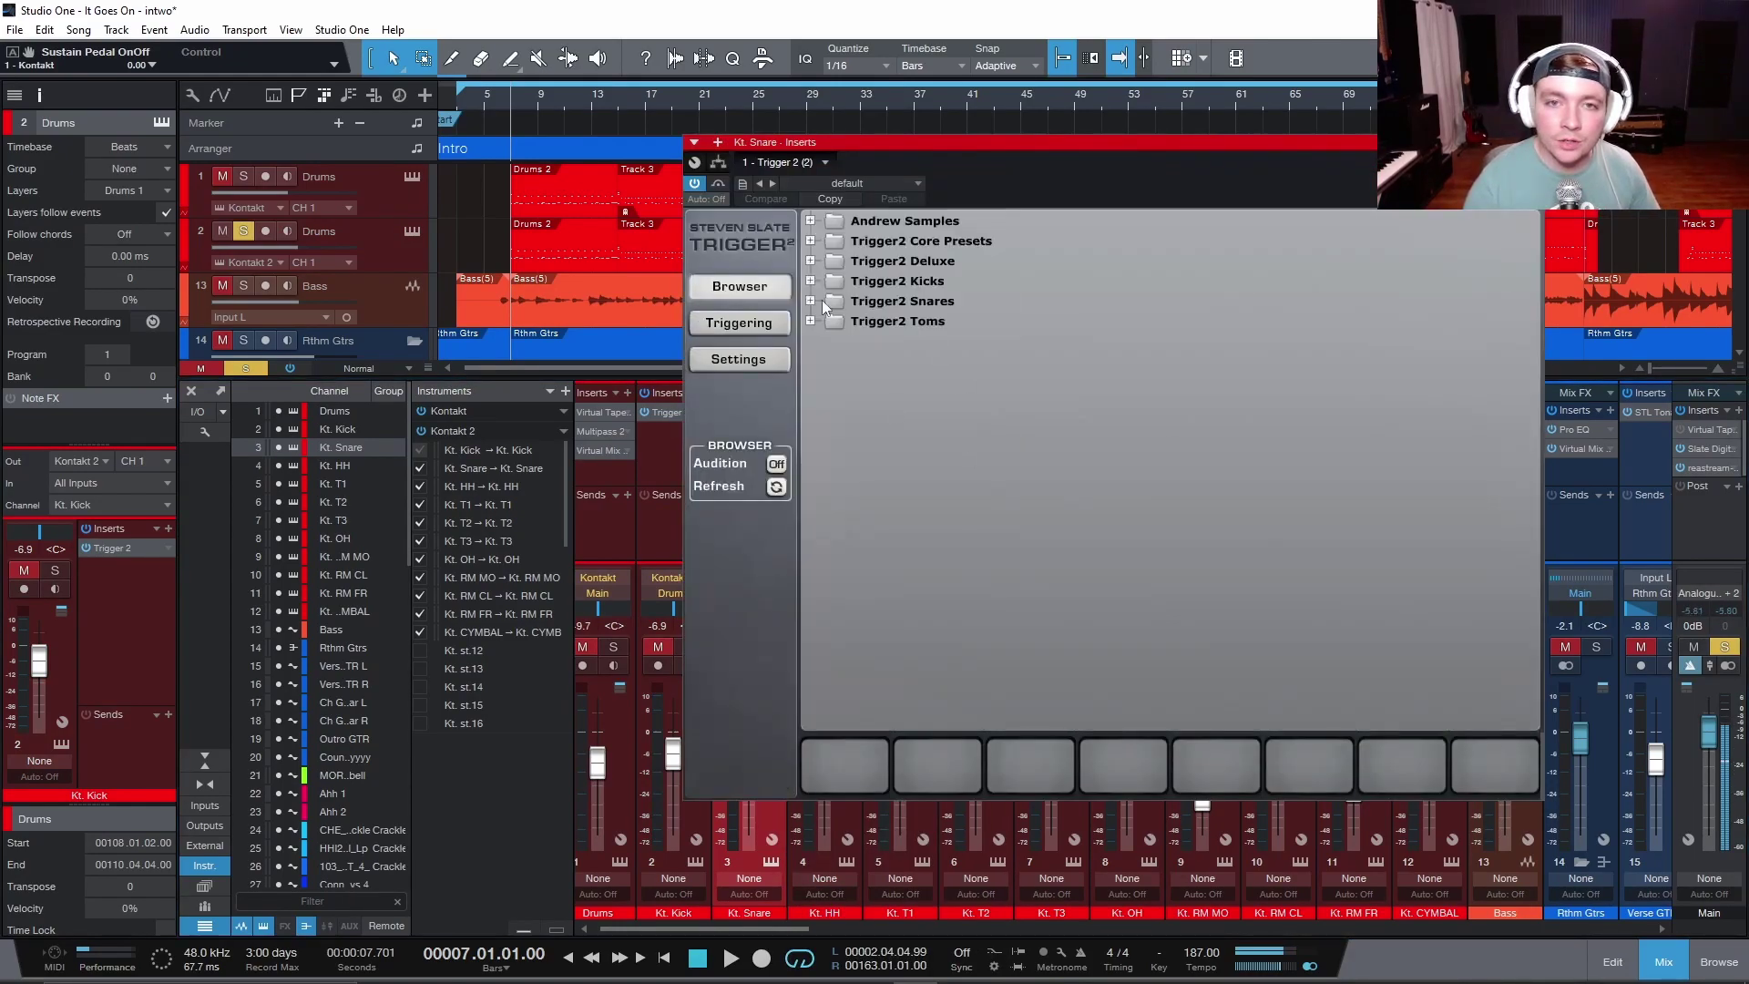
pyautogui.doubleClick(941, 243)
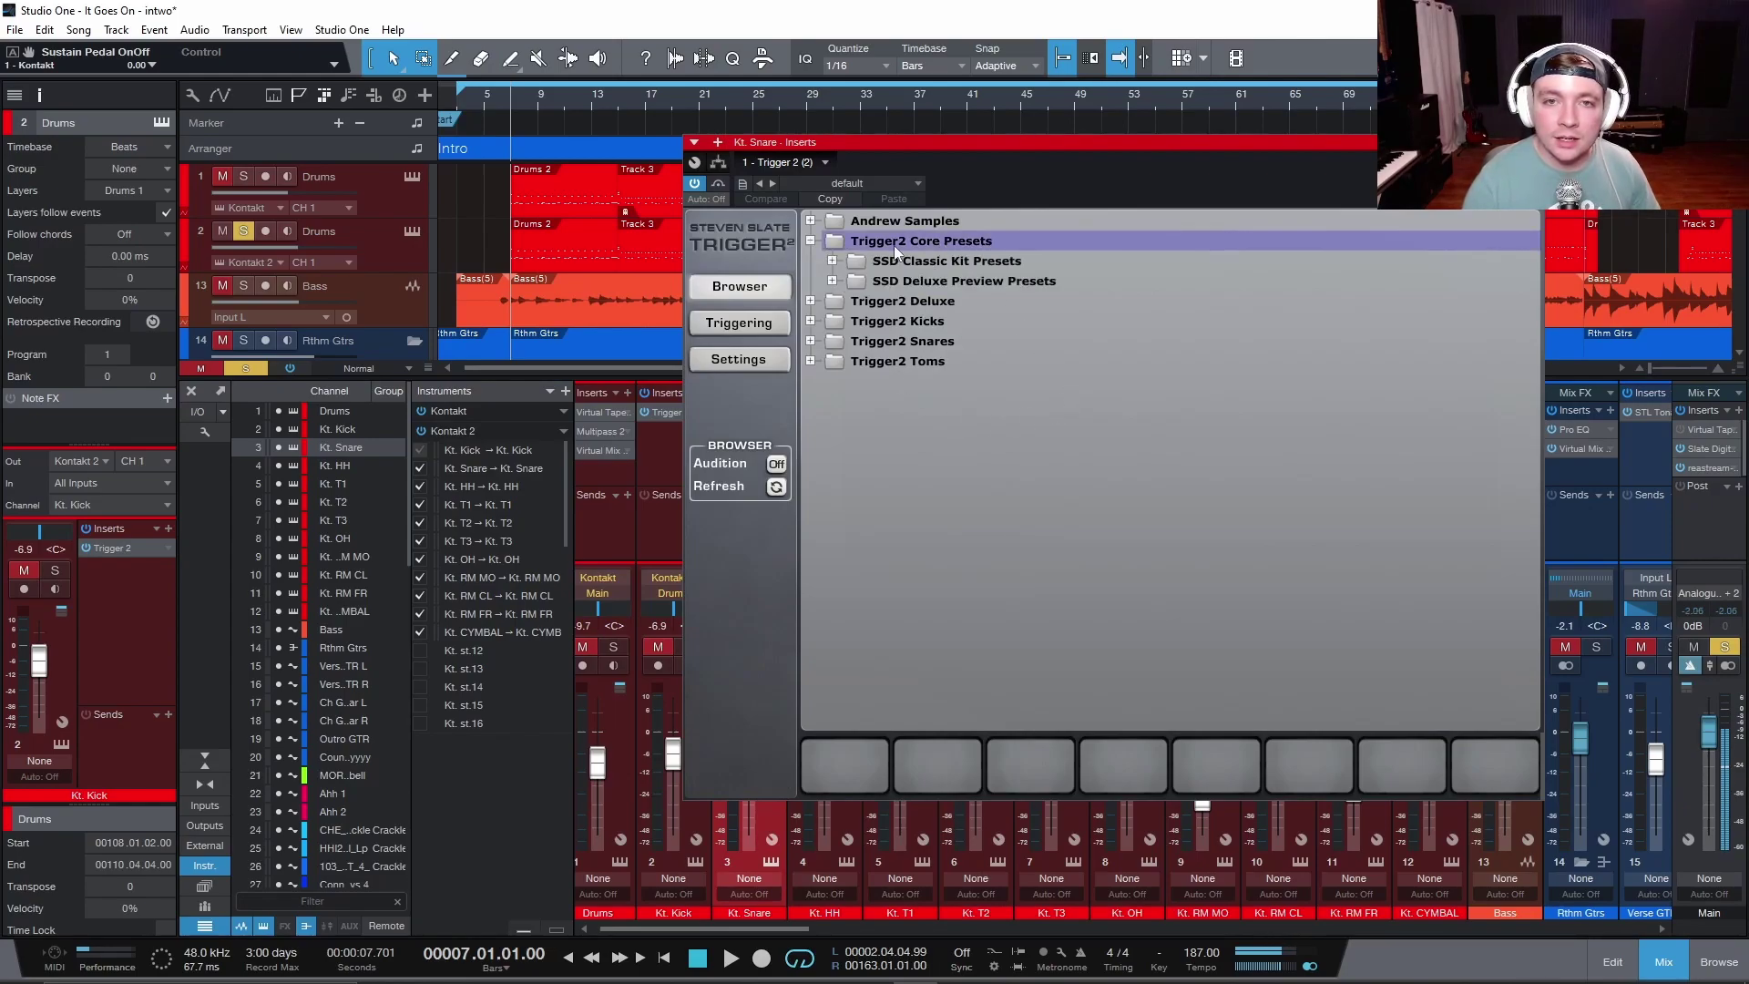
pyautogui.doubleClick(937, 260)
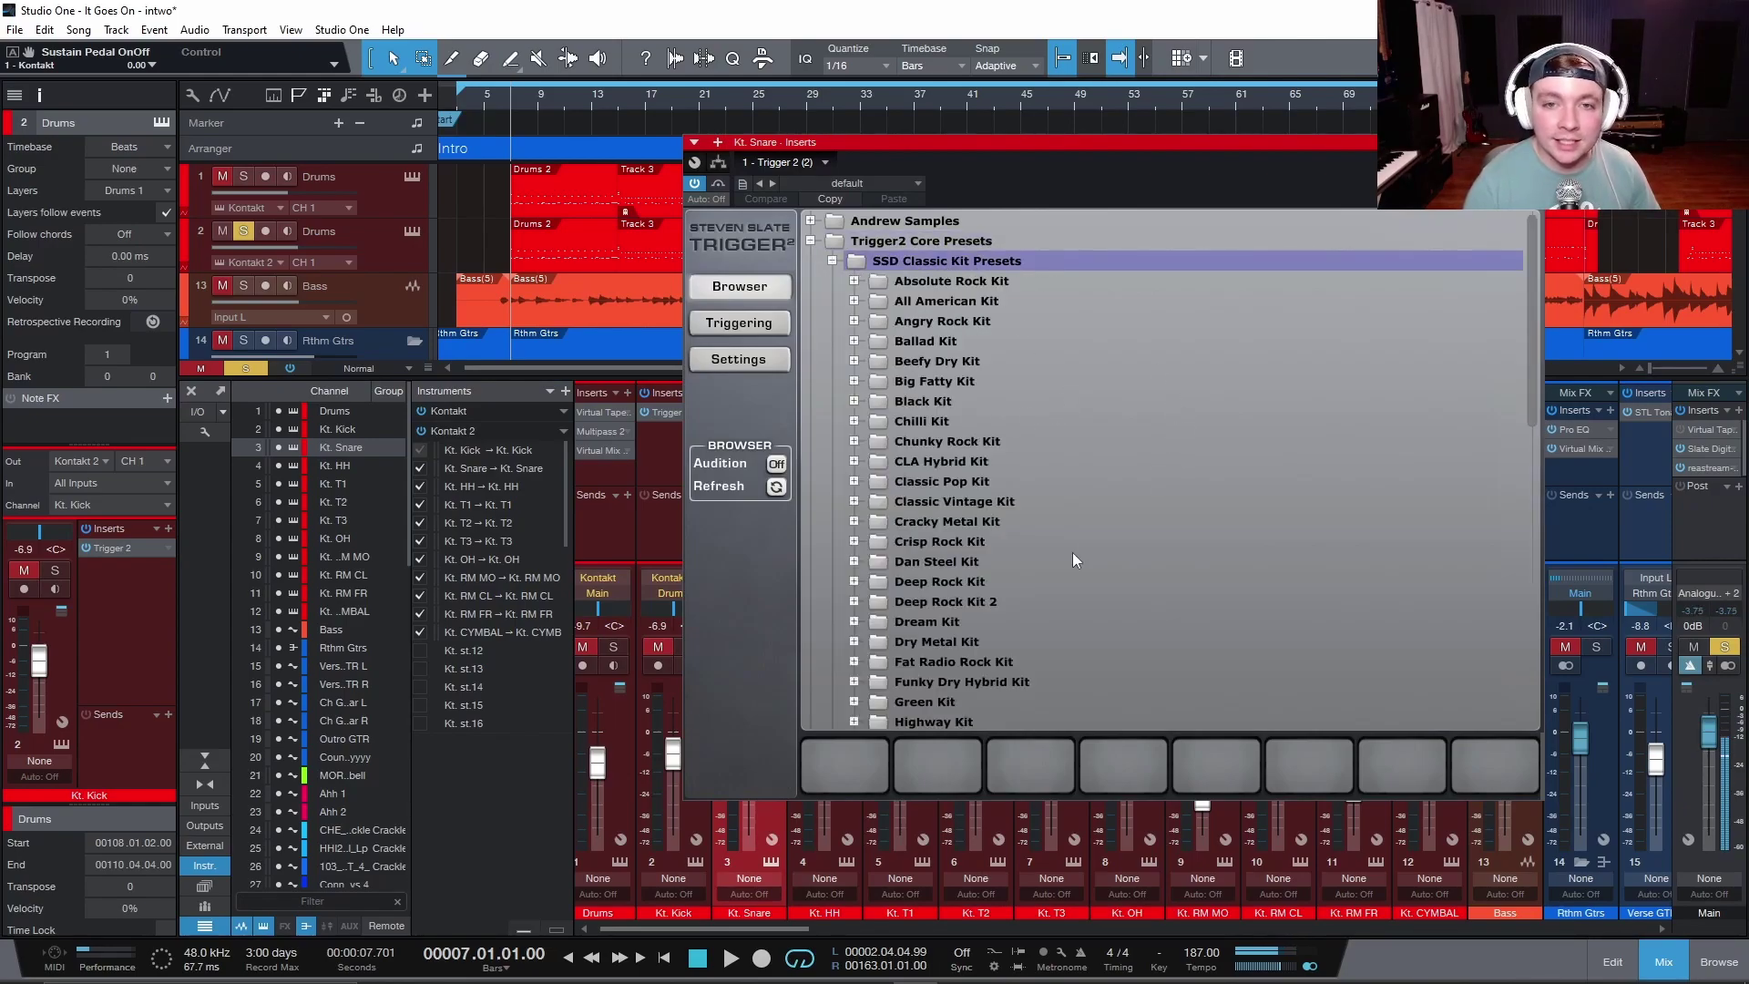
pyautogui.doubleClick(955, 384)
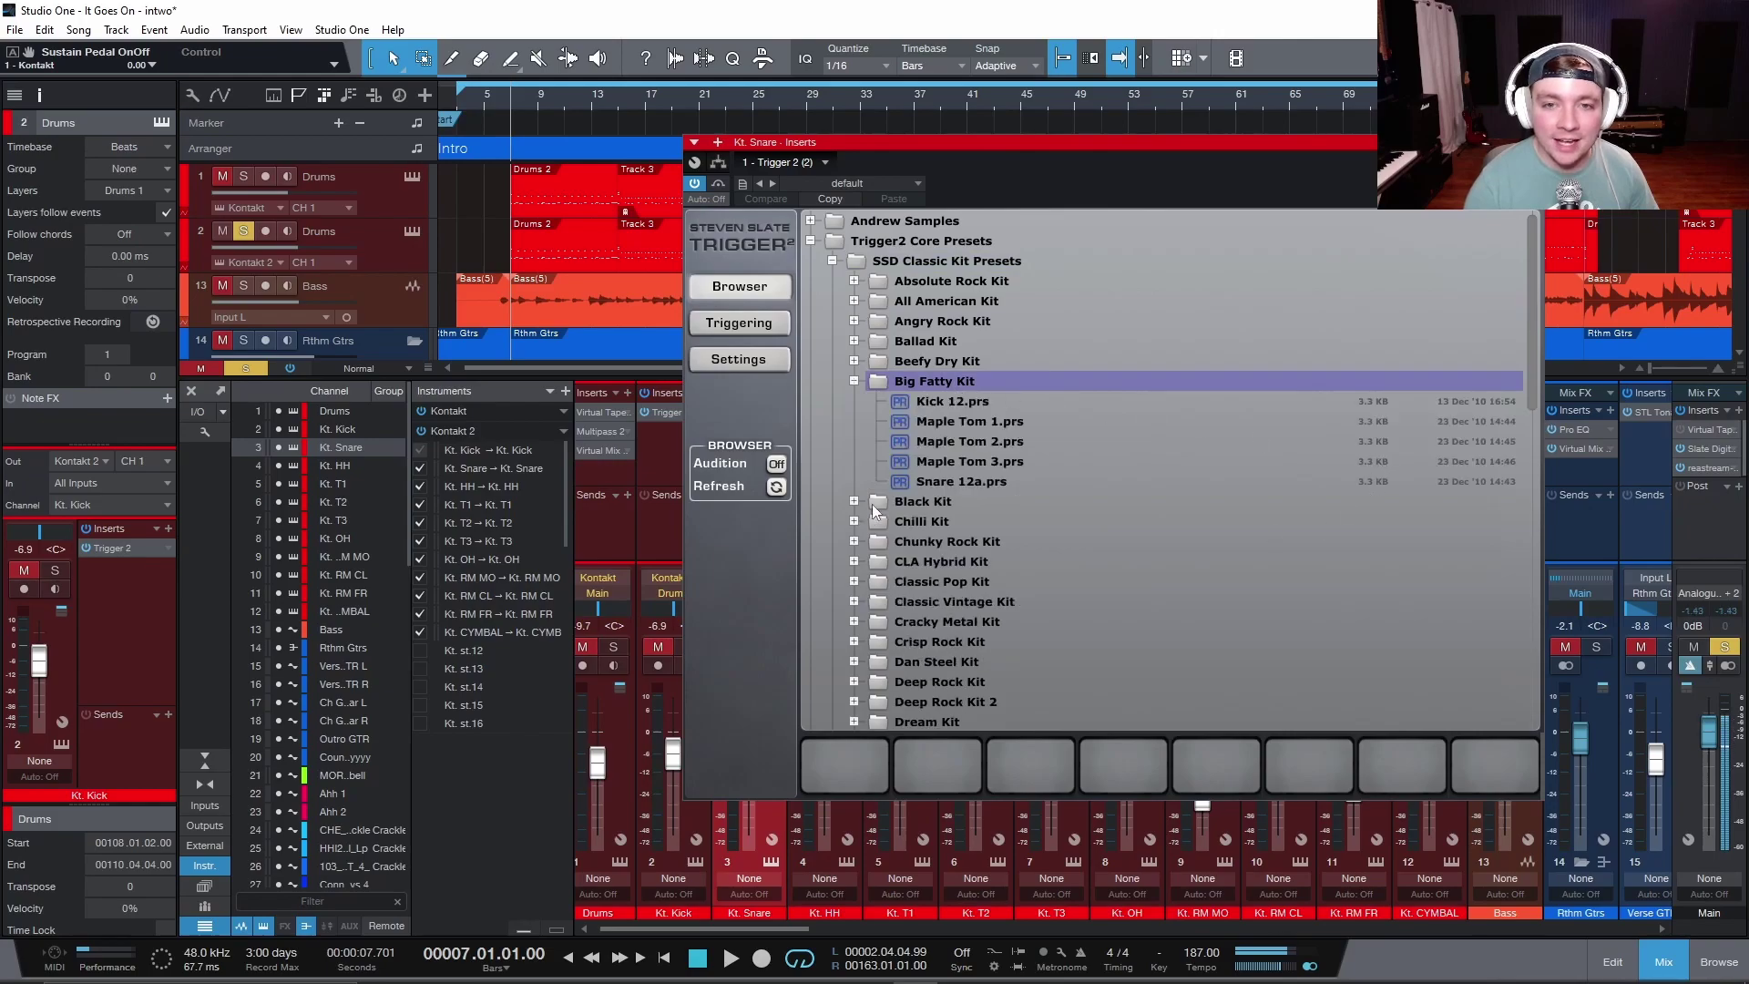
pyautogui.doubleClick(976, 484)
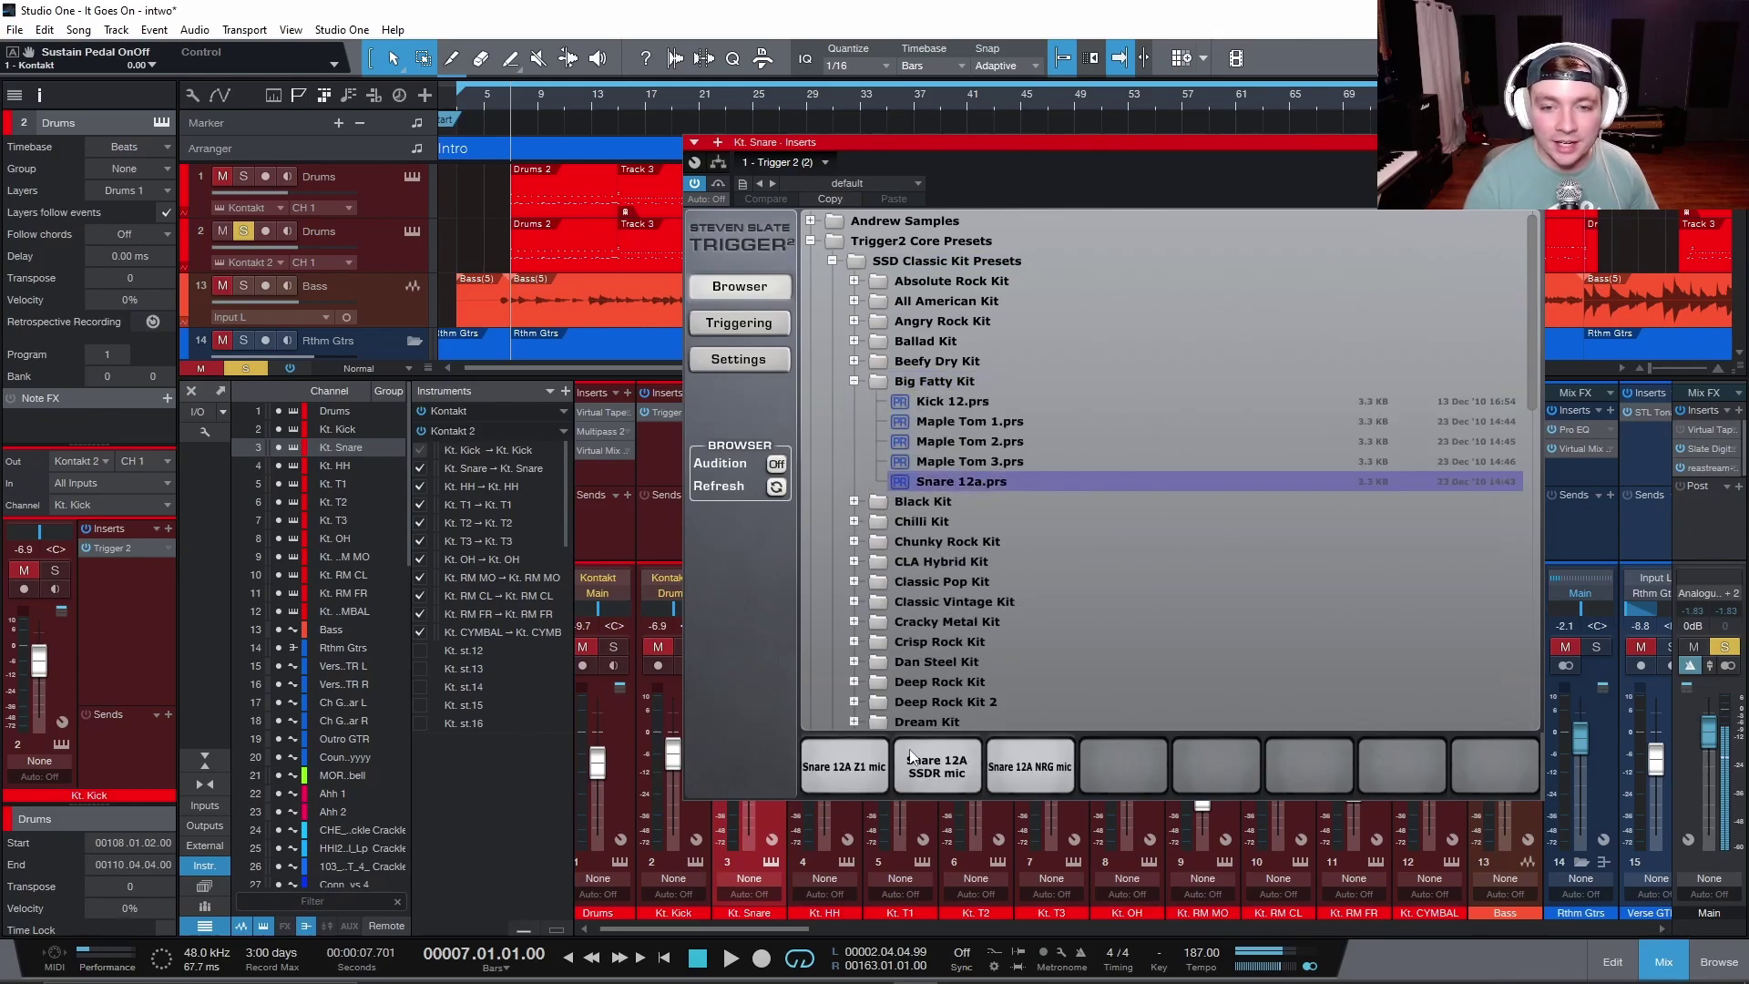
# Show the snare's triggering settings and play the section, switching the plug-in off and on to hear the difference.
pyautogui.click(738, 321)
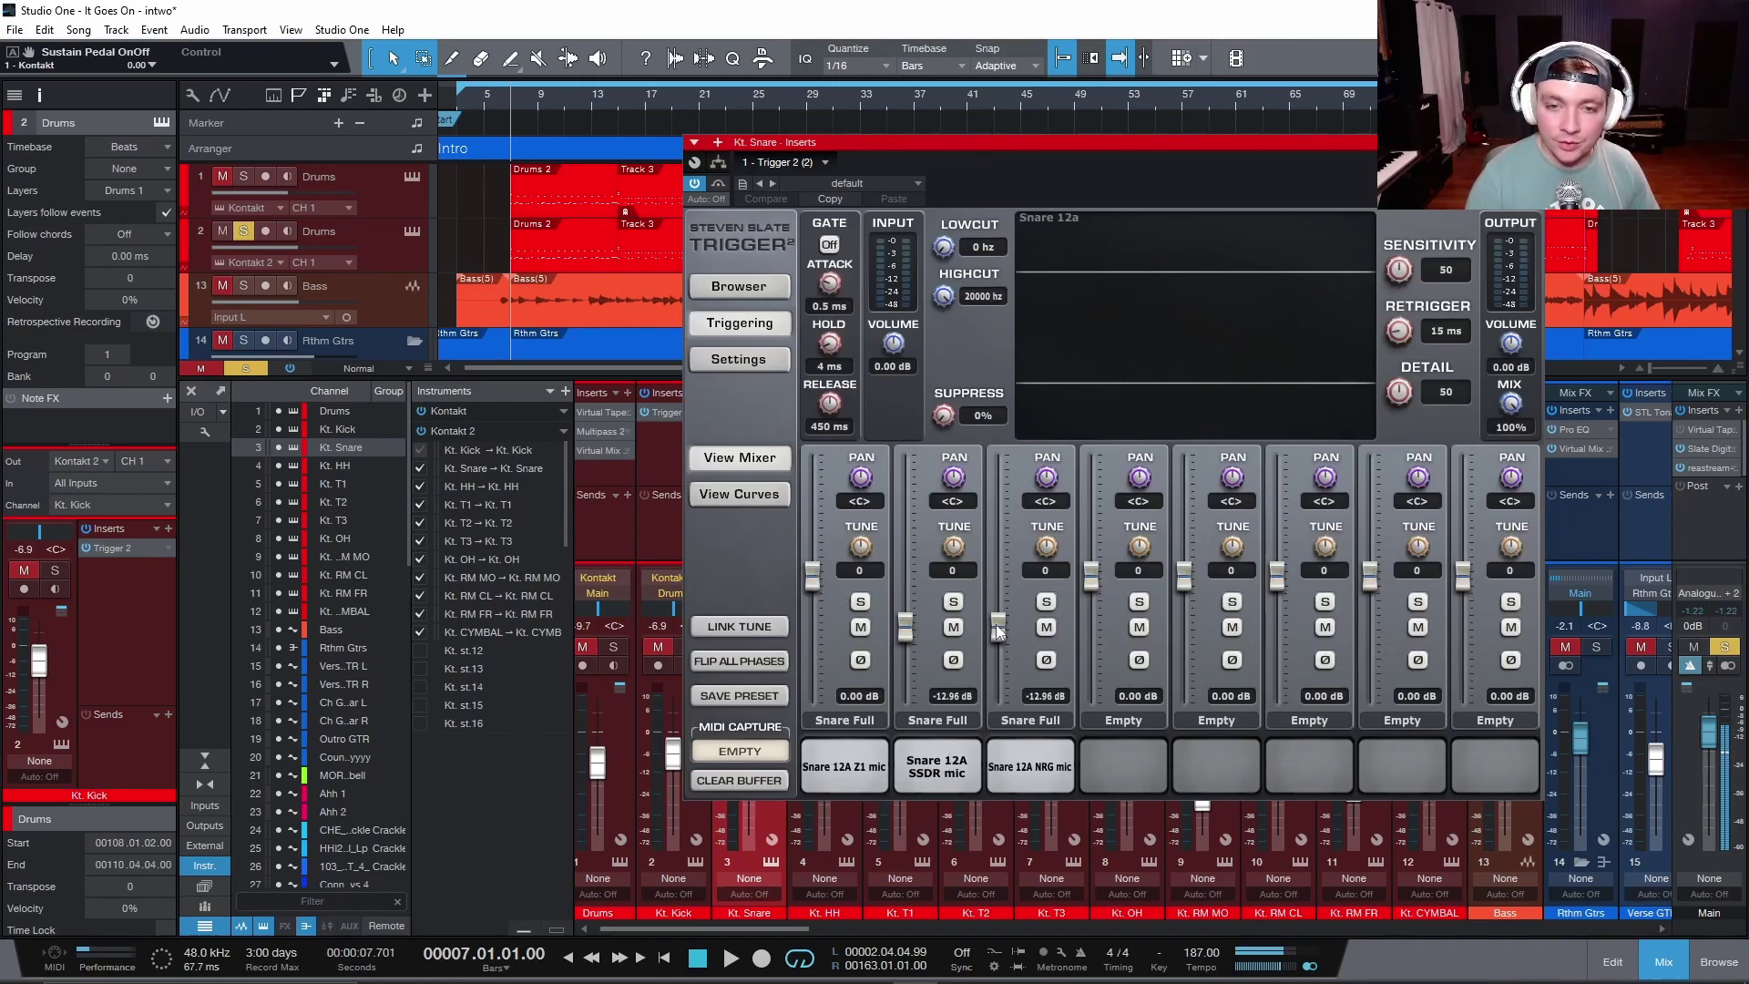
pyautogui.press('space')
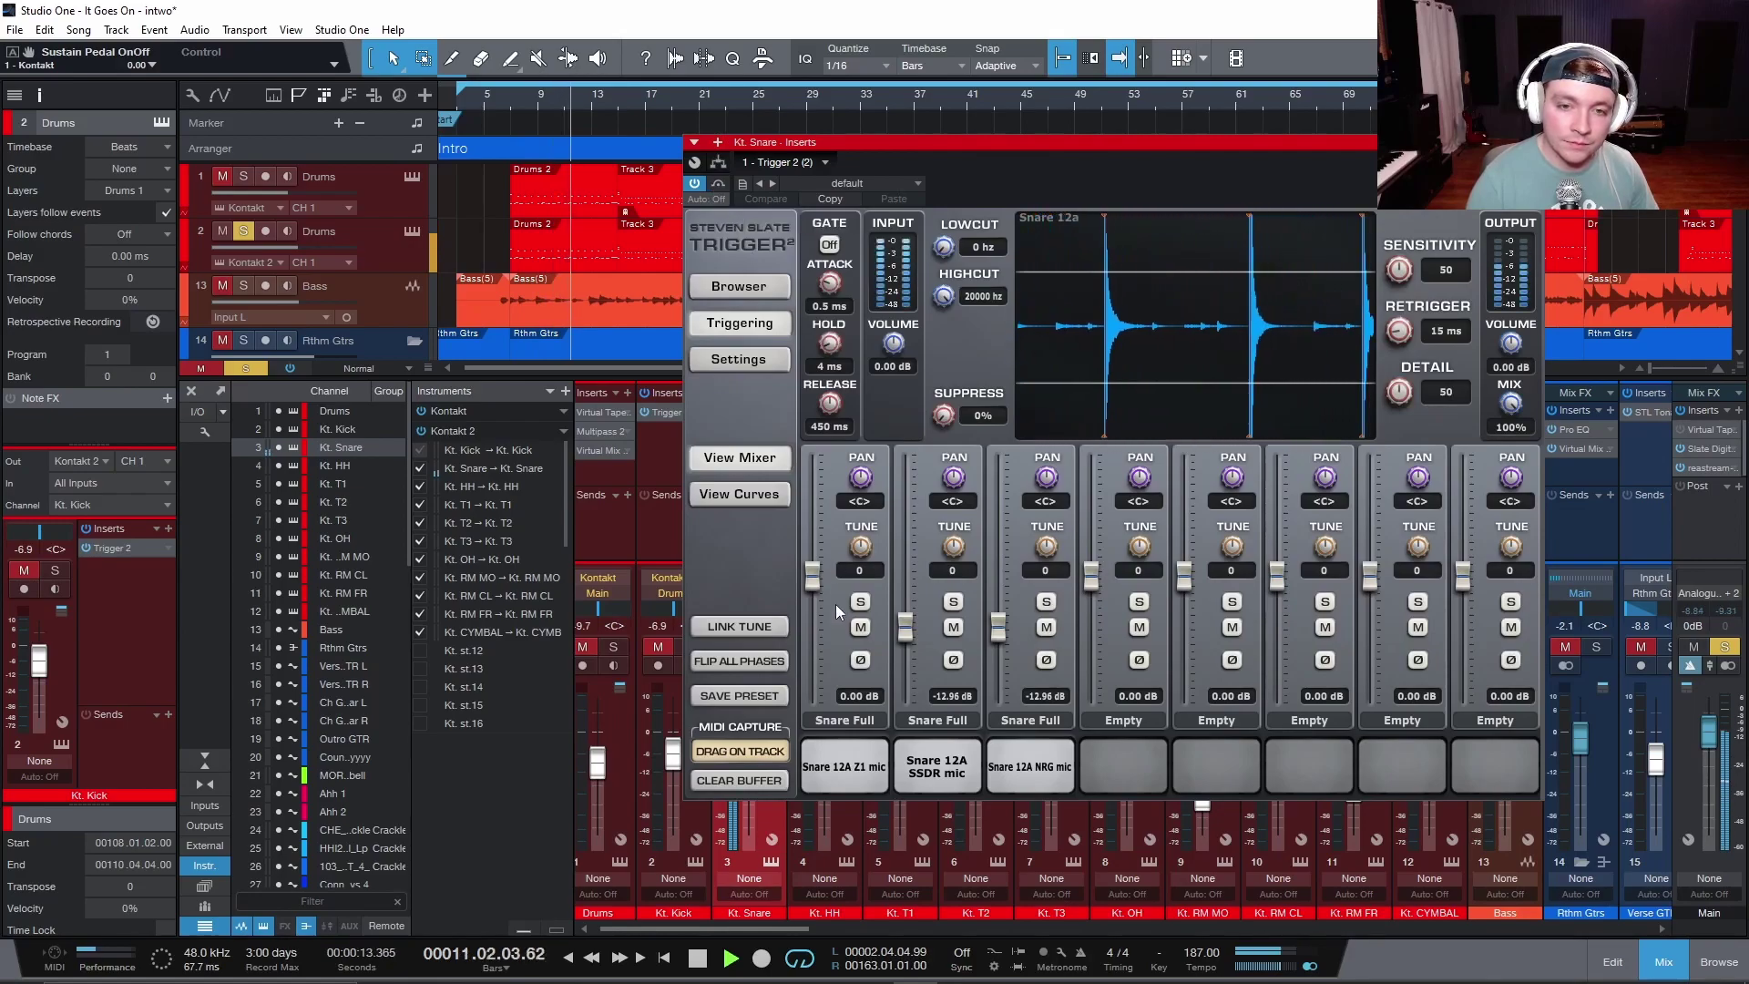
pyautogui.press('space')
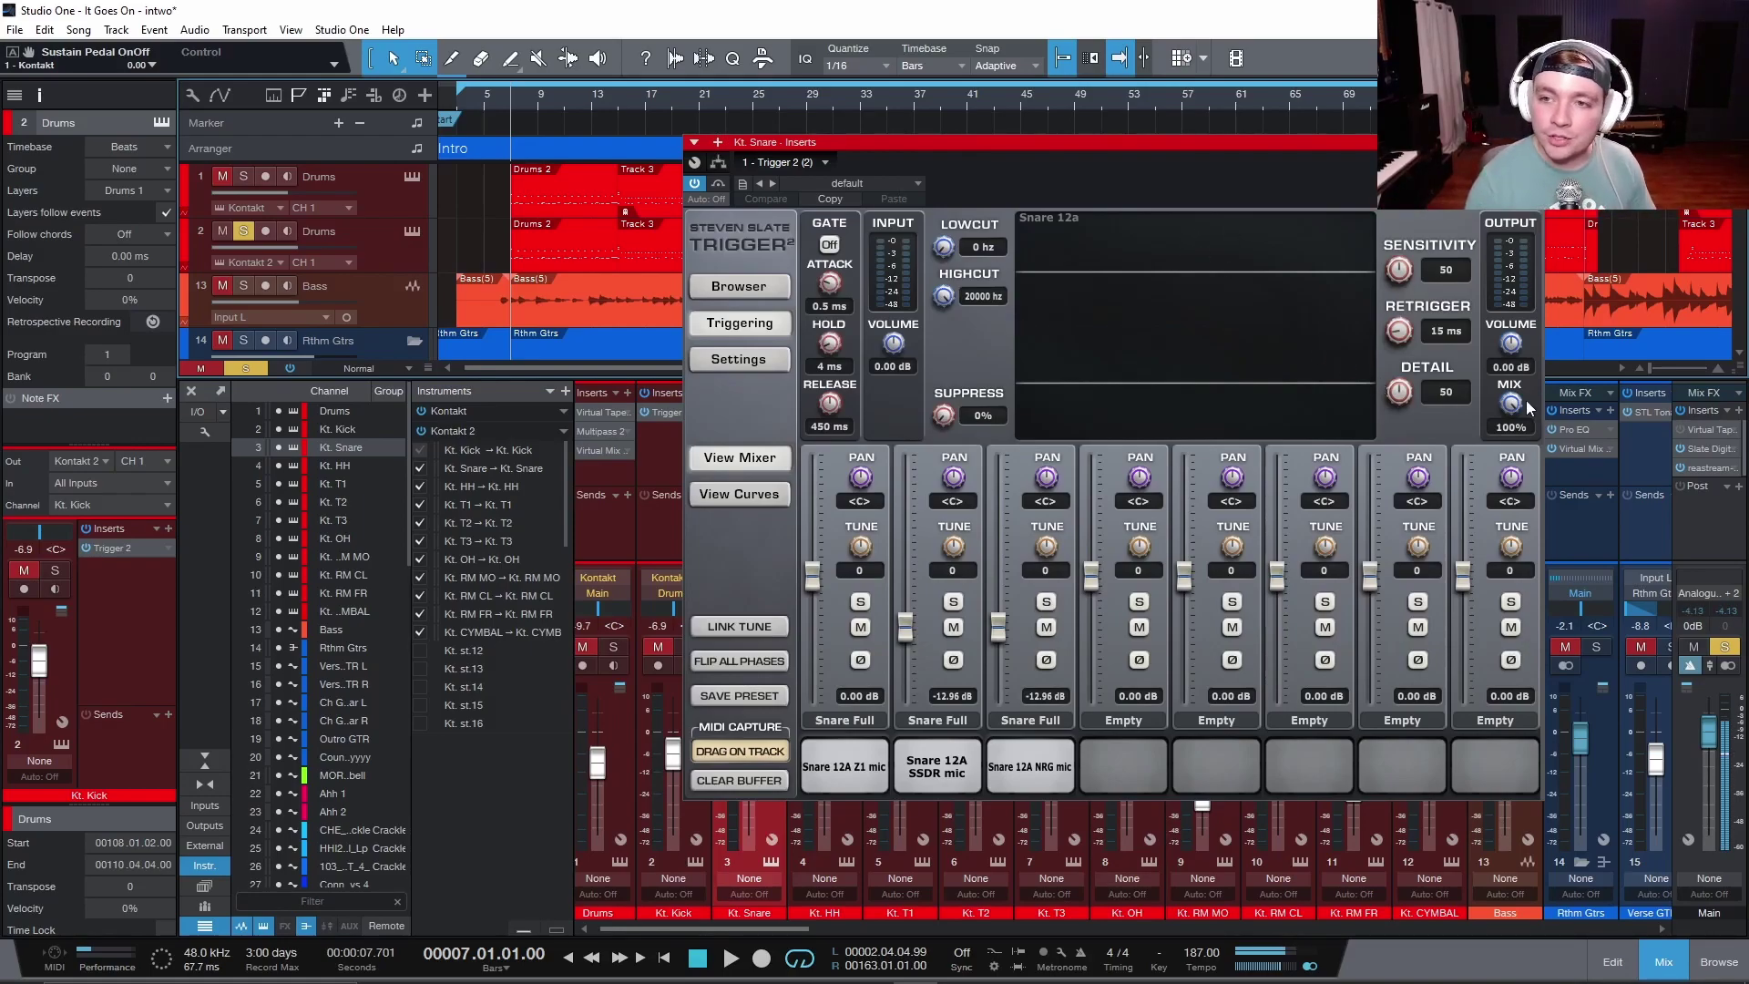
pyautogui.press('space')
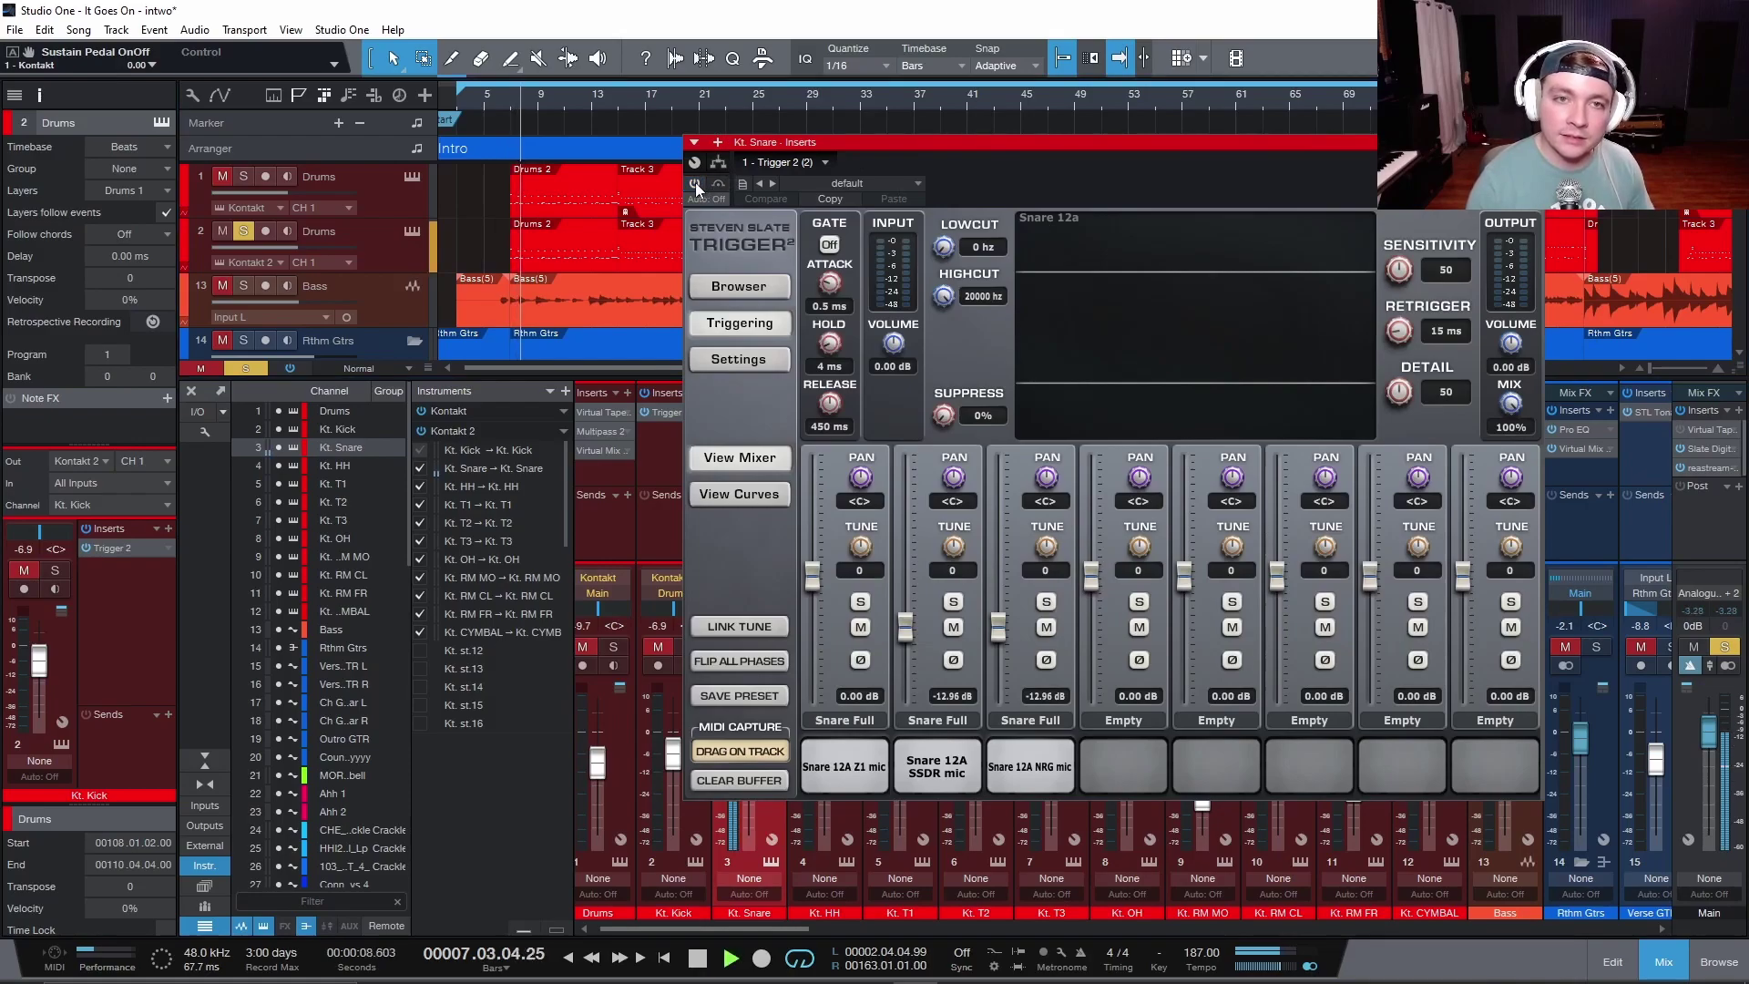
pyautogui.click(696, 182)
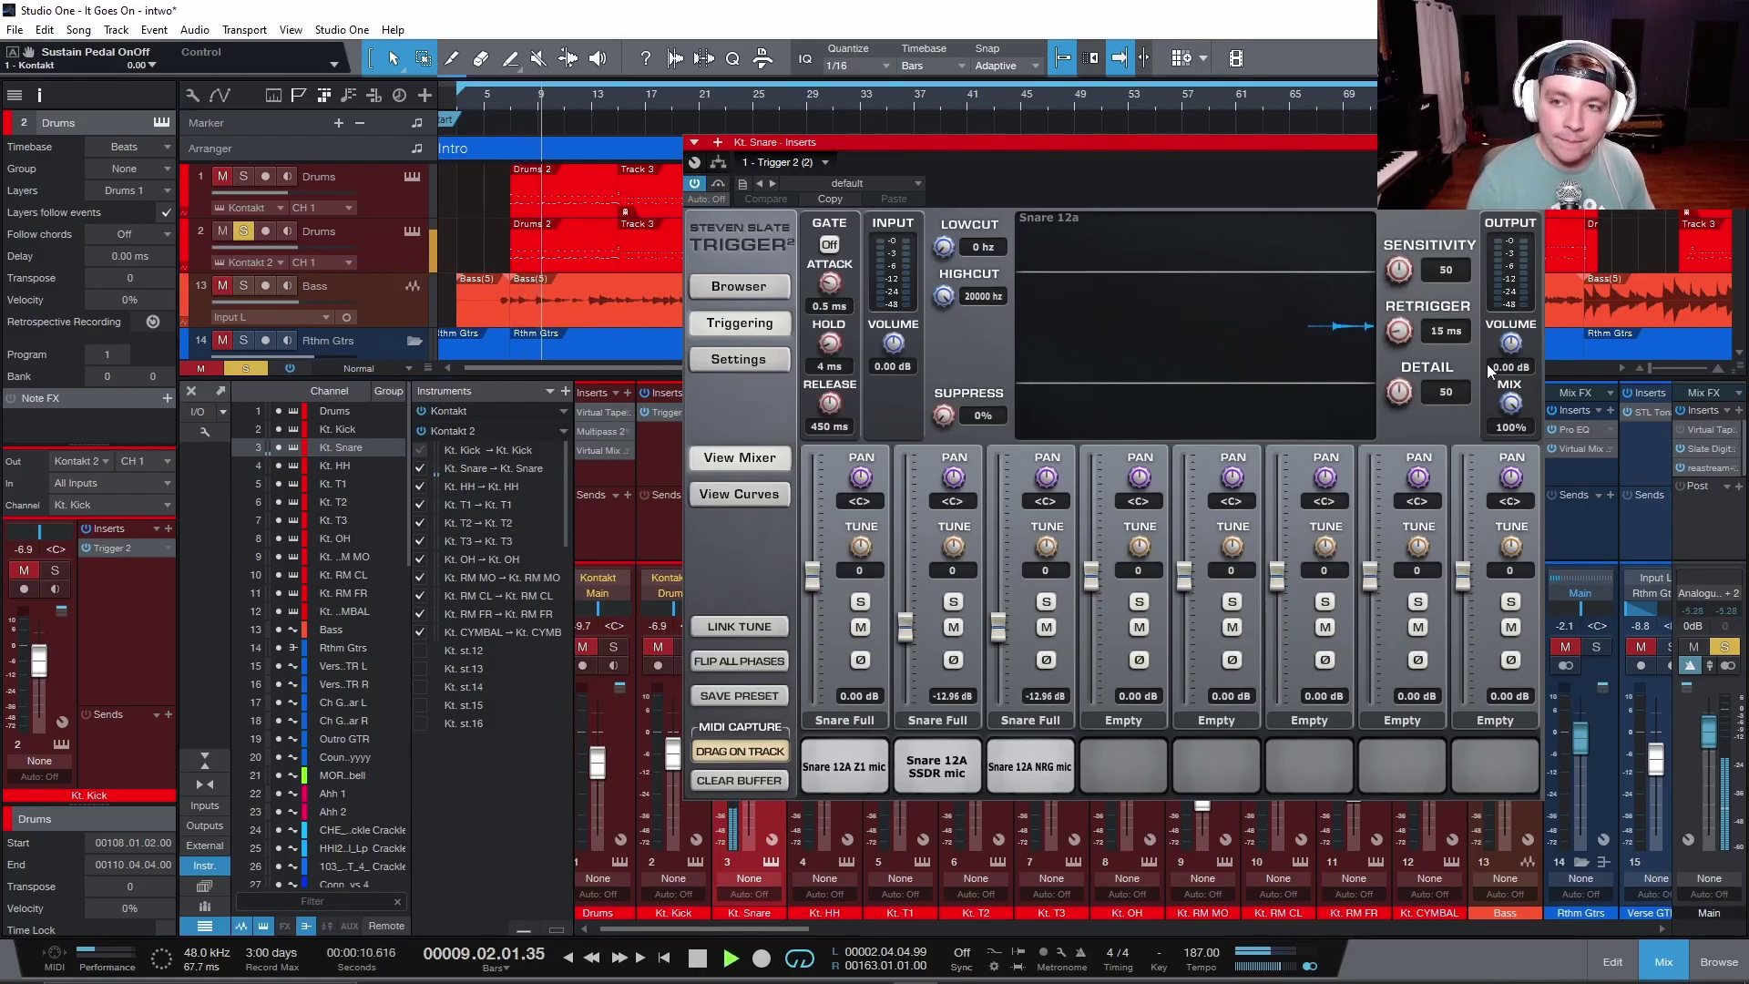
# Raise the snare trigger's output volume to 4.21 dB, bypassing the plug-in during playback to match levels with the original snare.
pyautogui.moveTo(1508, 343); pyautogui.dragTo(1507, 324)
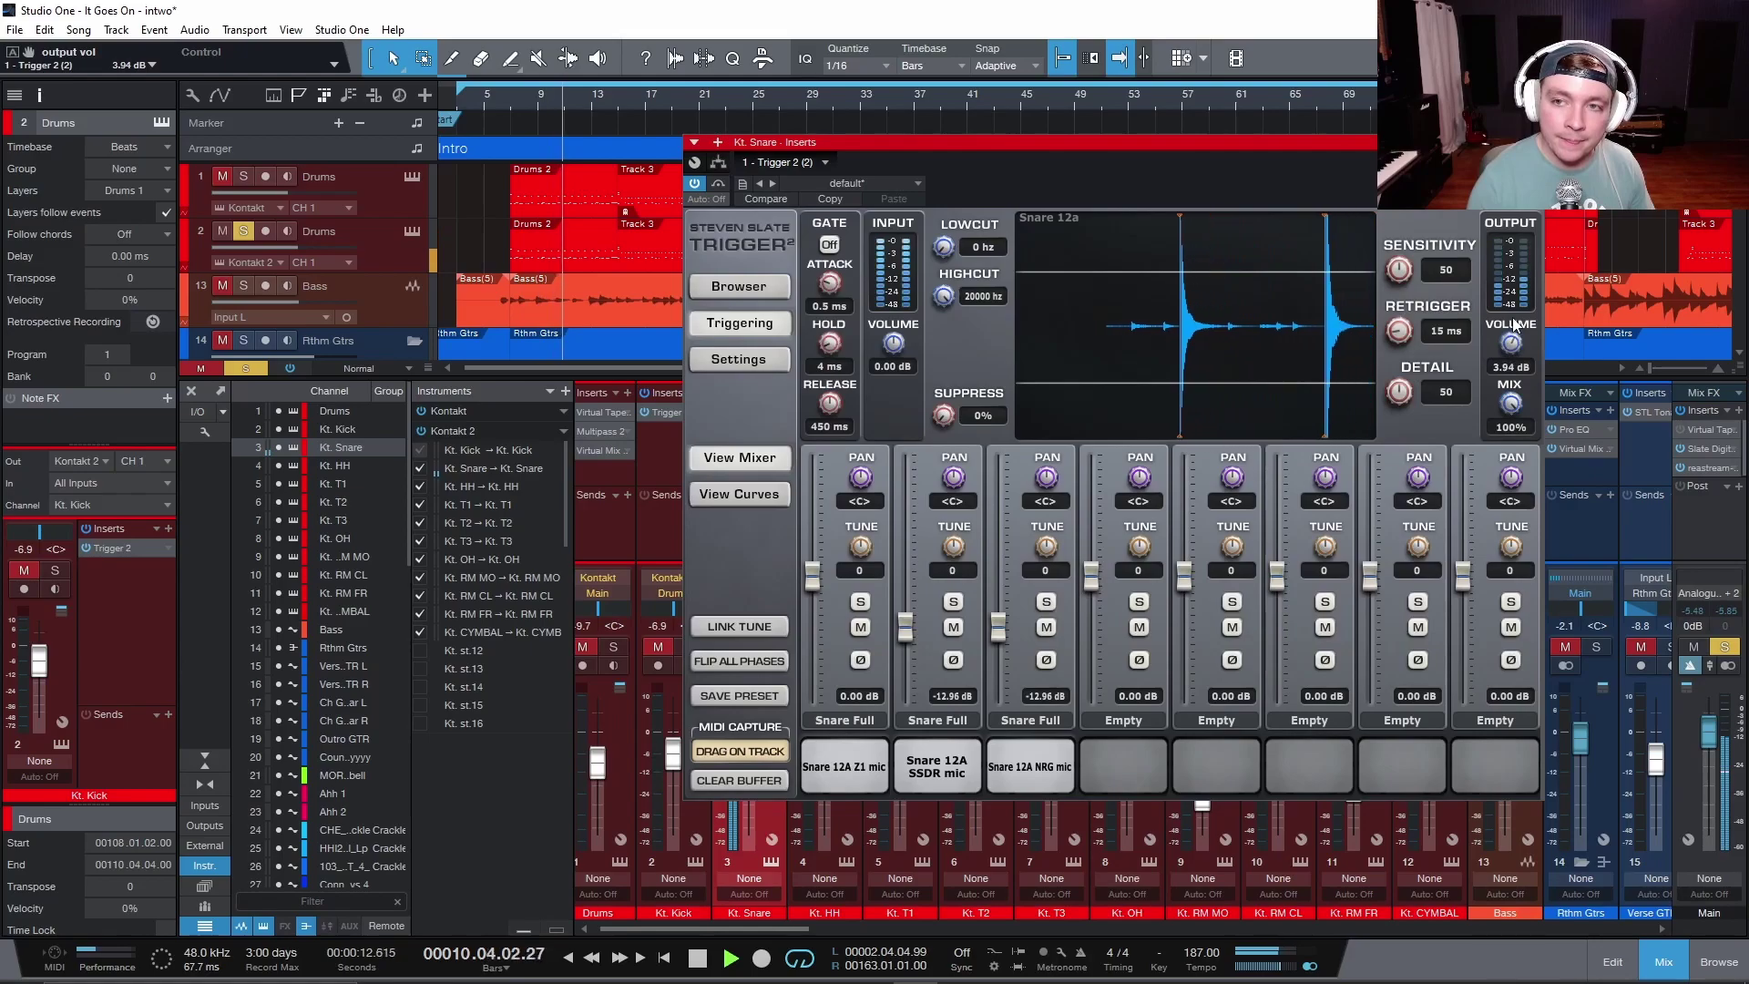
pyautogui.click(719, 184)
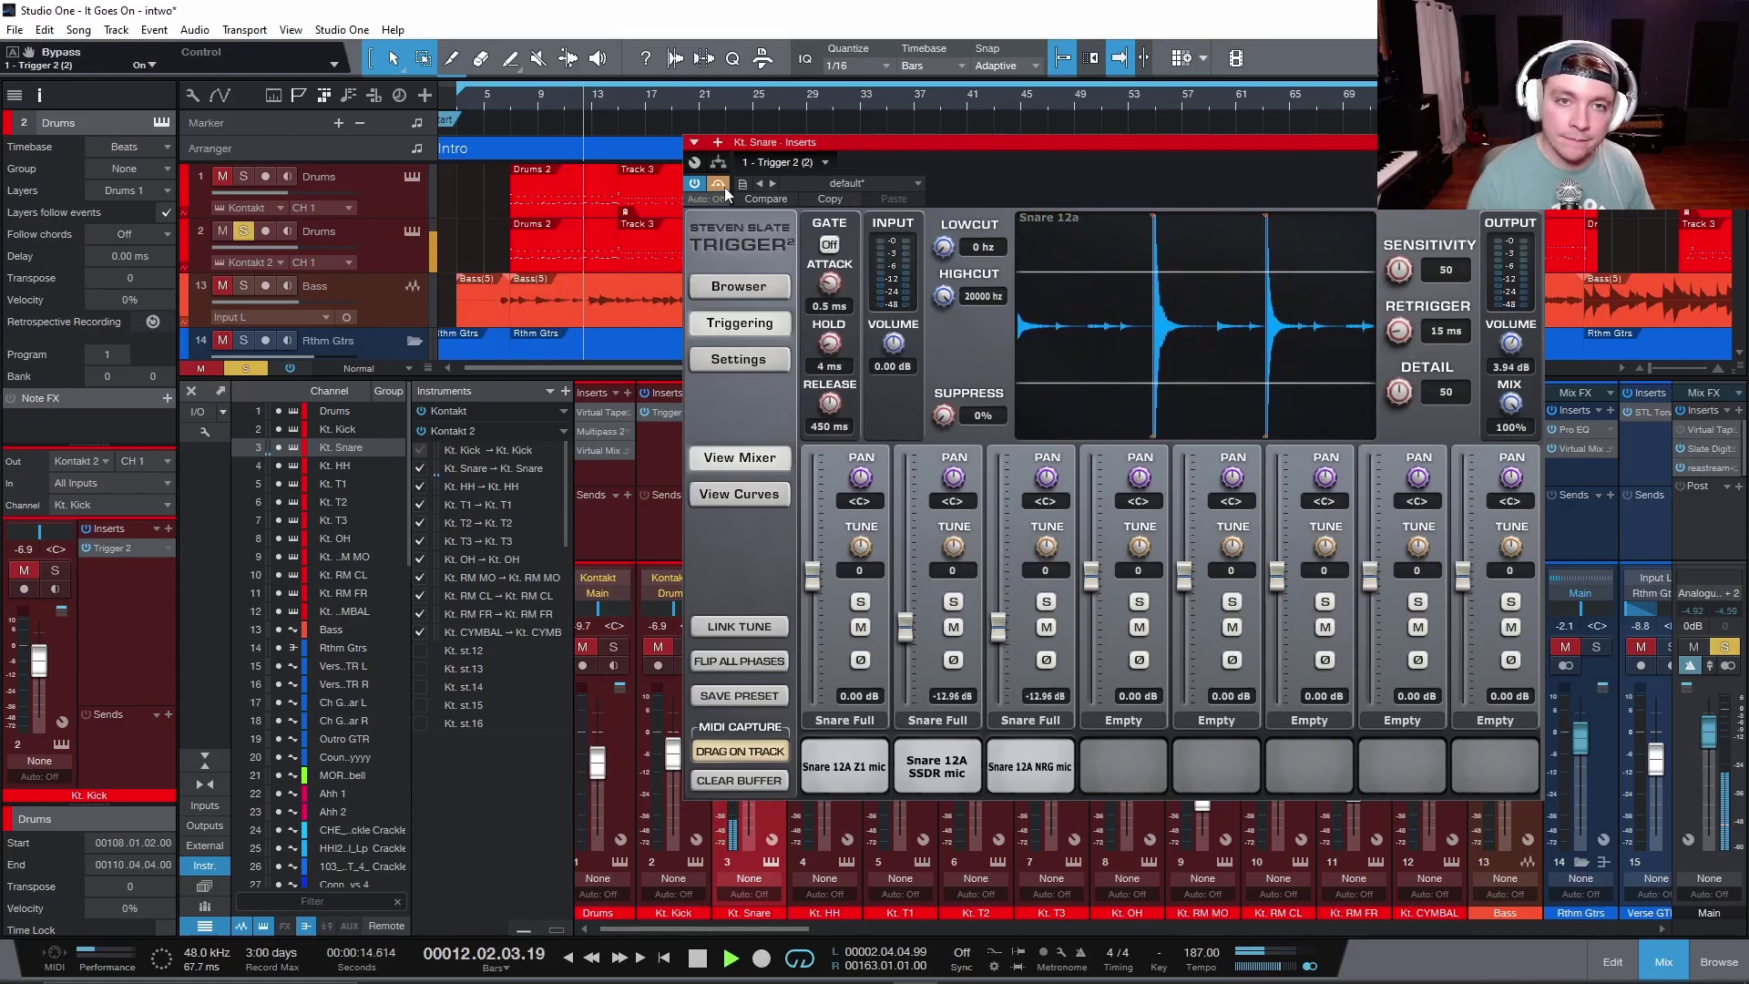
pyautogui.click(724, 187)
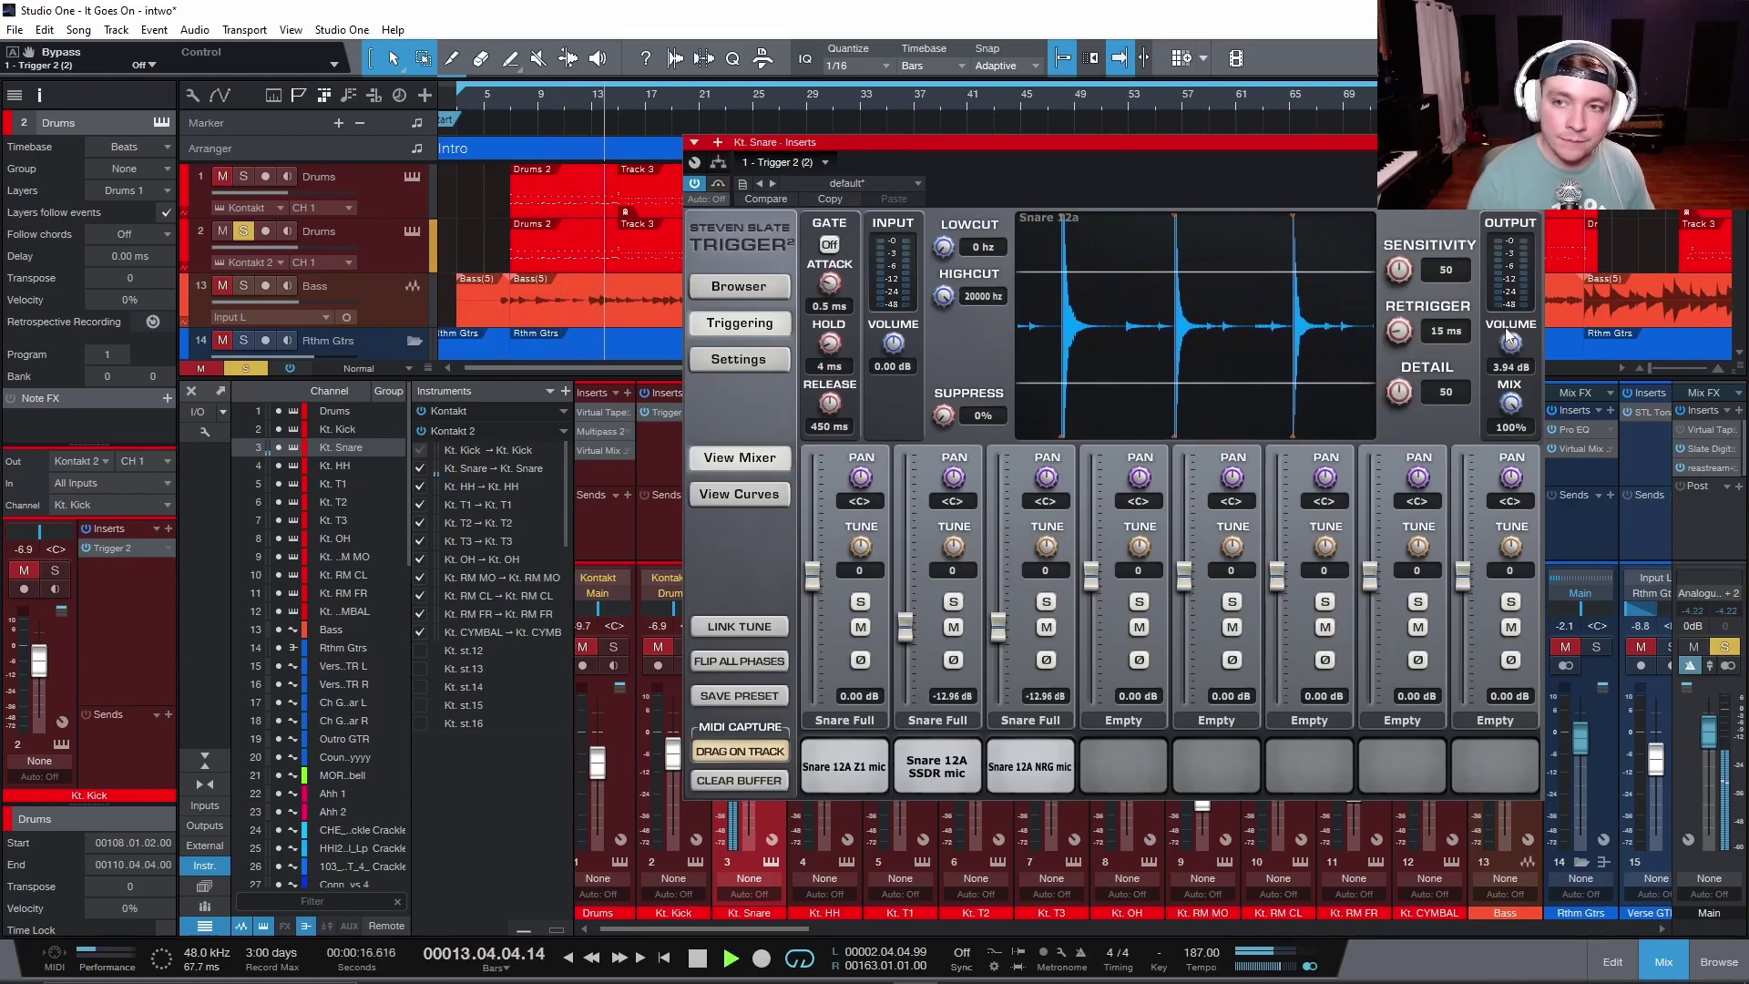
pyautogui.moveTo(1515, 343); pyautogui.dragTo(1514, 339)
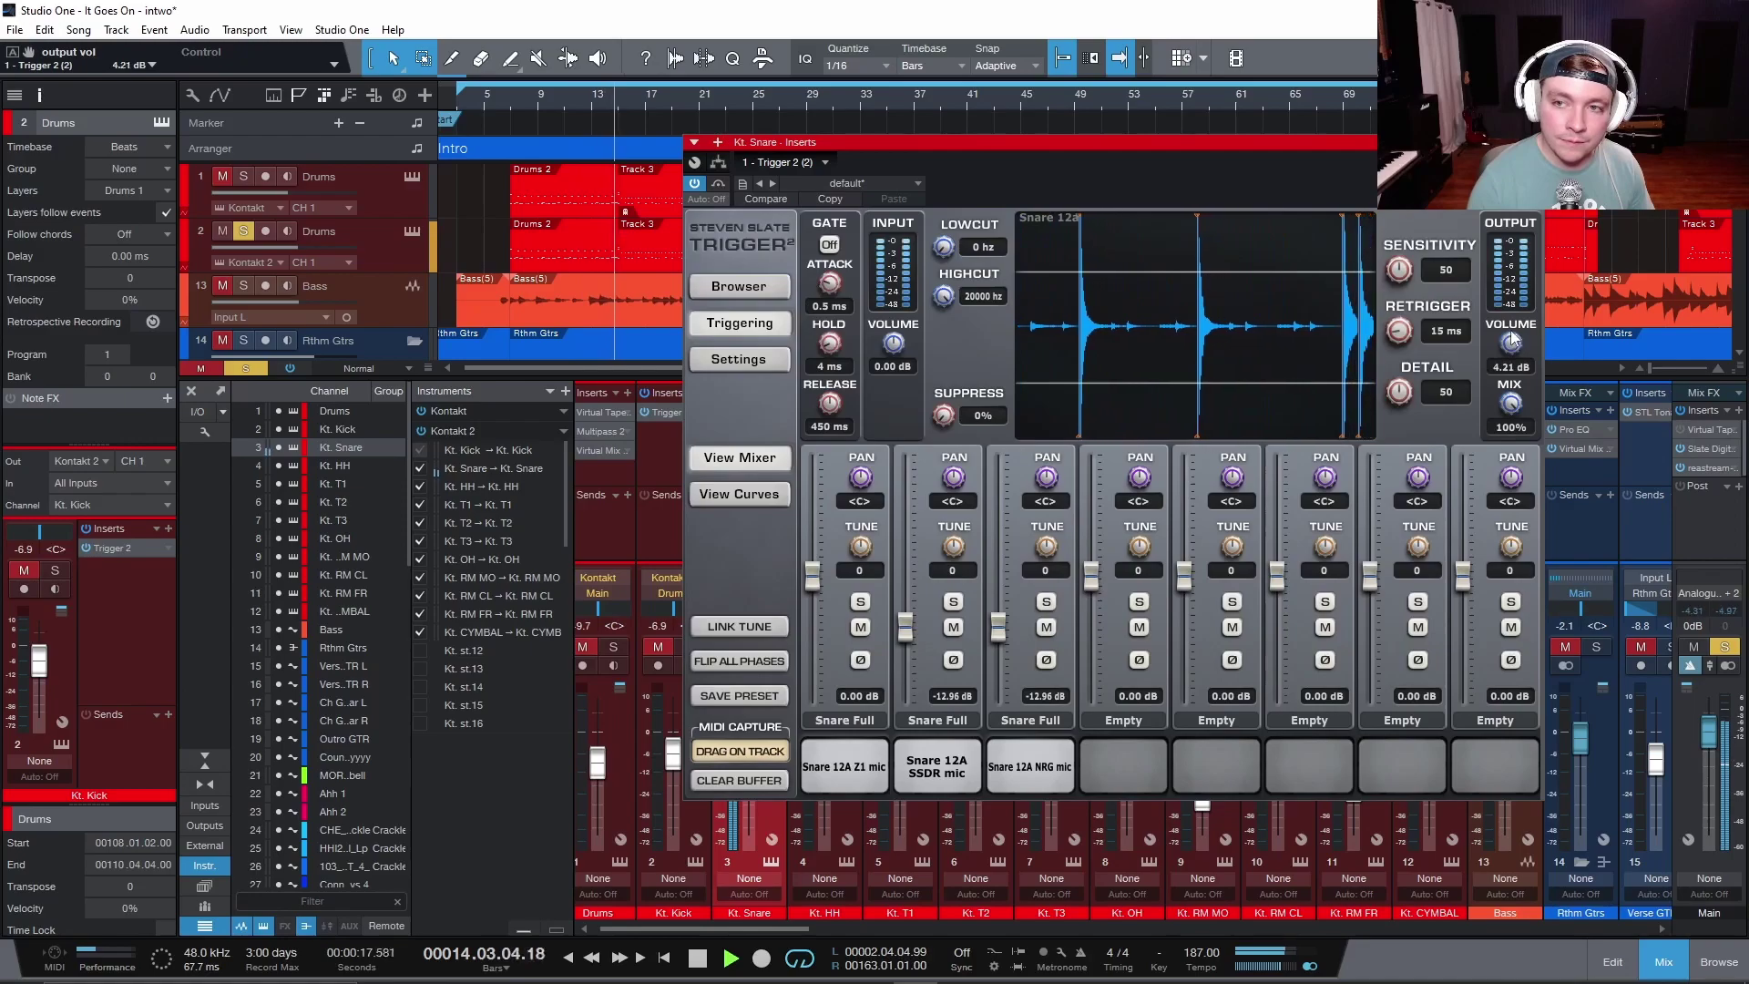
pyautogui.click(719, 184)
pyautogui.click(720, 184)
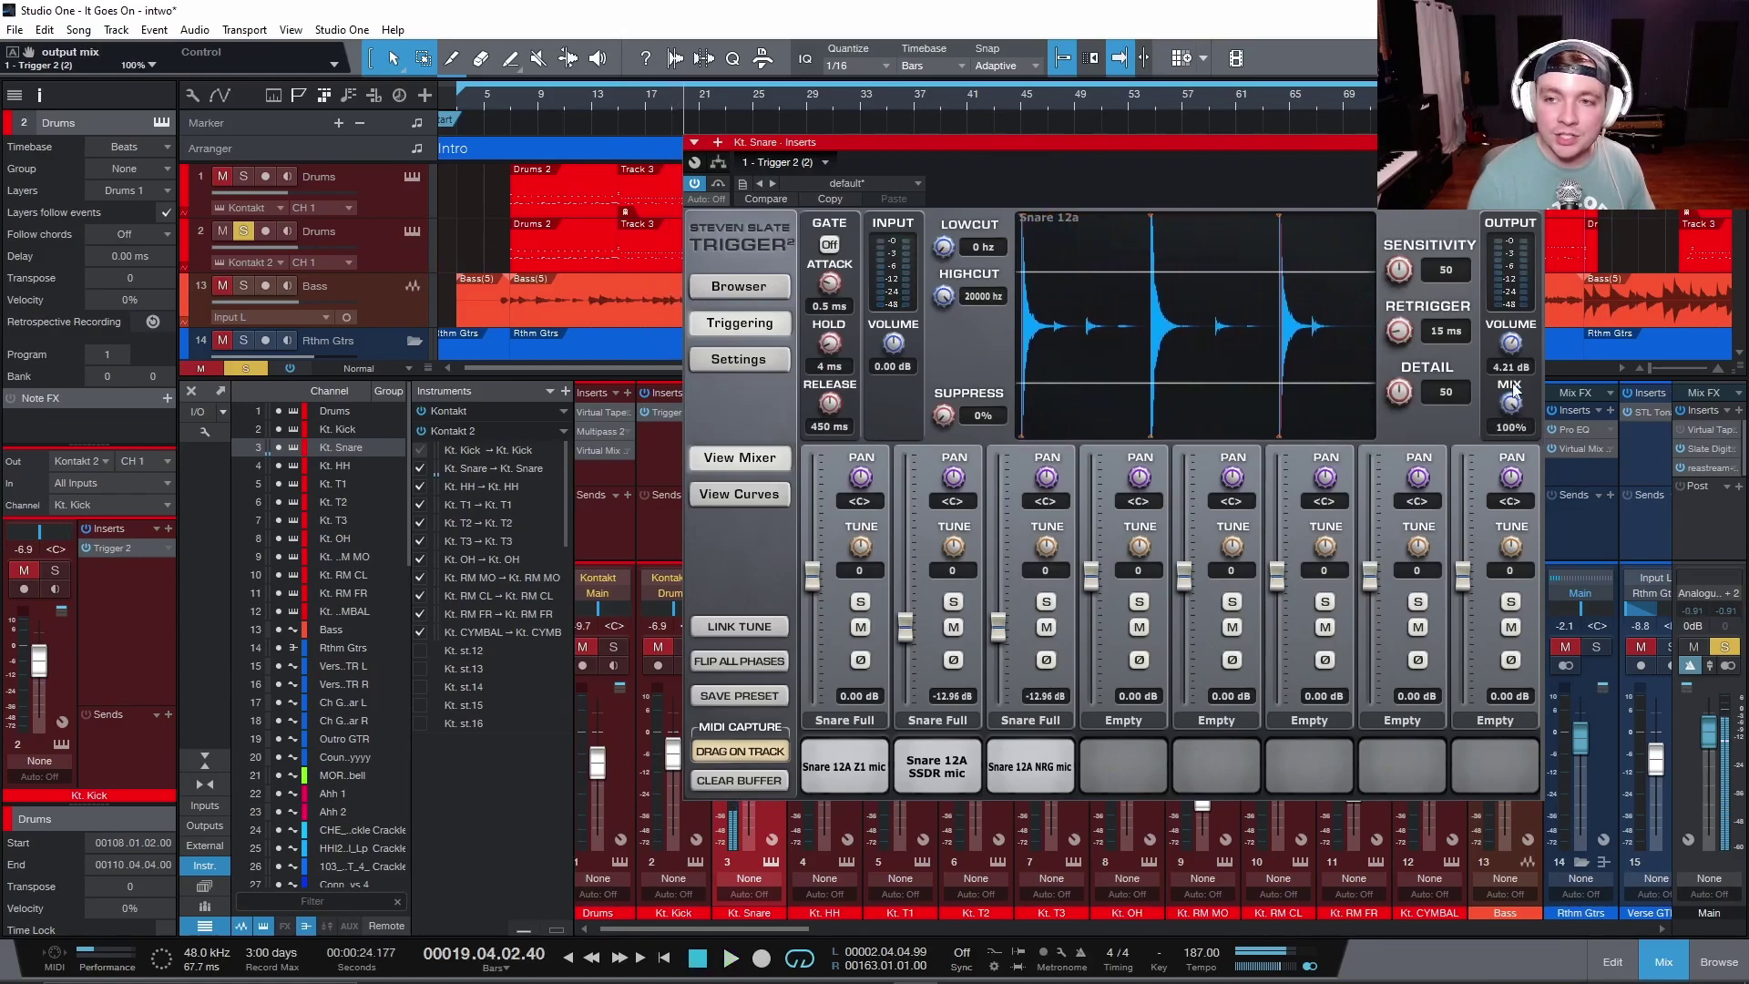
# Sweep the snare trigger's mix down to 0%, then blend it back up to 80% while replaying from bar 7.
pyautogui.moveTo(1512, 404); pyautogui.dragTo(1503, 641)
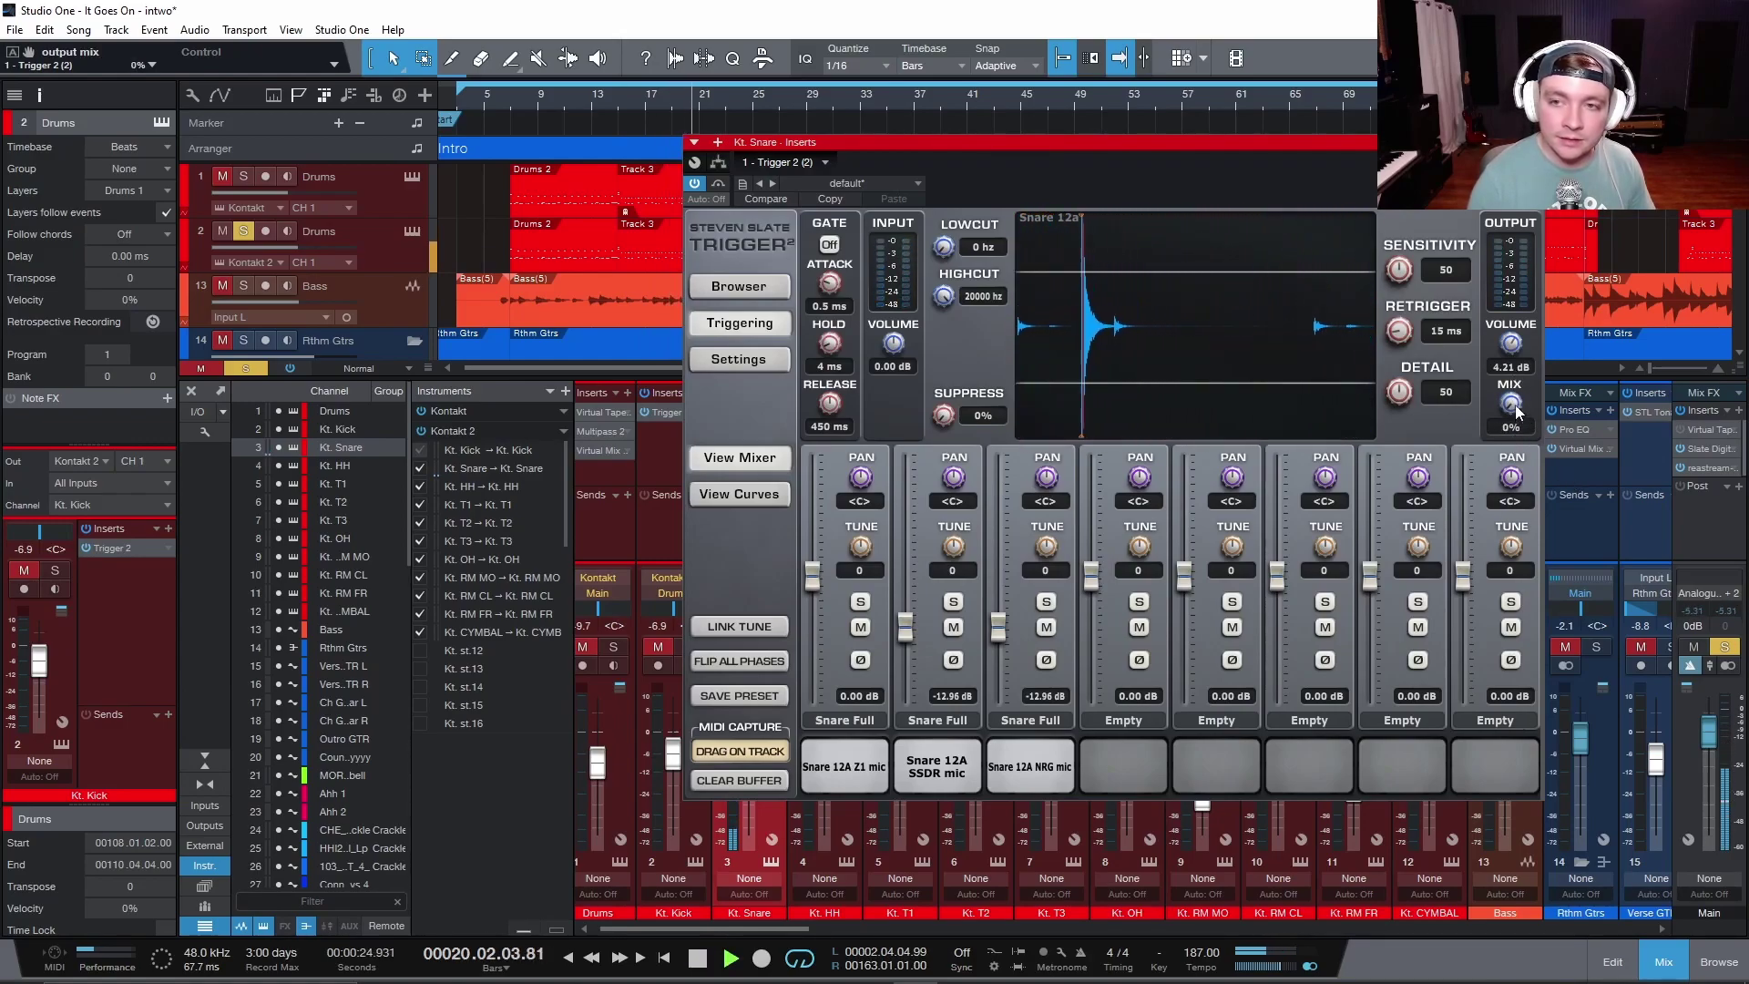
pyautogui.moveTo(1515, 385); pyautogui.dragTo(1524, 226)
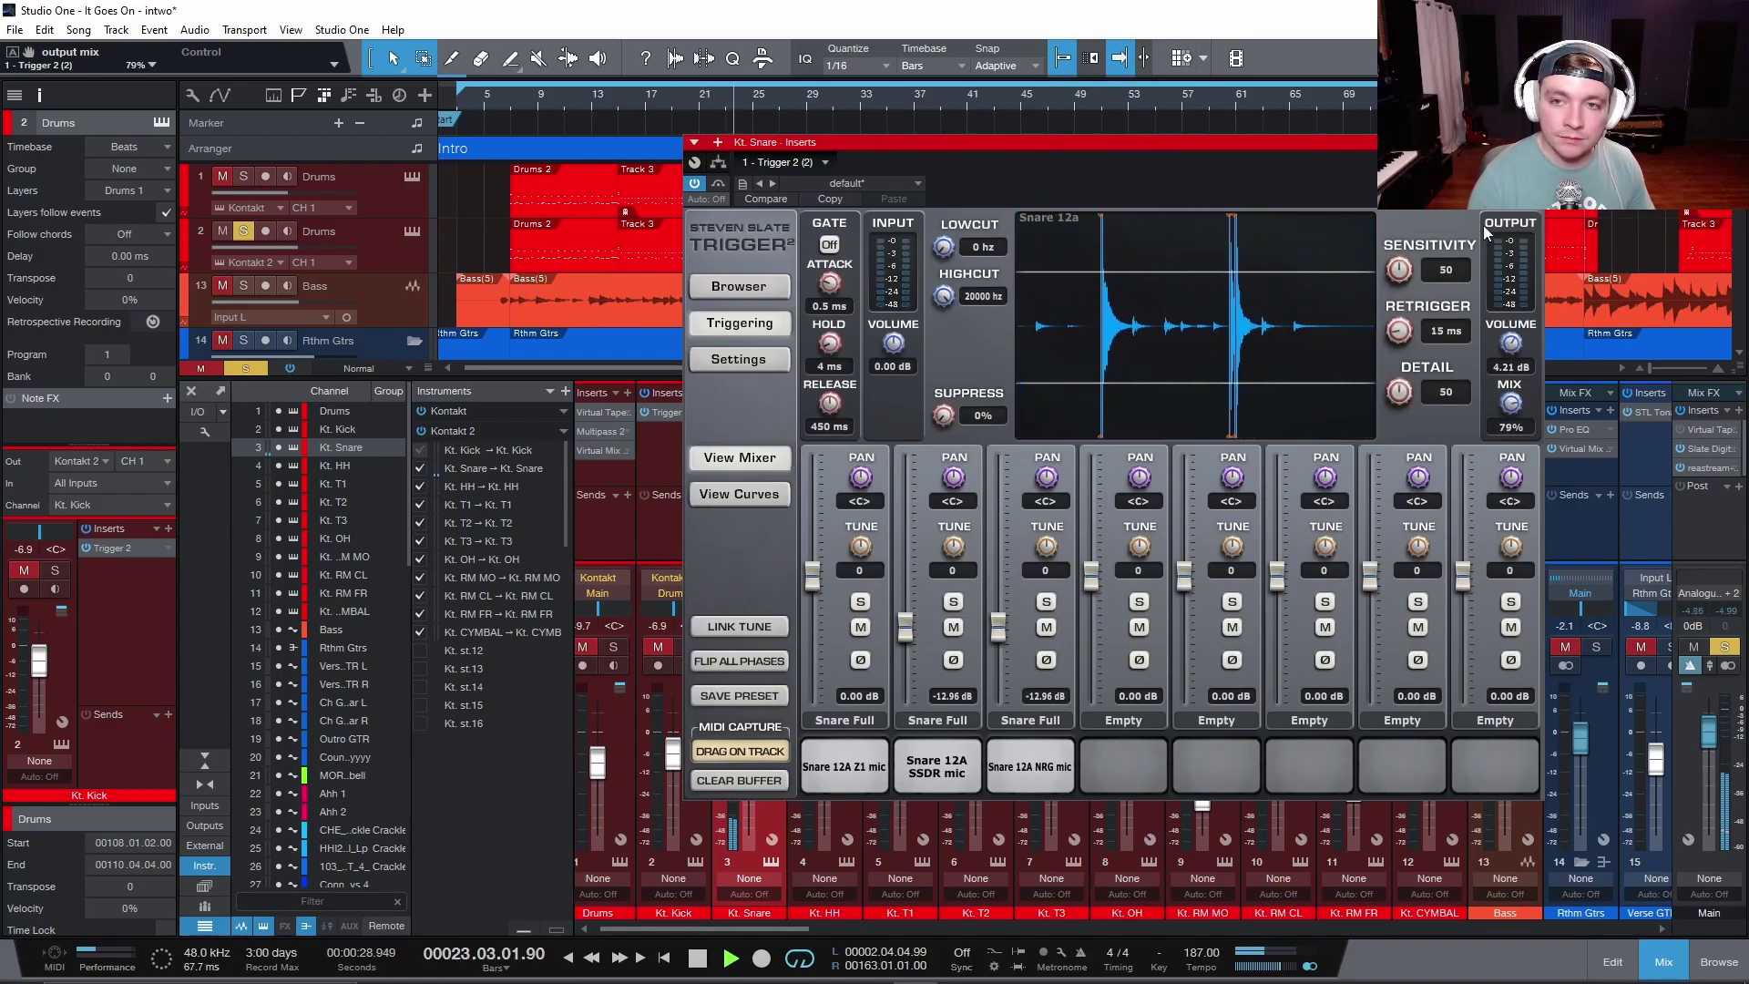
pyautogui.click(511, 94)
pyautogui.moveTo(1492, 401); pyautogui.dragTo(1533, 402)
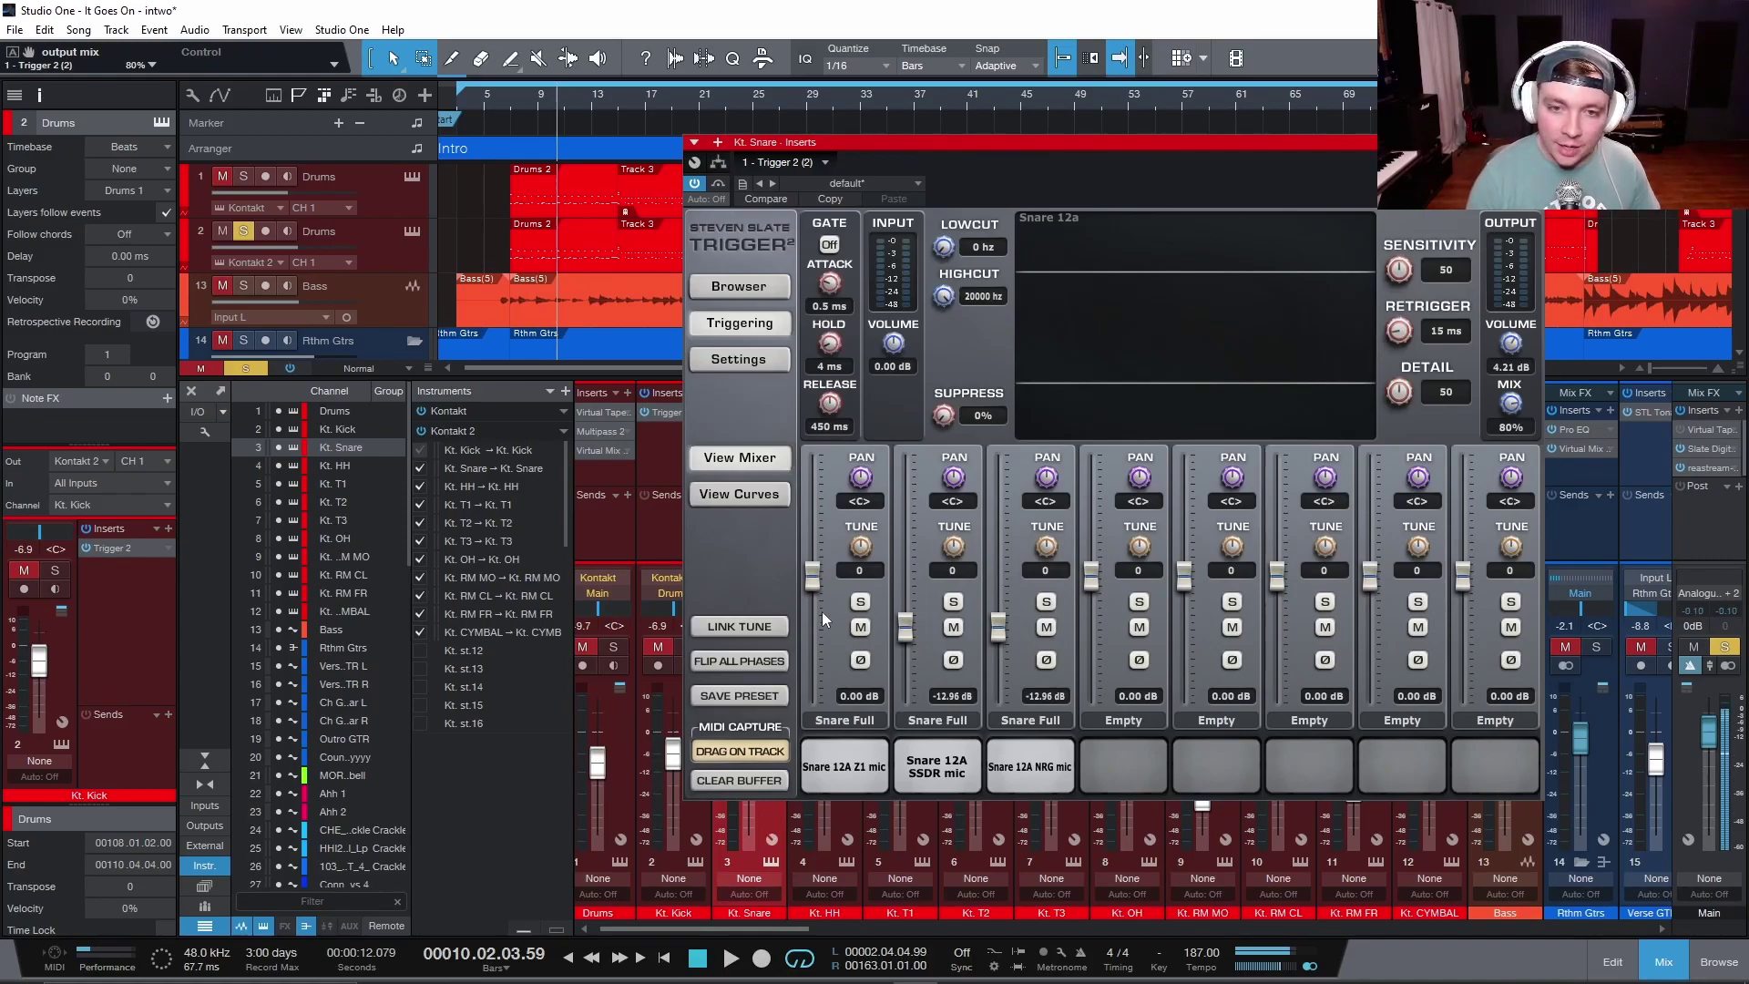
# Solo the Z1, SSDR and NRG snare mics in turn during playback from bar 7, then clear the solos.
pyautogui.click(860, 602)
pyautogui.click(505, 104)
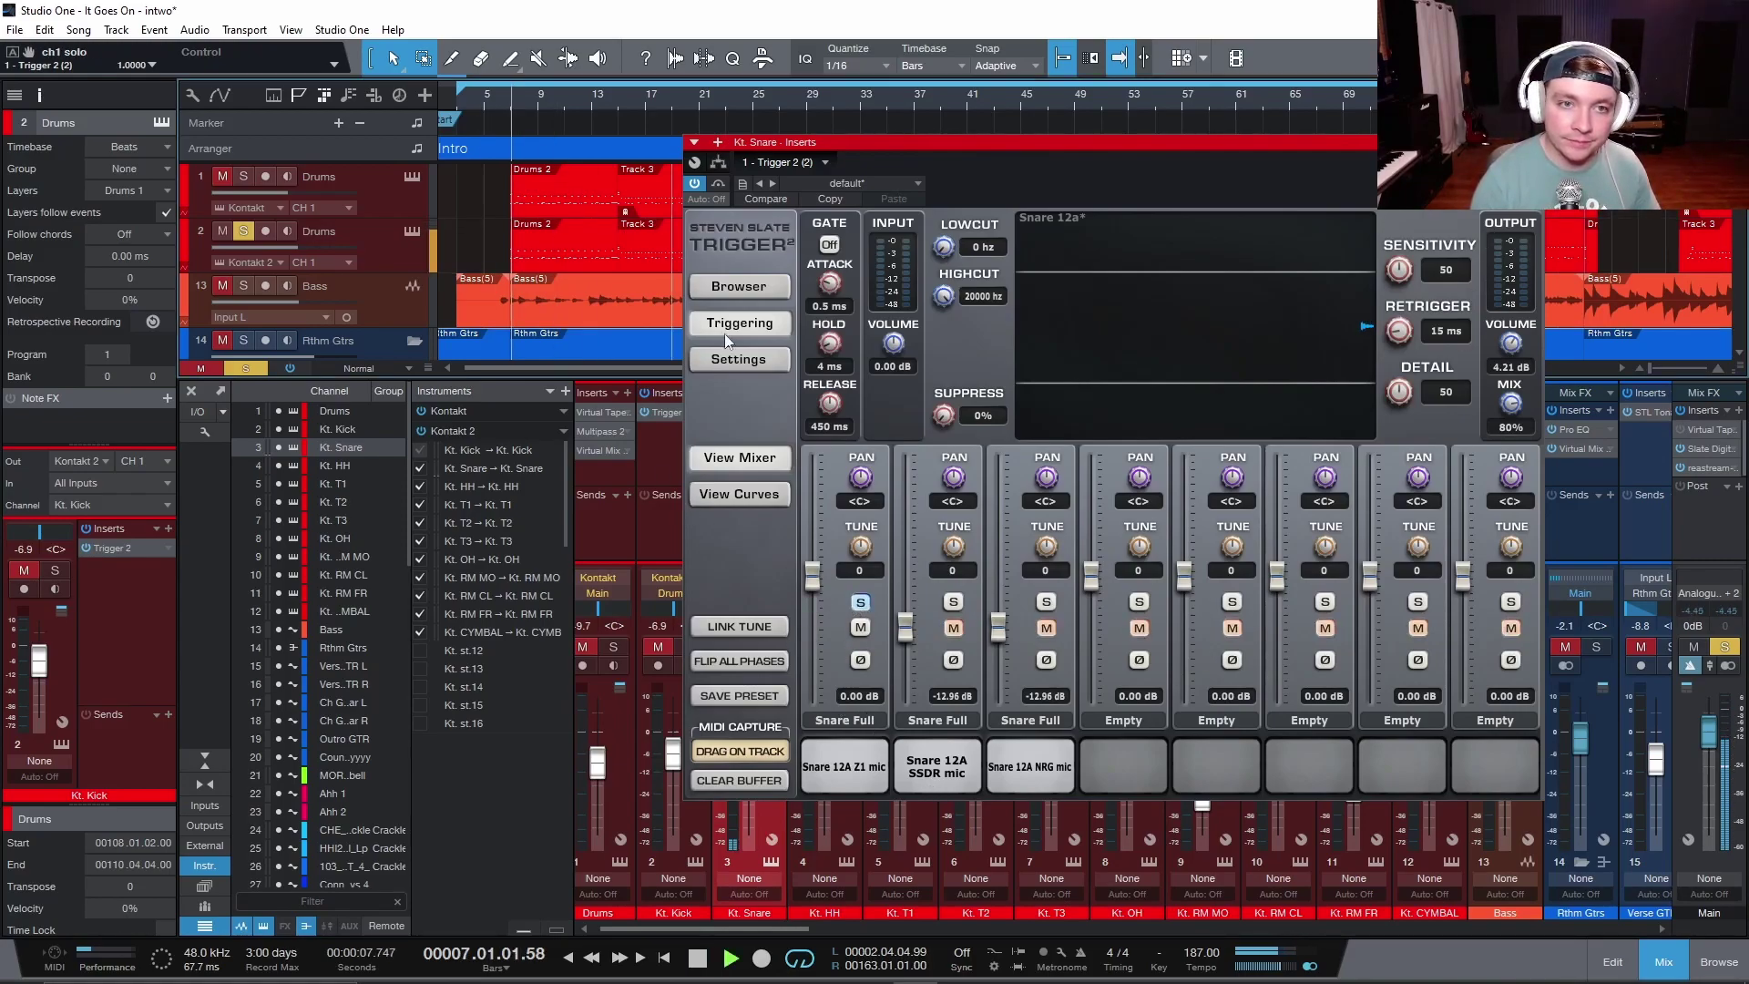
pyautogui.click(953, 602)
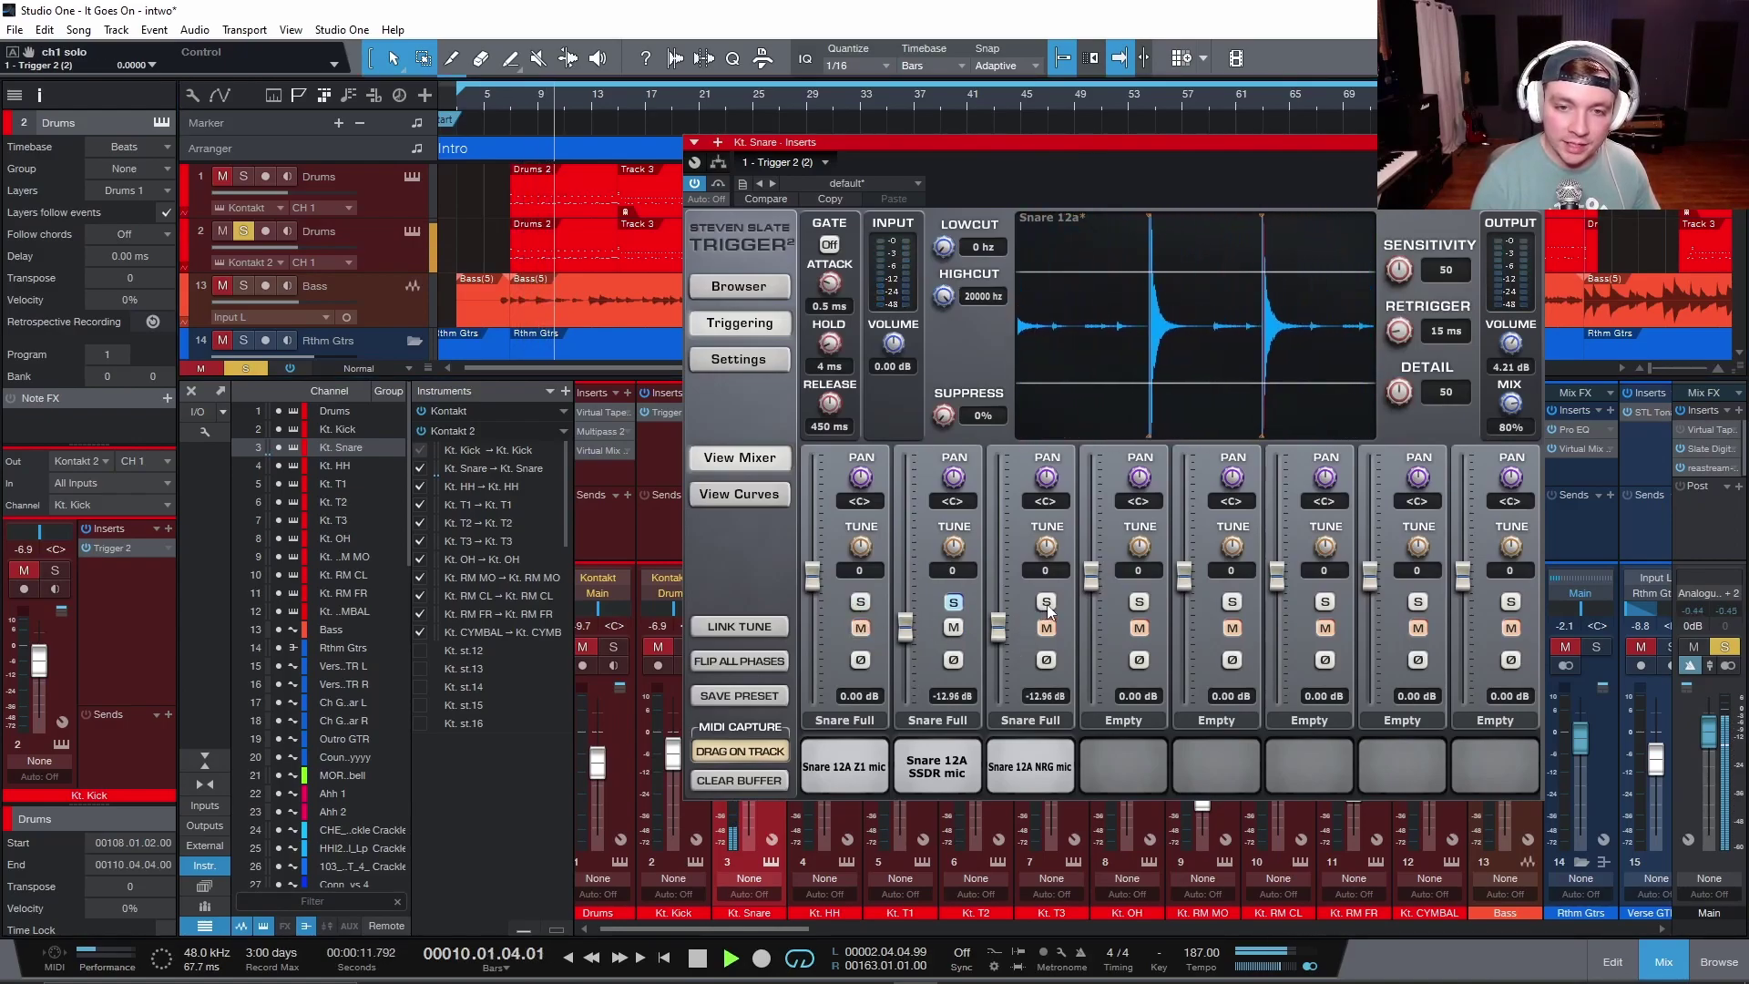
pyautogui.click(1046, 602)
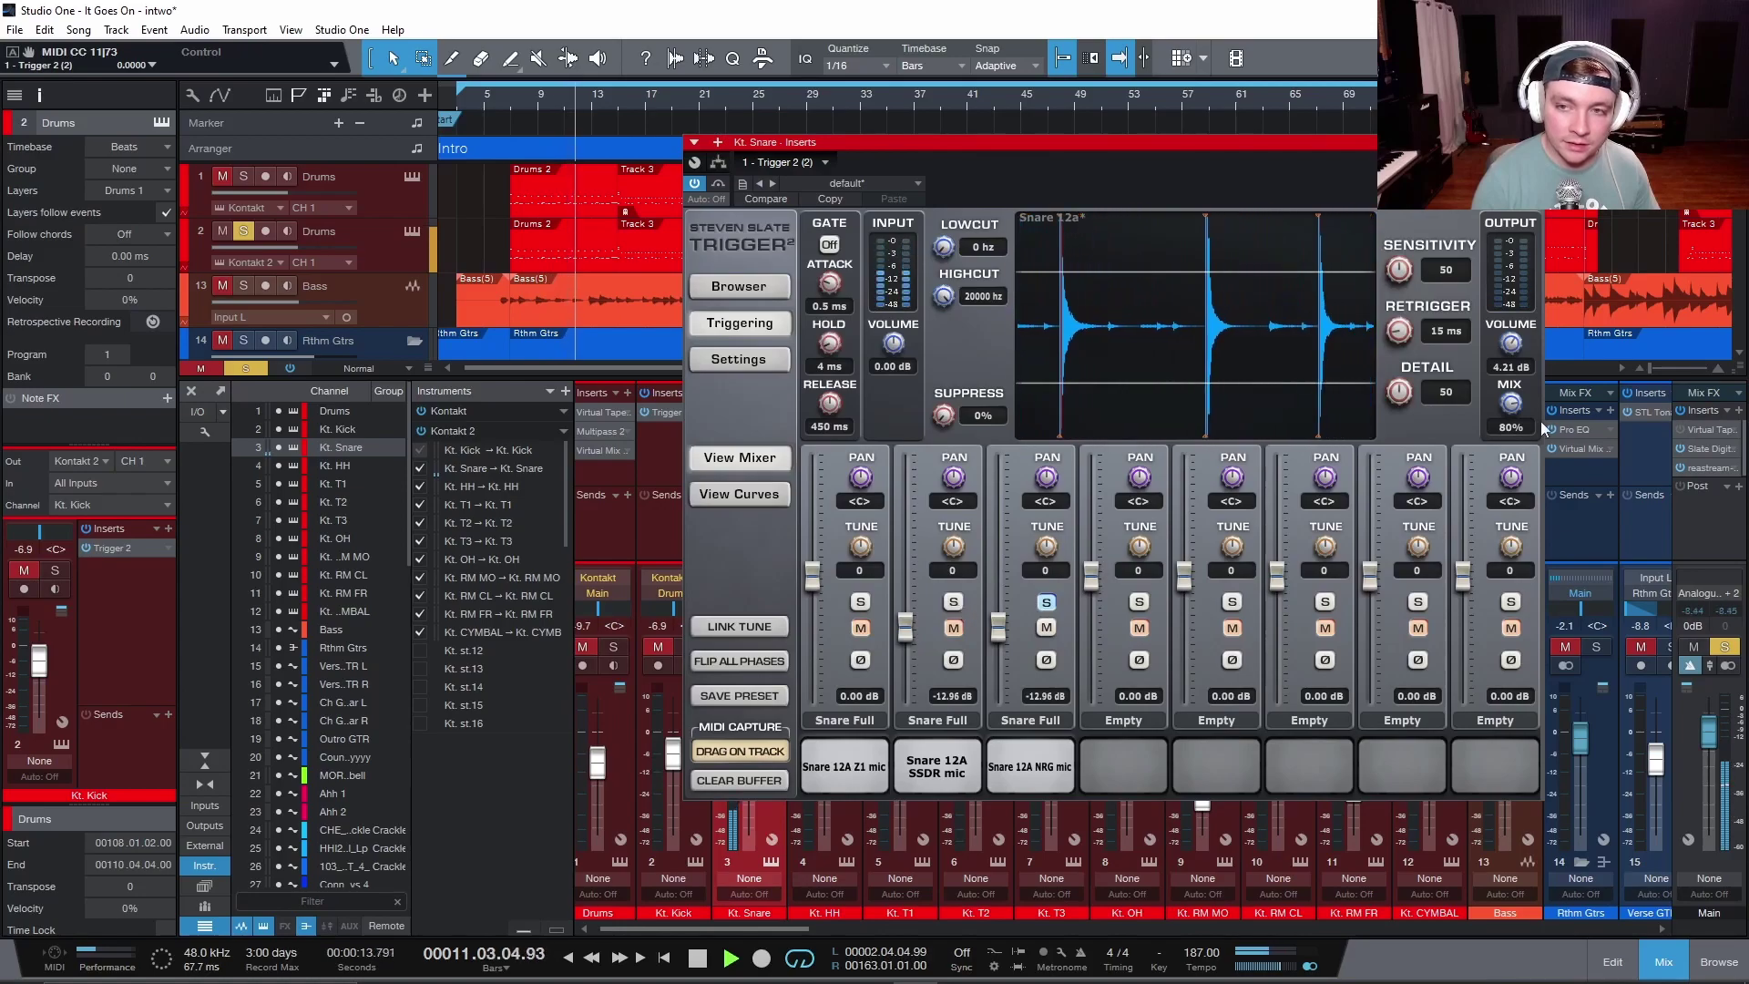
pyautogui.click(953, 603)
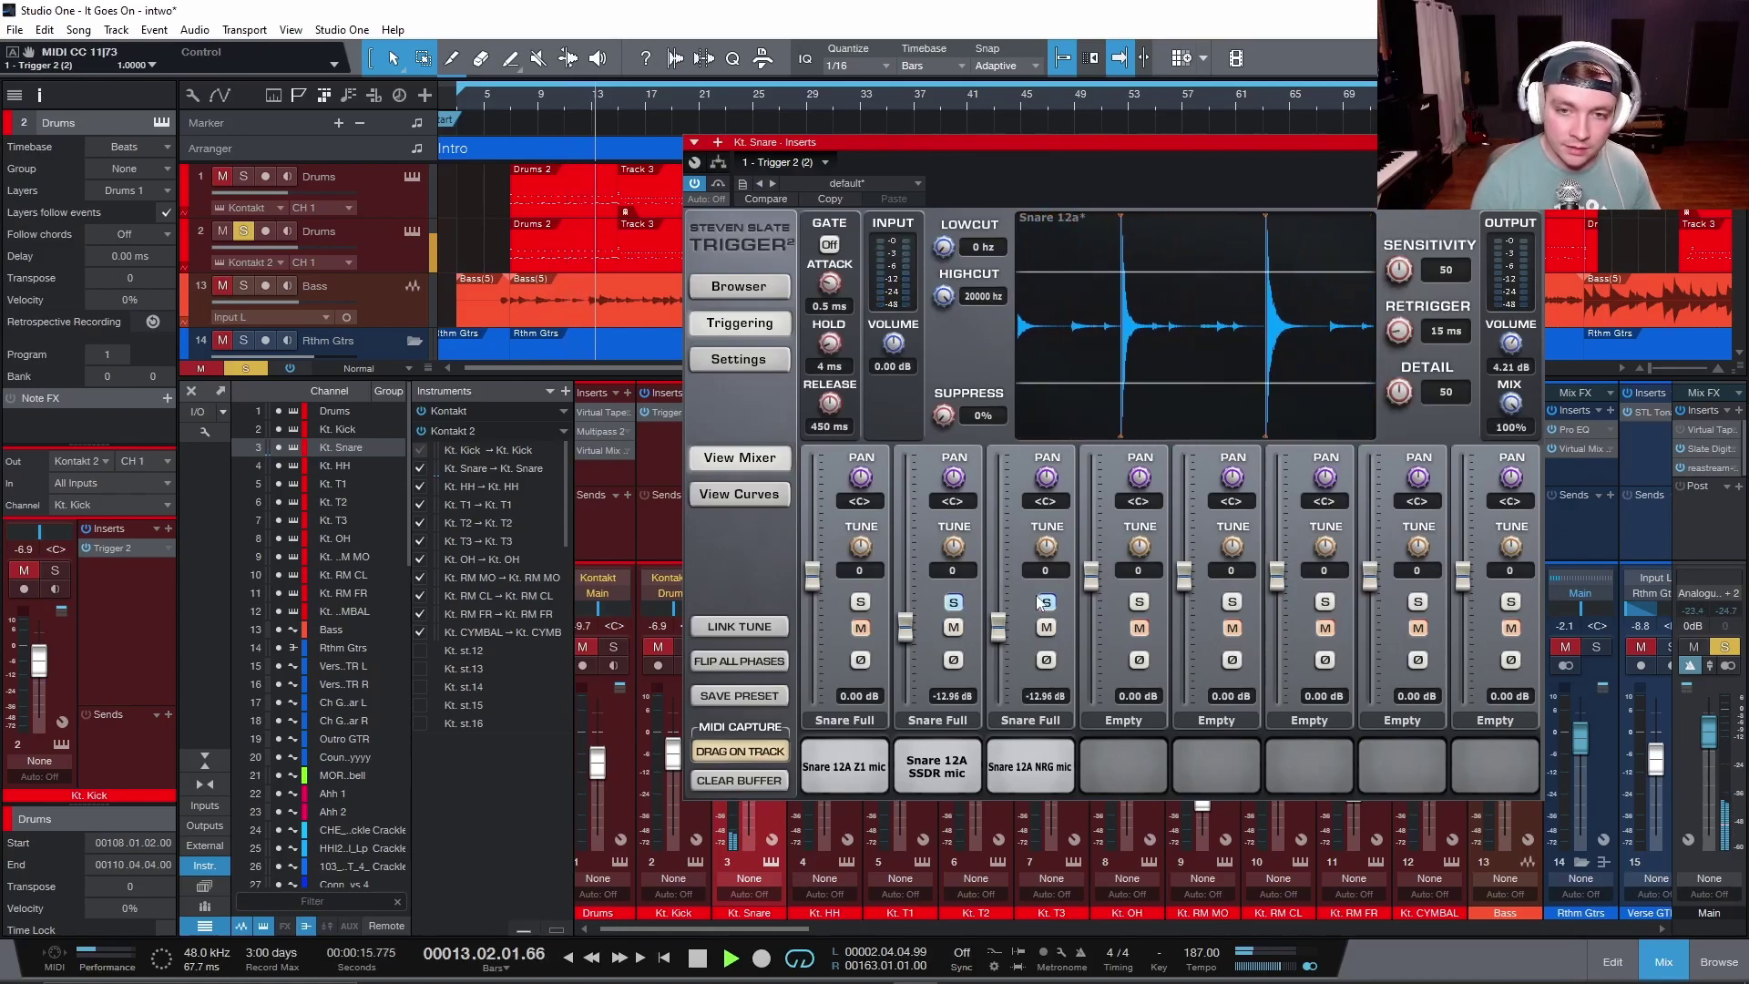
pyautogui.click(954, 602)
pyautogui.click(861, 602)
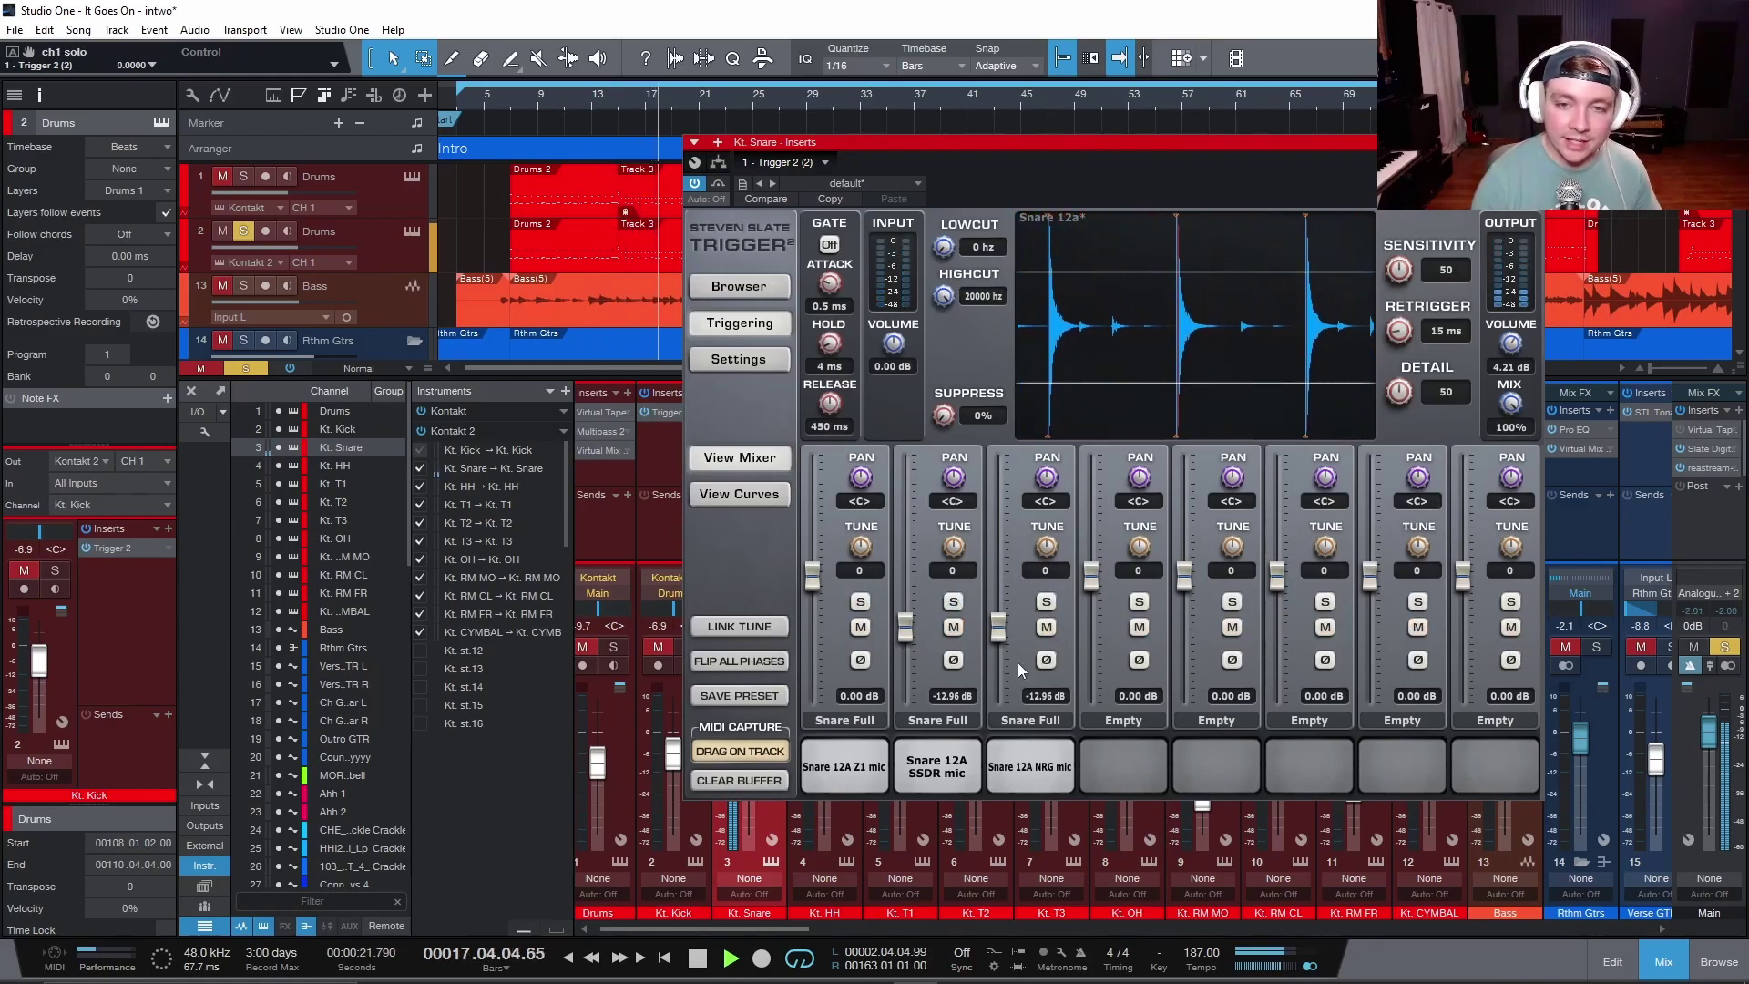
# Lower the SSDR snare mic to -18.99 dB and the NRG snare mic to -22.48 dB while the section plays.
pyautogui.moveTo(1002, 630); pyautogui.dragTo(998, 697)
pyautogui.moveTo(913, 628); pyautogui.dragTo(1018, 636)
pyautogui.click(625, 95)
pyautogui.moveTo(918, 640); pyautogui.dragTo(1018, 645)
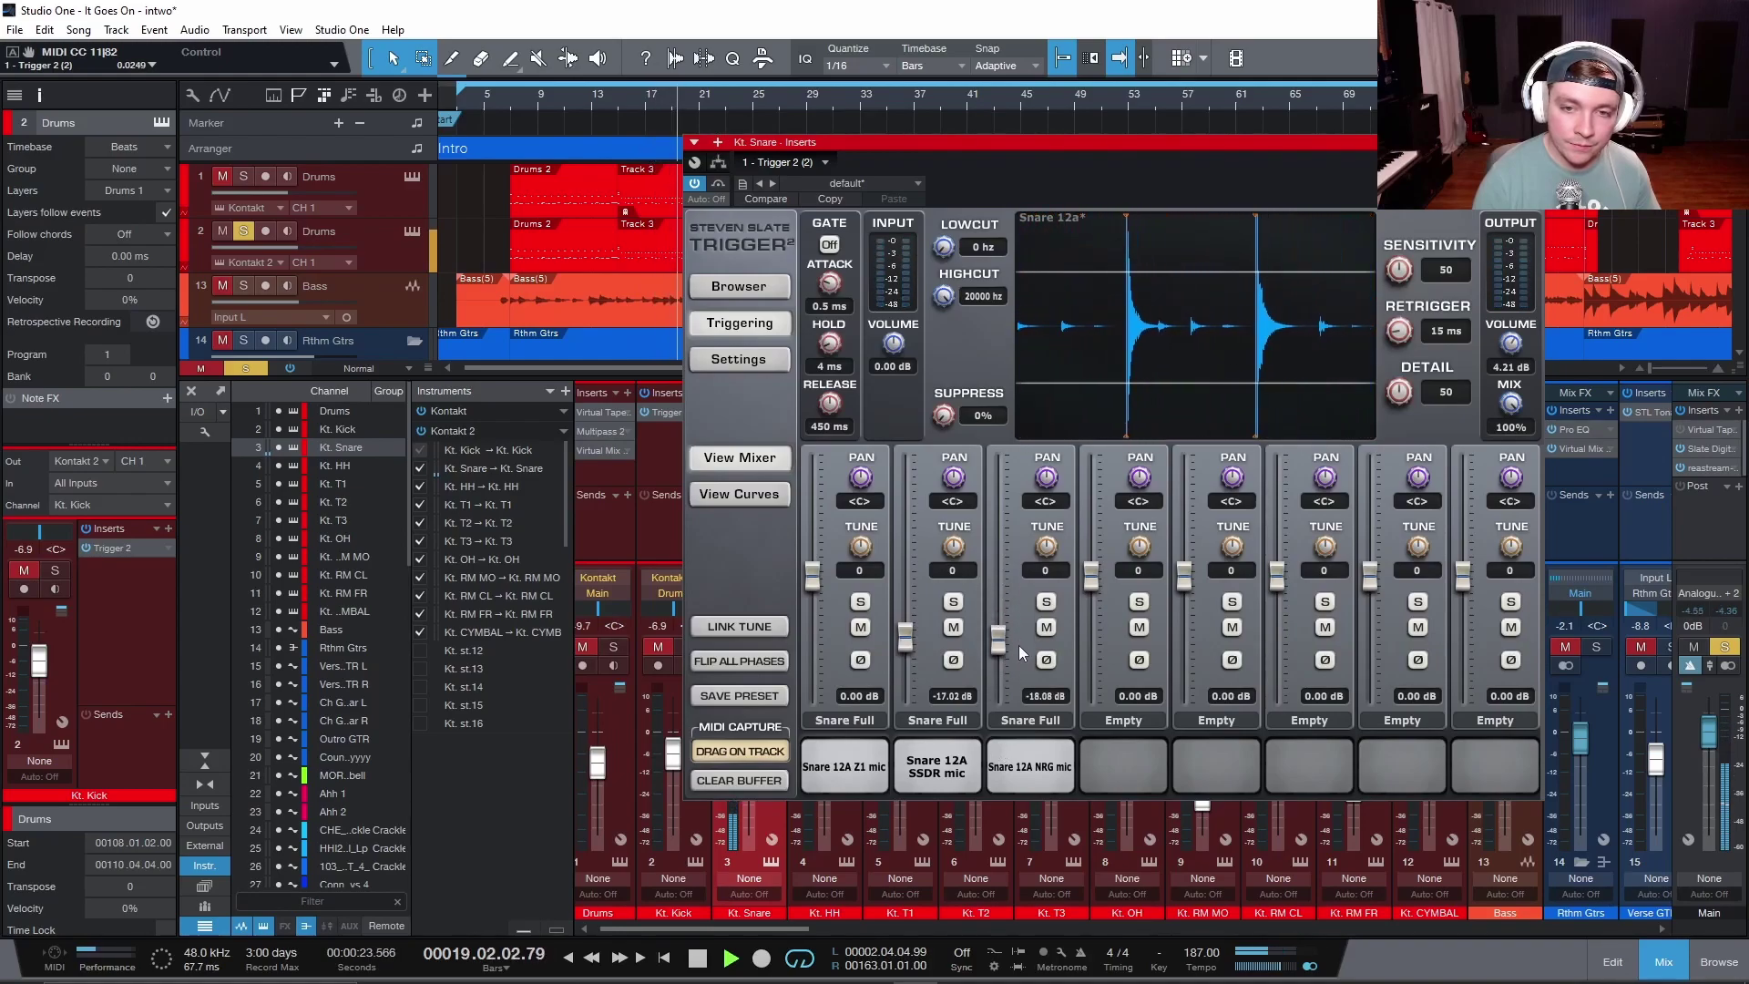
pyautogui.moveTo(905, 635); pyautogui.dragTo(910, 649)
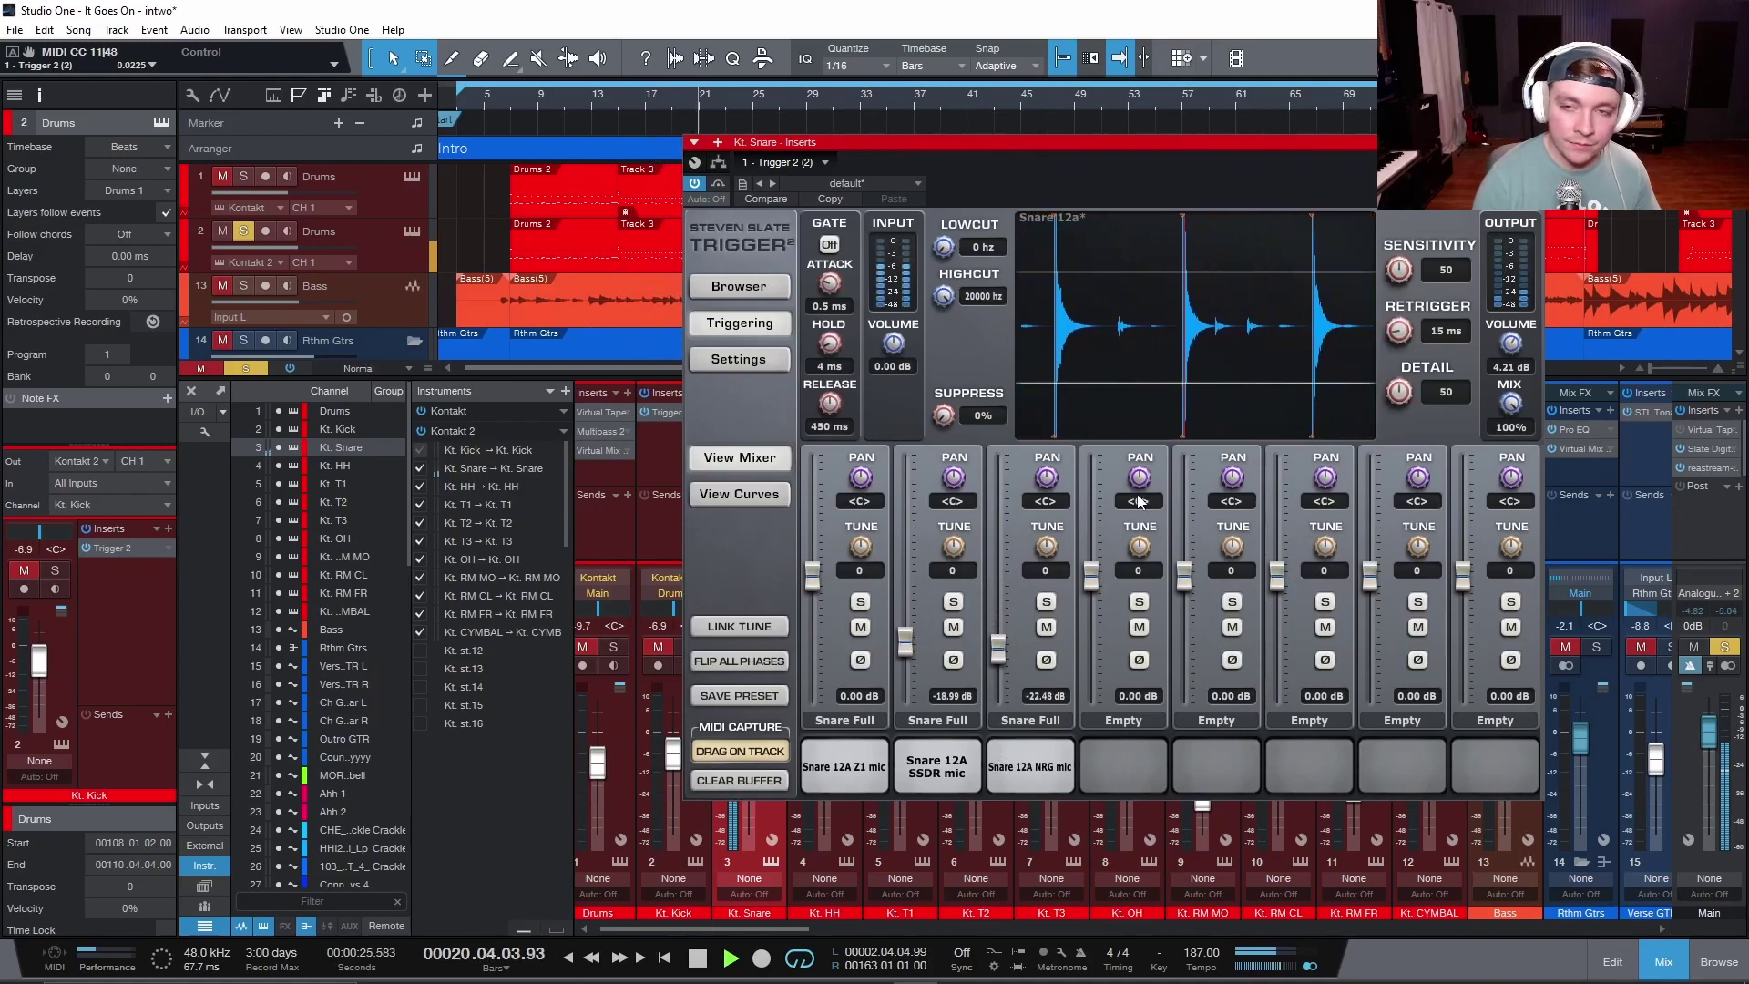
# Set the snare trigger's mix to 82%, replay from bar 7, then close the plug-in window and stop playback.
pyautogui.moveTo(1510, 402); pyautogui.dragTo(1528, 442)
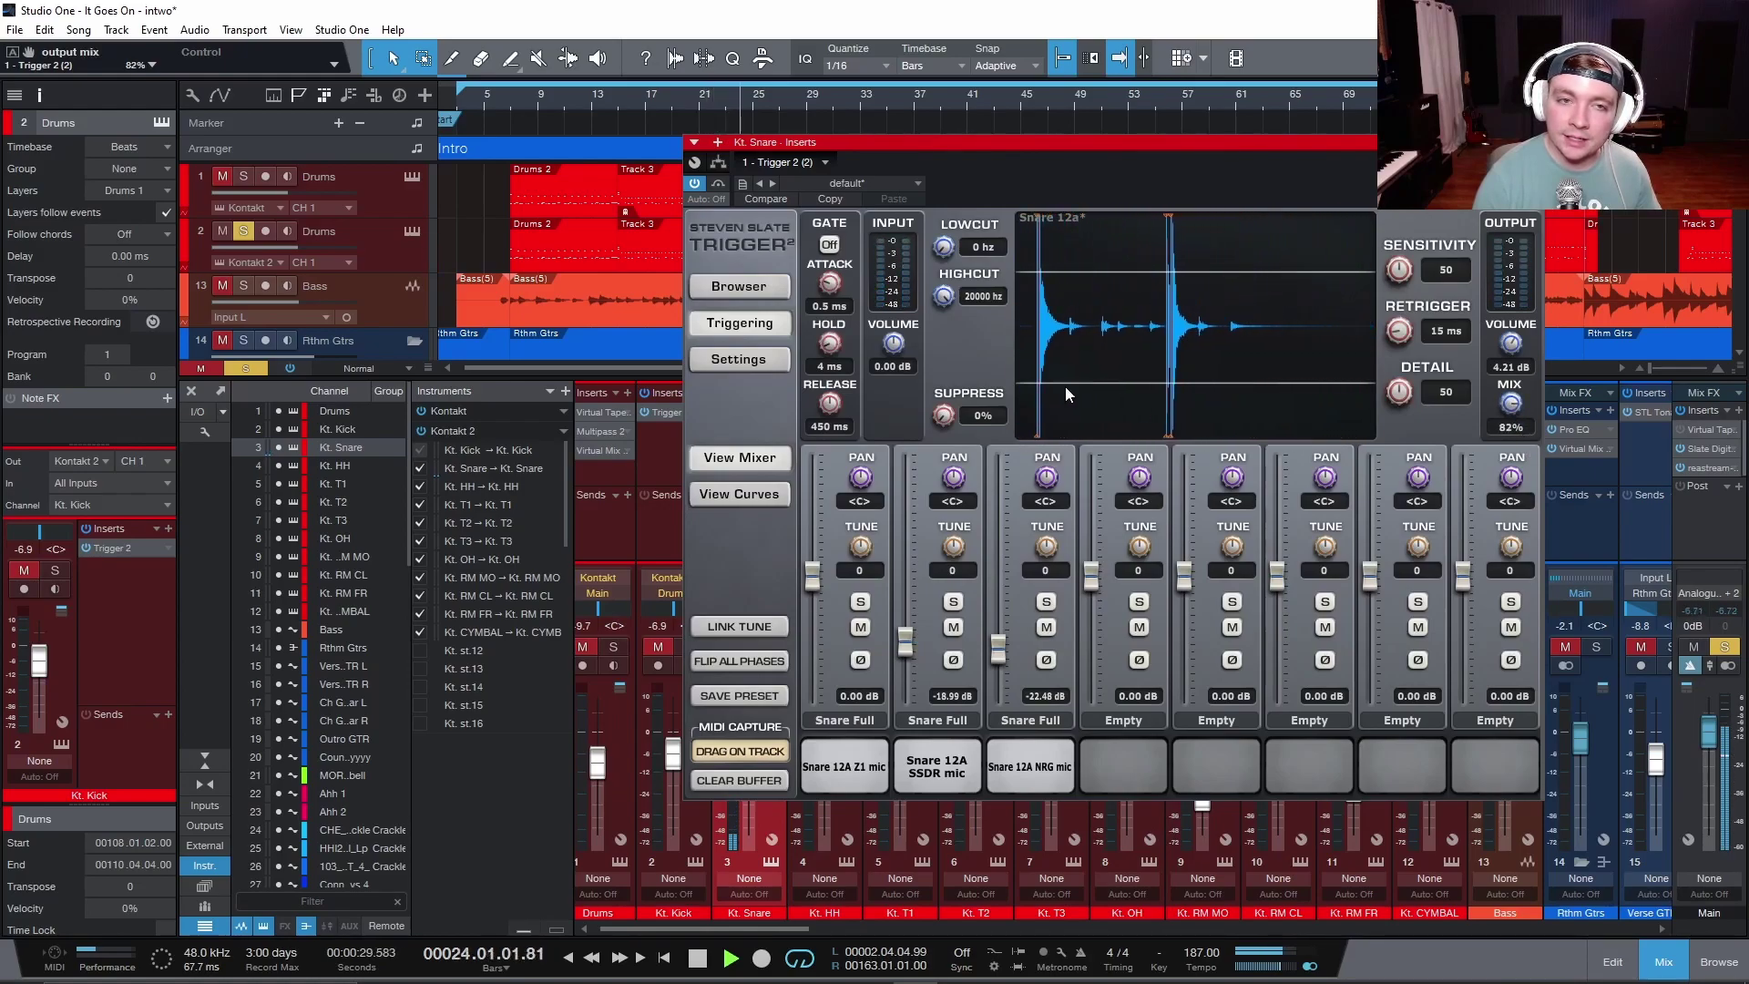
pyautogui.click(511, 106)
pyautogui.press('space')
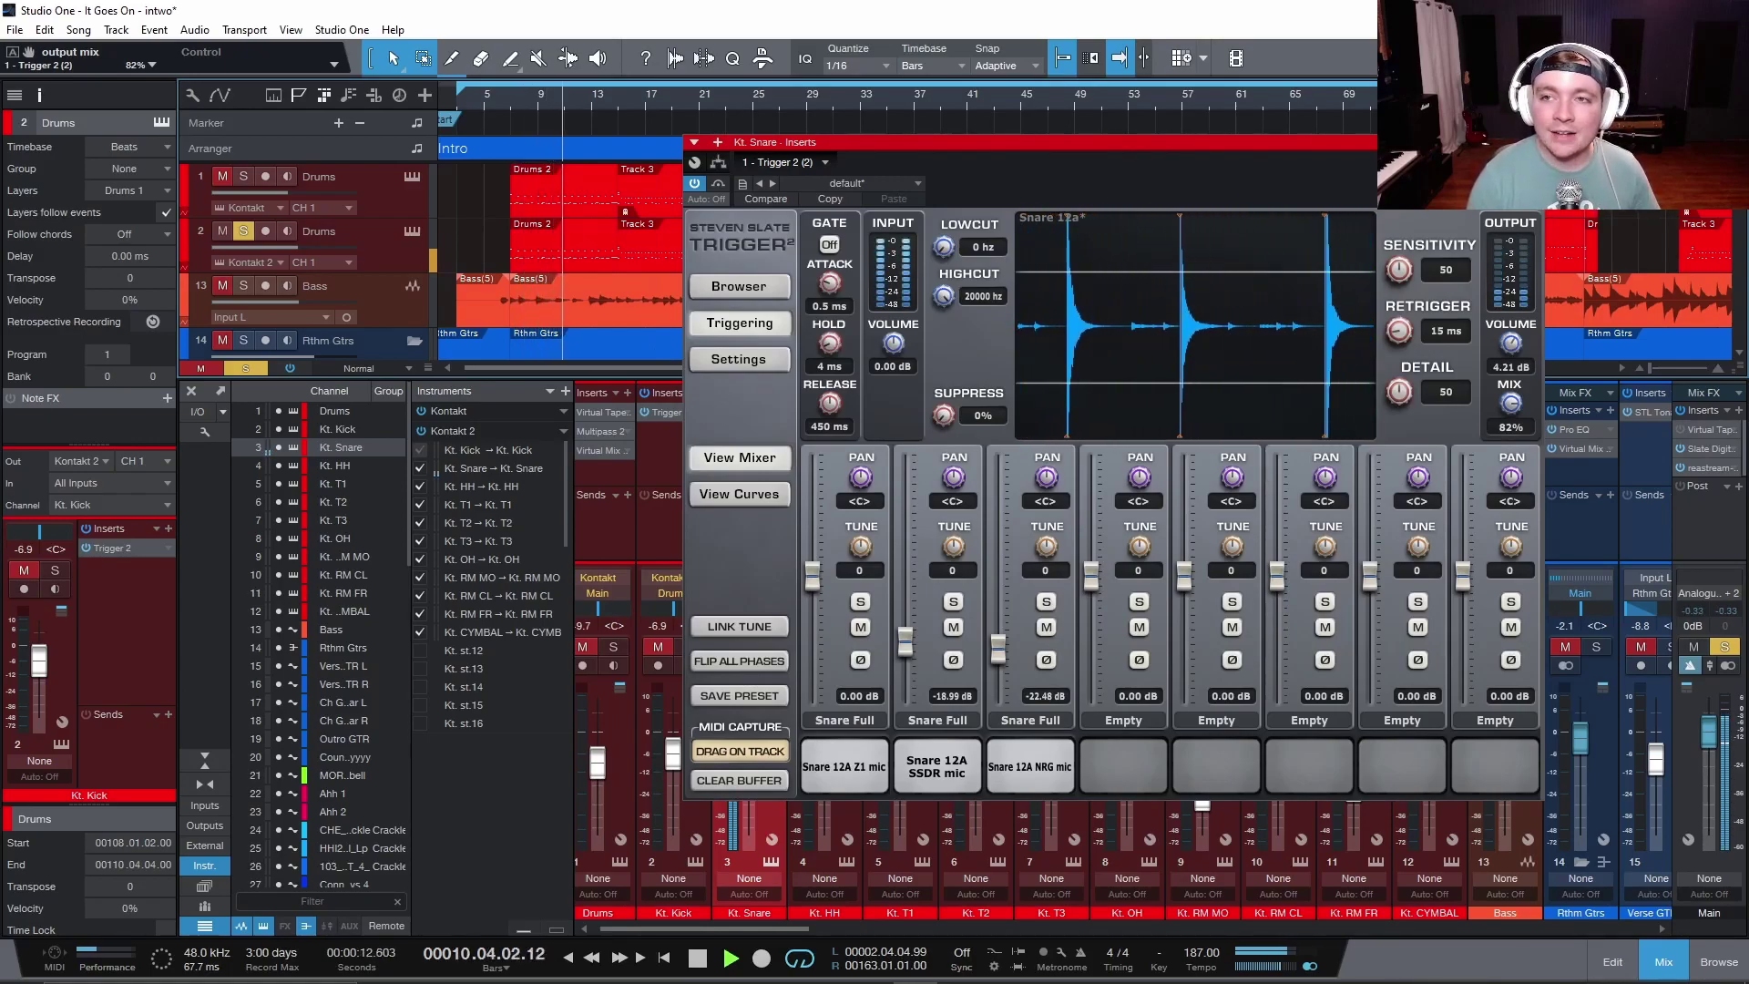
pyautogui.press('Escape')
pyautogui.press('space')
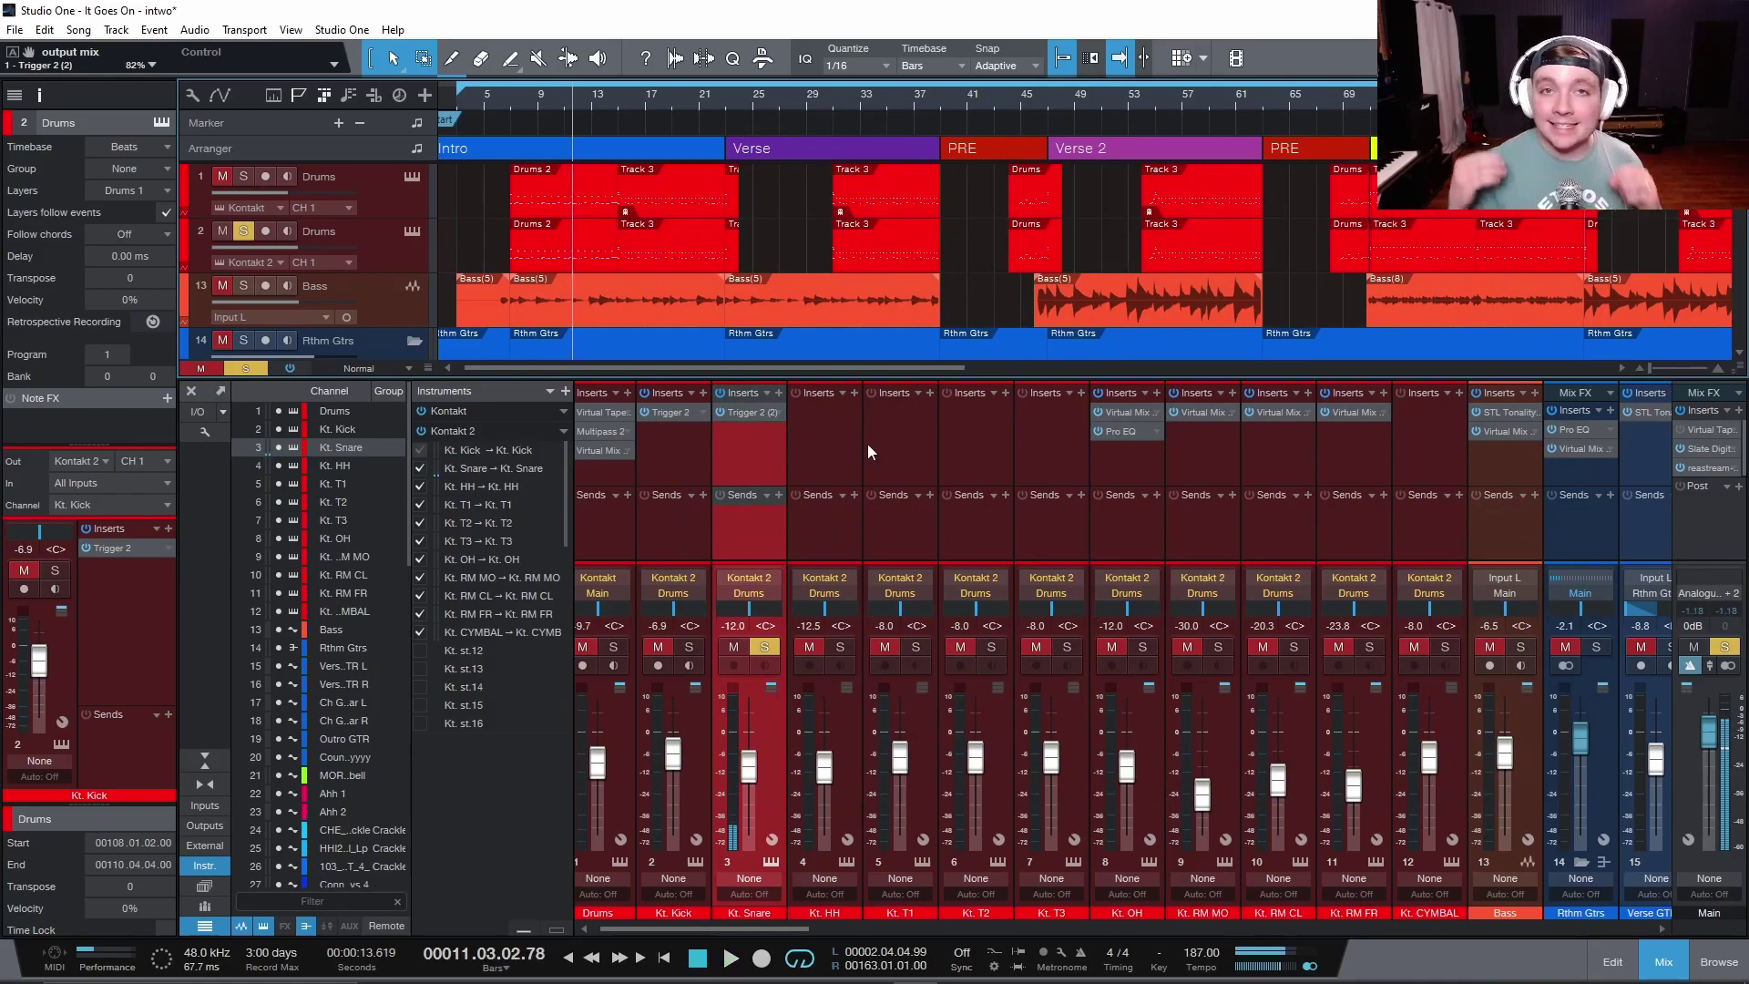
# Solo the kick, hi-hat, tom, overhead, room and cymbal channels alongside the snare, and select the kick and snare channels together.
pyautogui.click(689, 646)
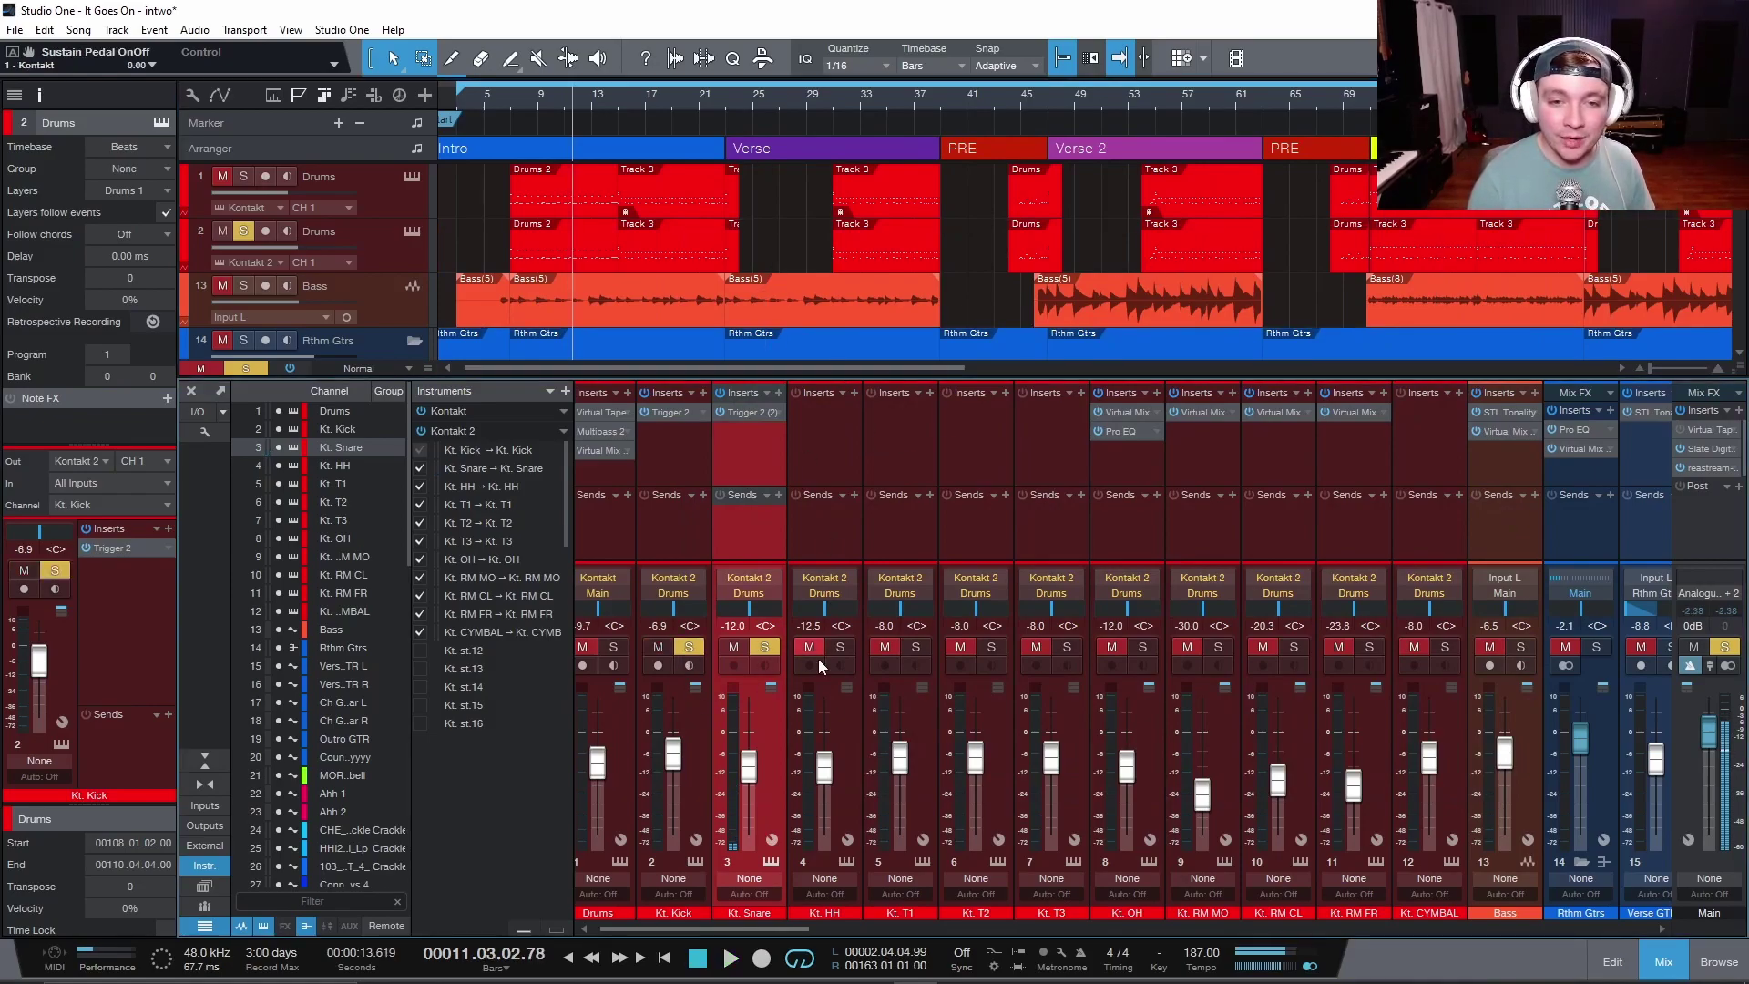
pyautogui.moveTo(847, 652); pyautogui.dragTo(1227, 661)
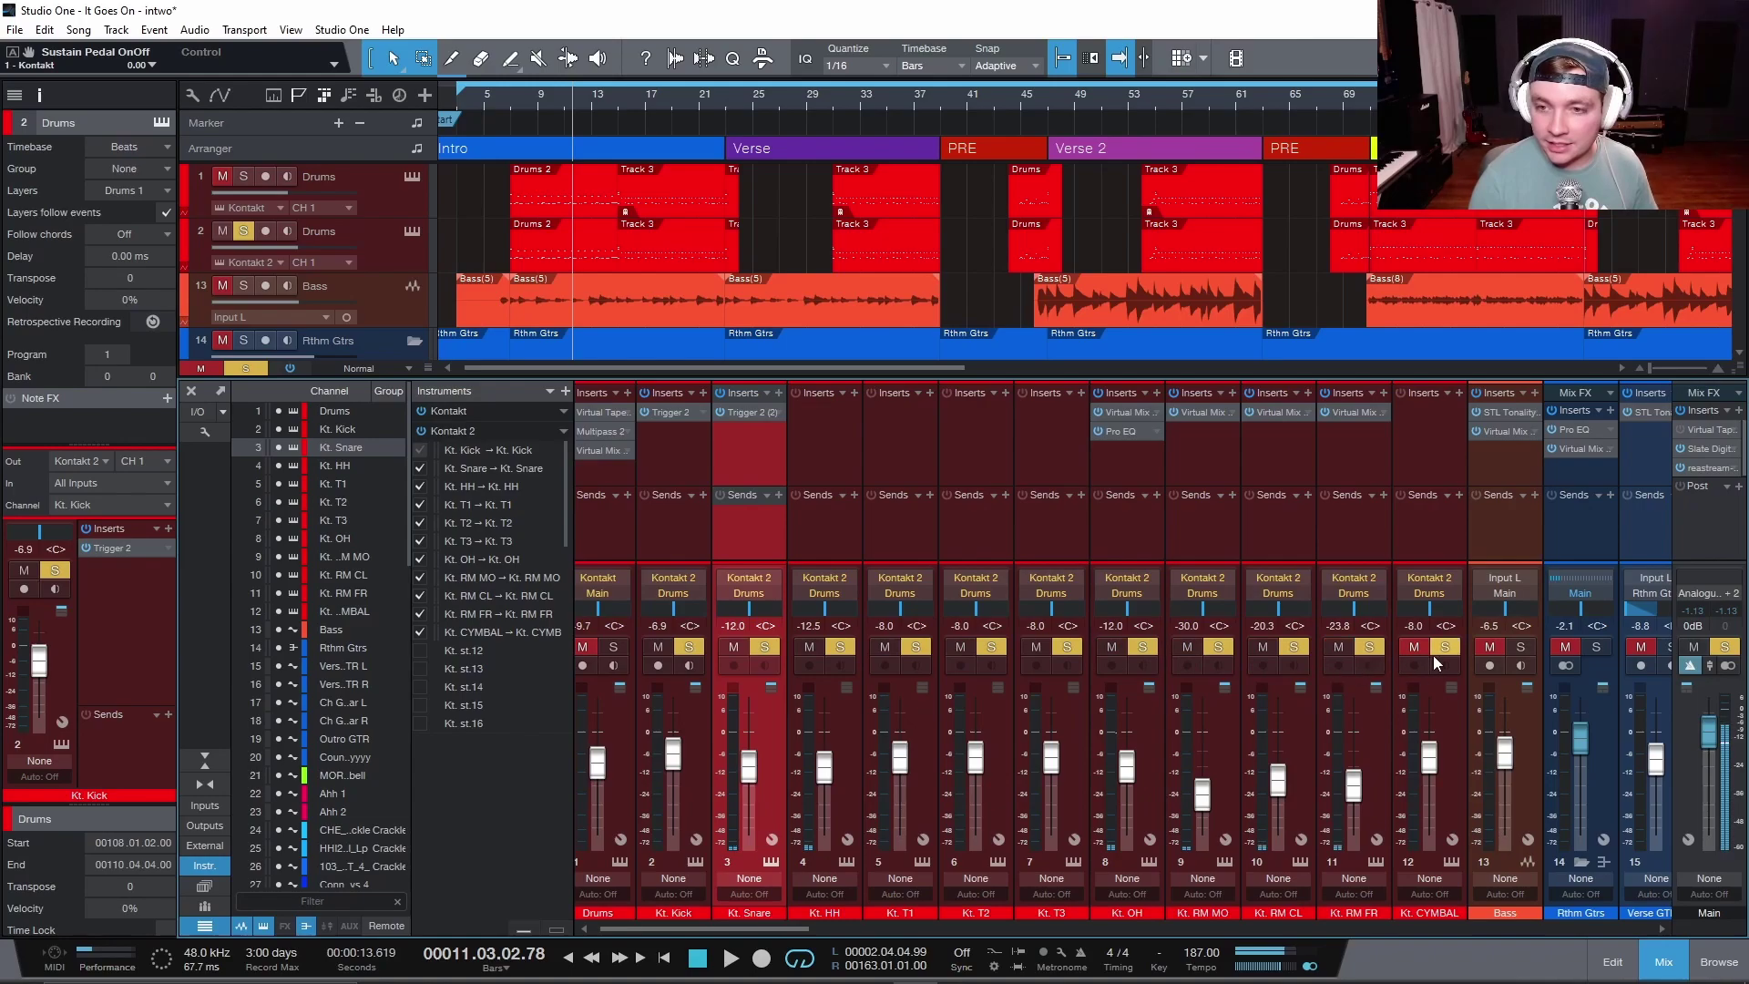
pyautogui.click(698, 747)
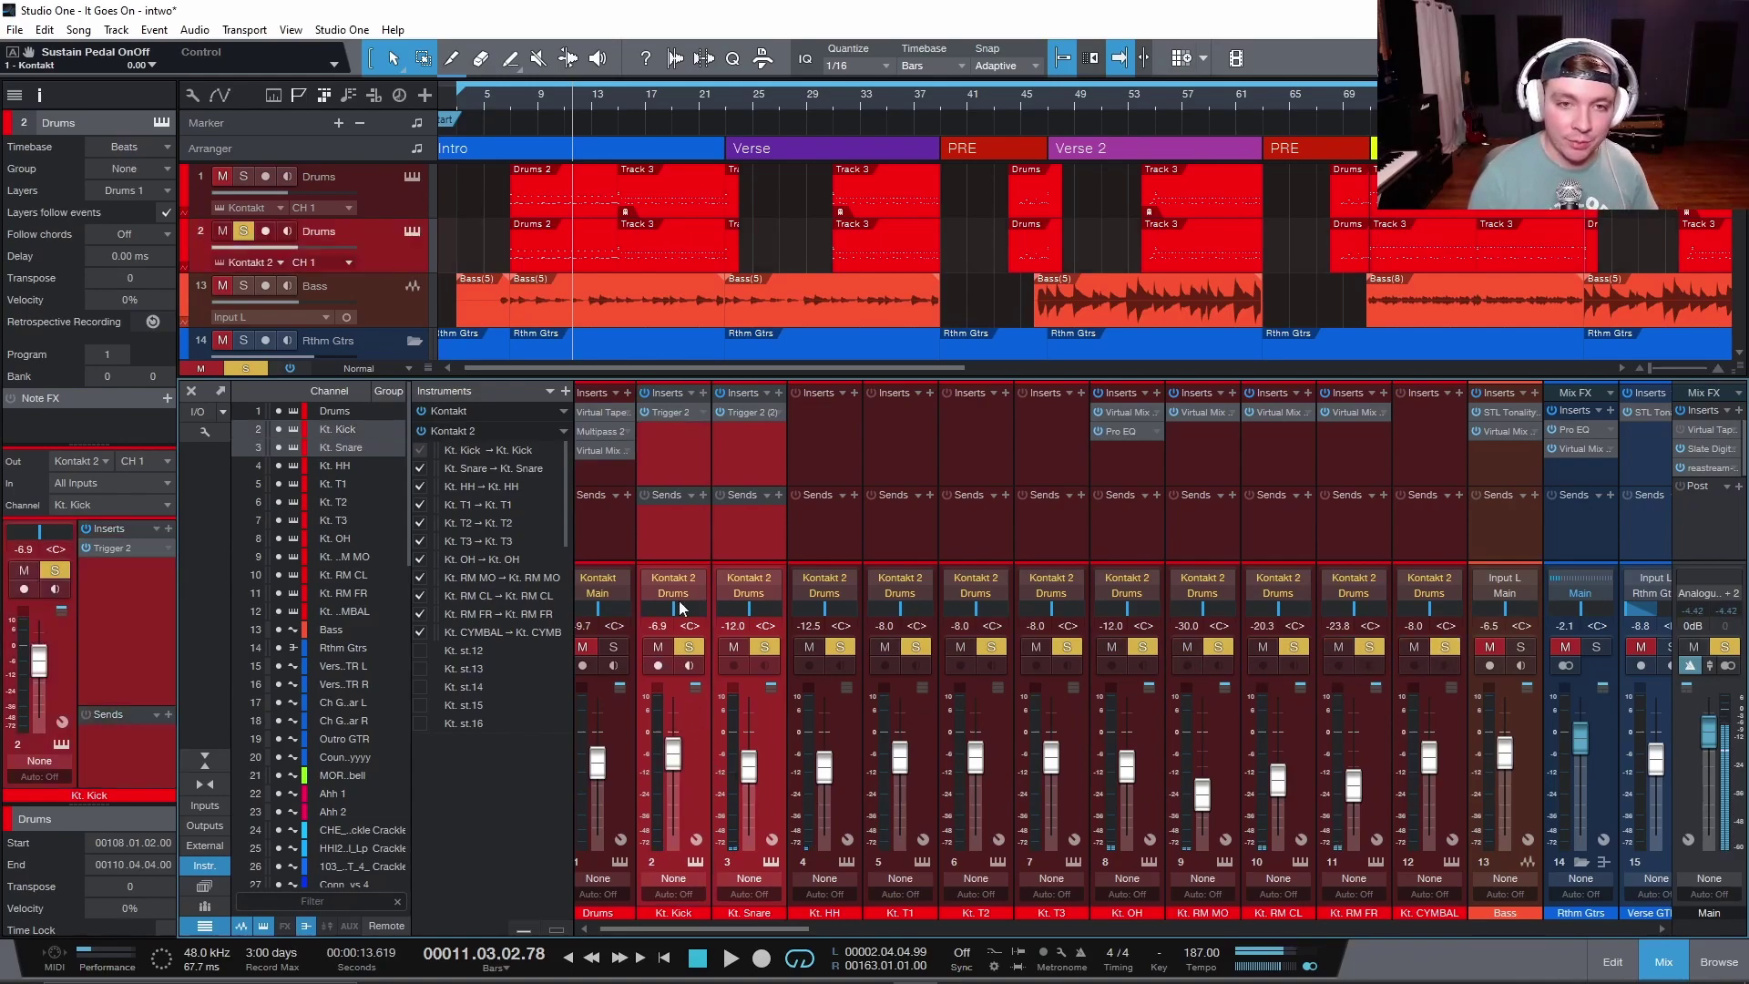
# Play the full drum kit while deactivating and reactivating the kick and snare inserts to compare them with the original sounds.
pyautogui.press('space')
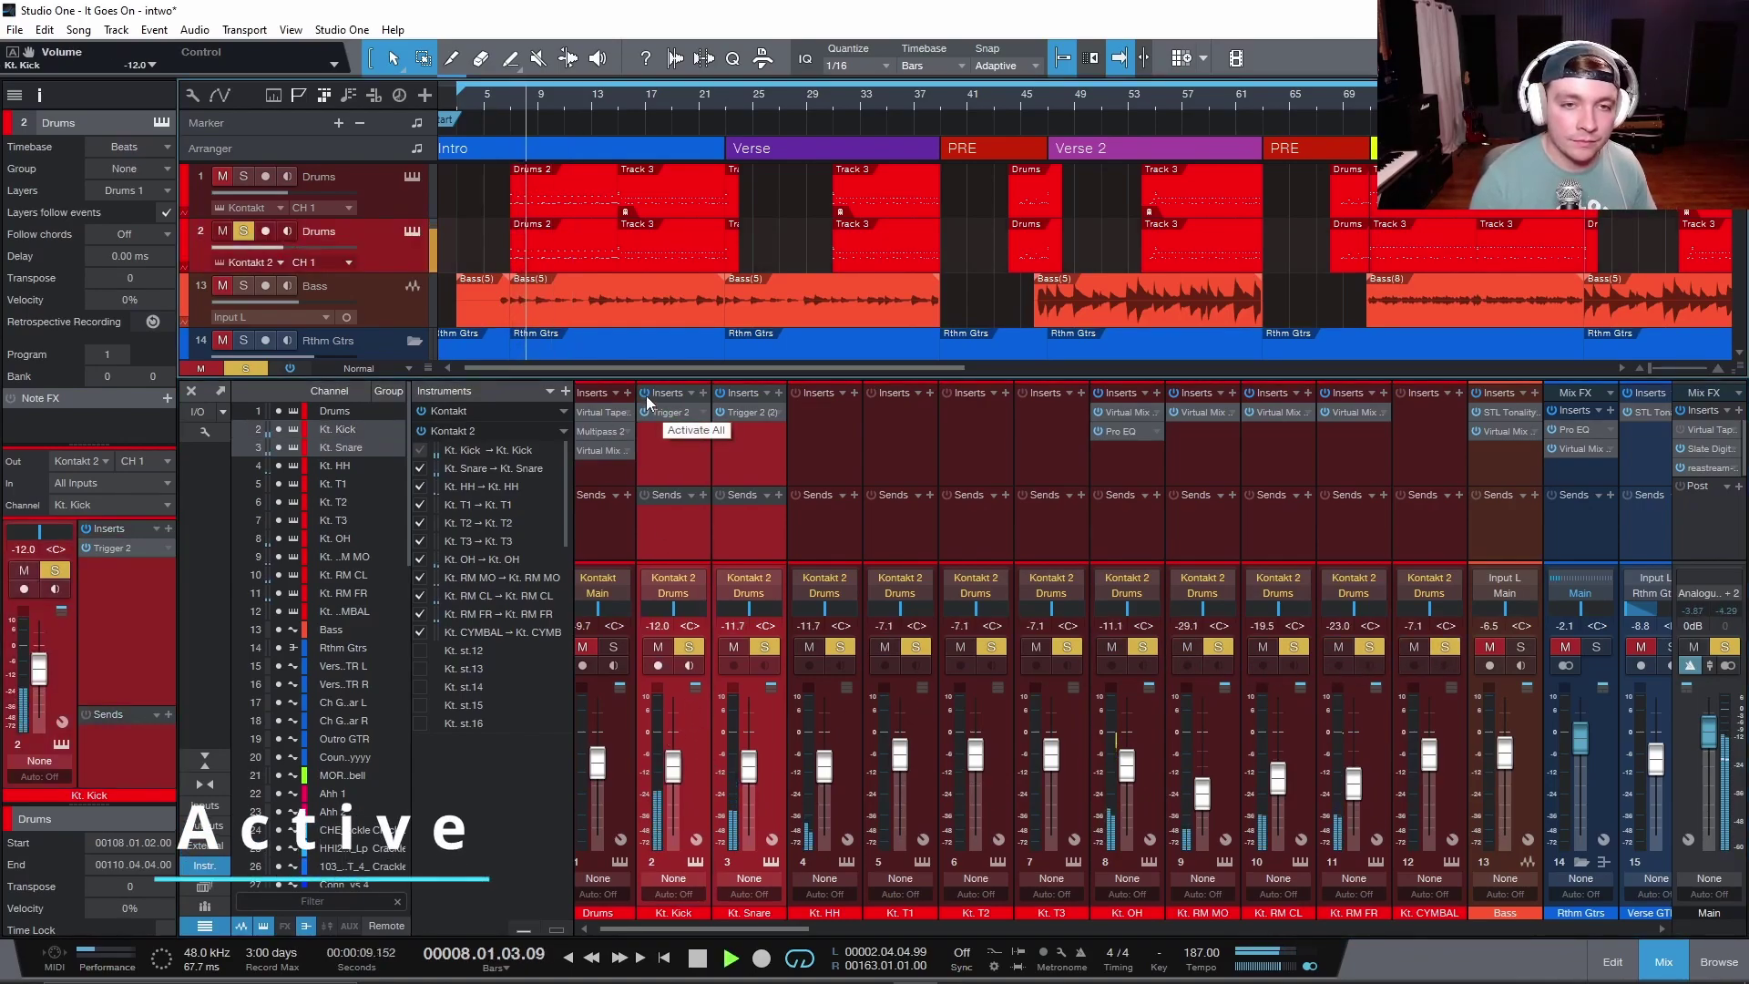
pyautogui.click(645, 393)
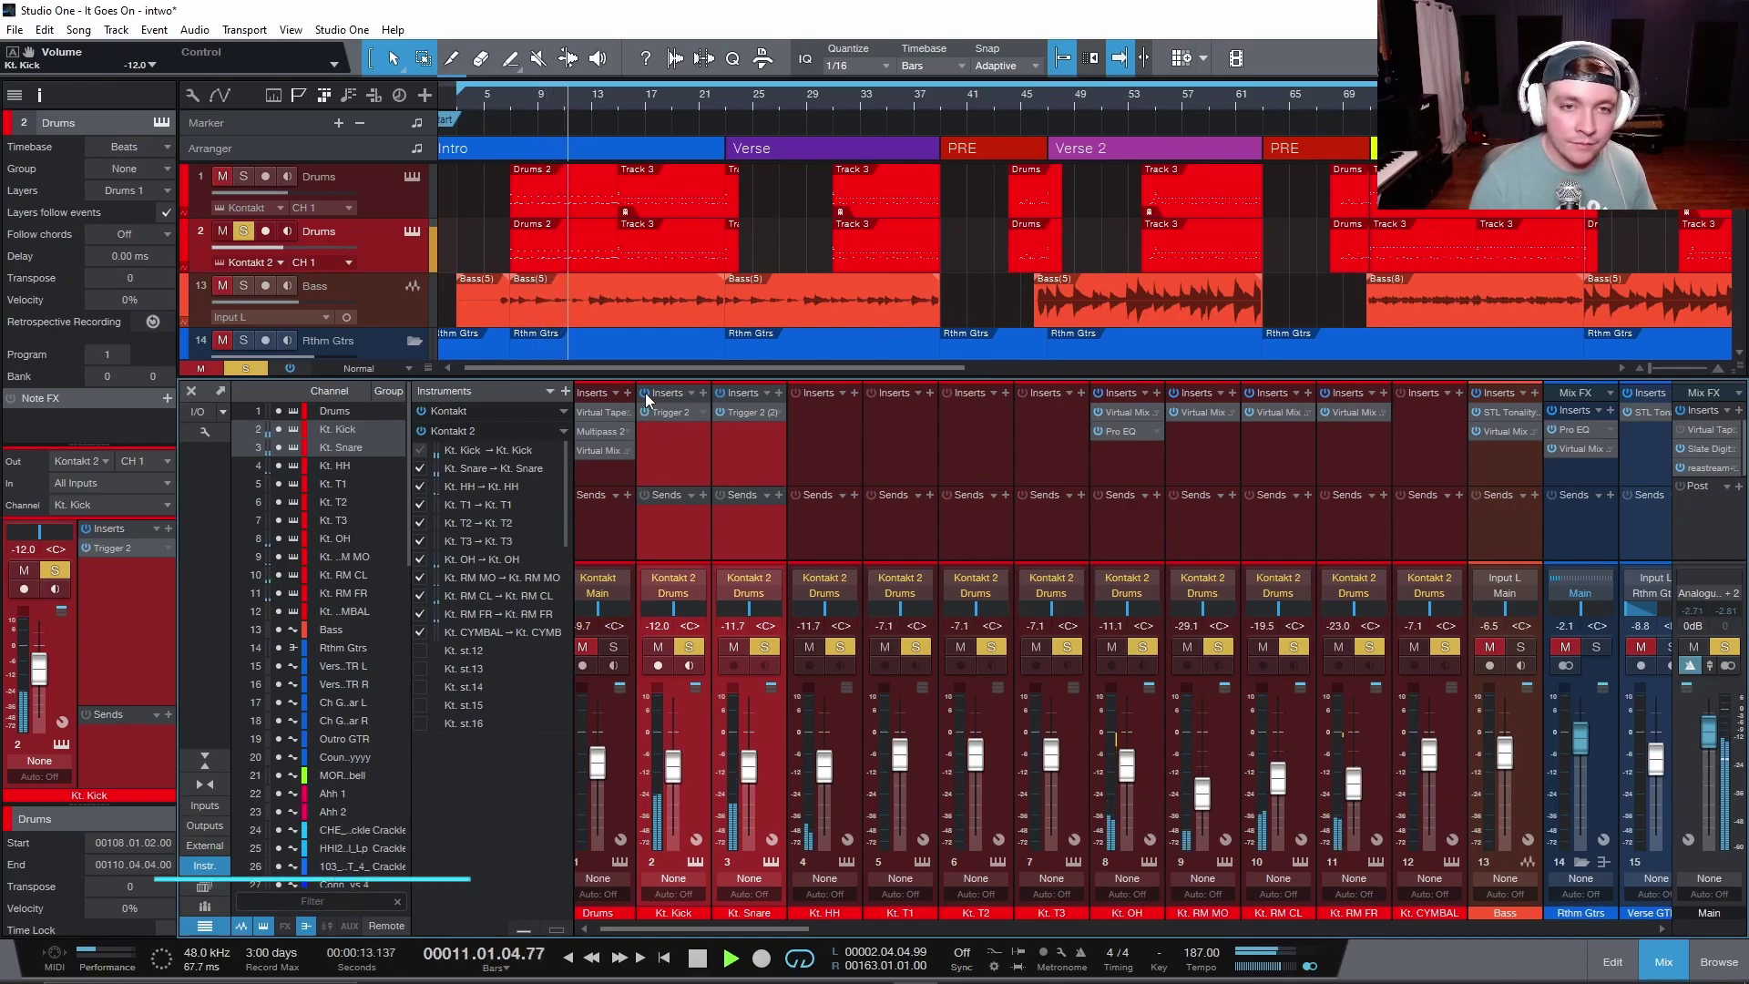
pyautogui.click(645, 393)
pyautogui.press('space')
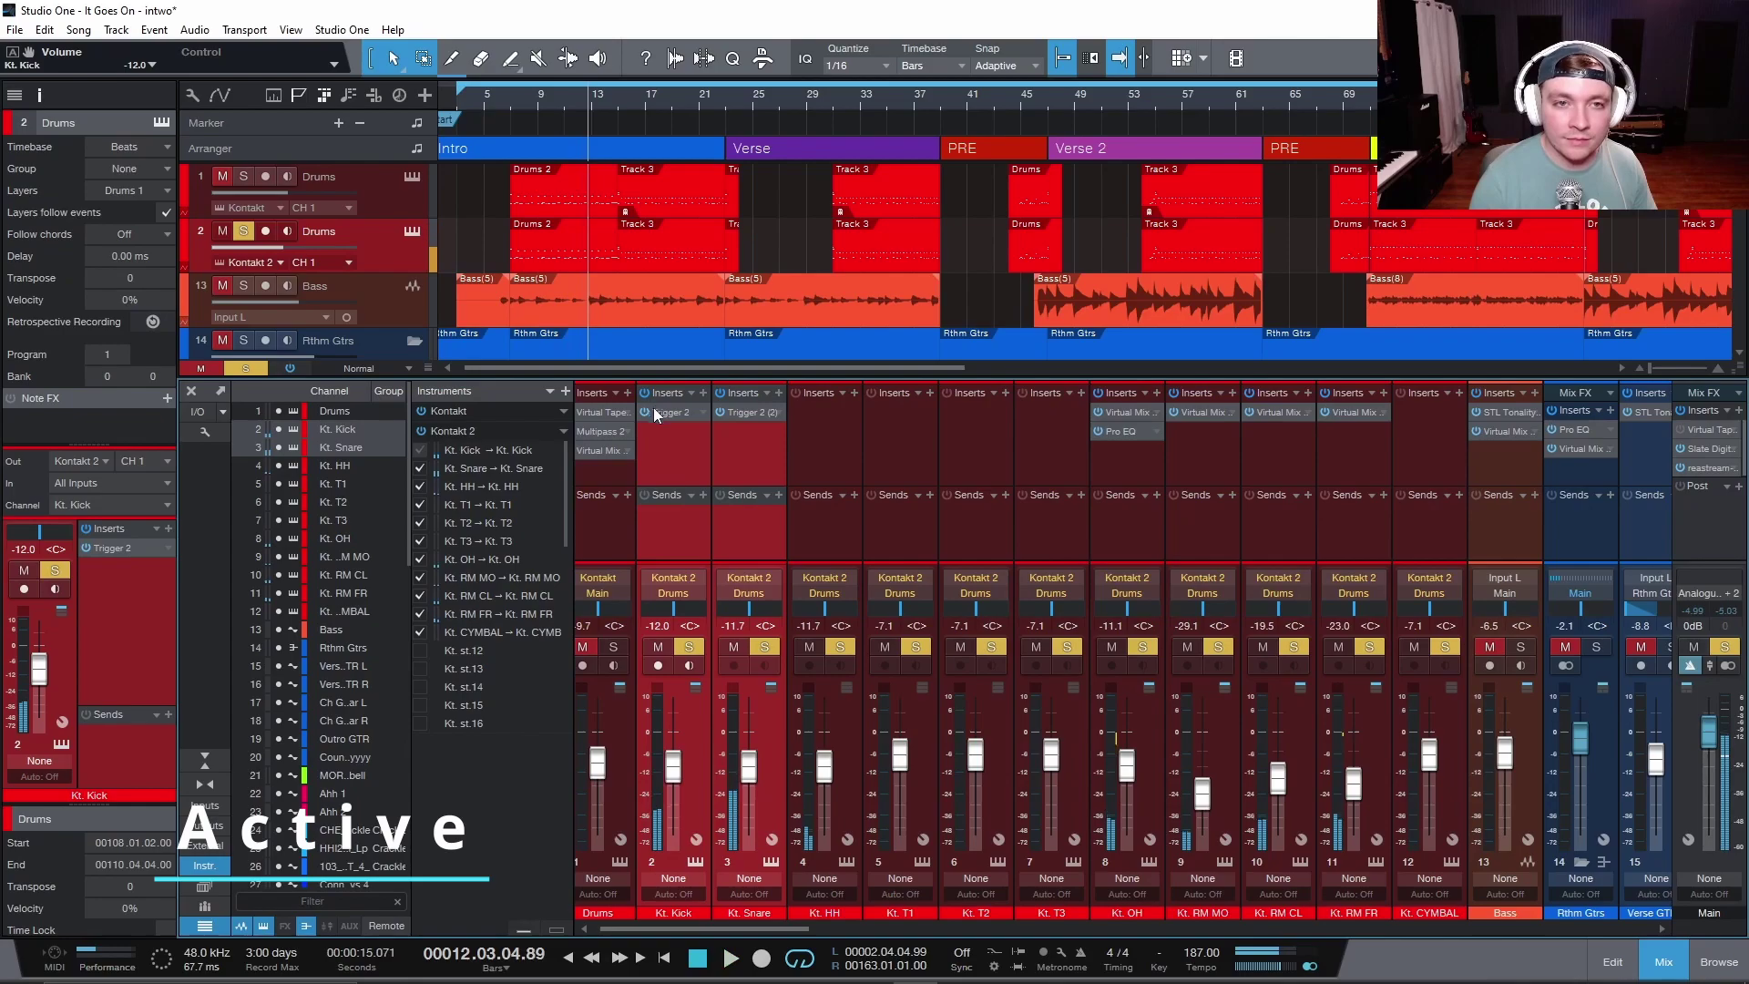
# Insert Virtual Mix Rack after Trigger 2 on the Kt. Kick channel and clear all its default modules.
pyautogui.click(682, 465)
pyautogui.click(702, 394)
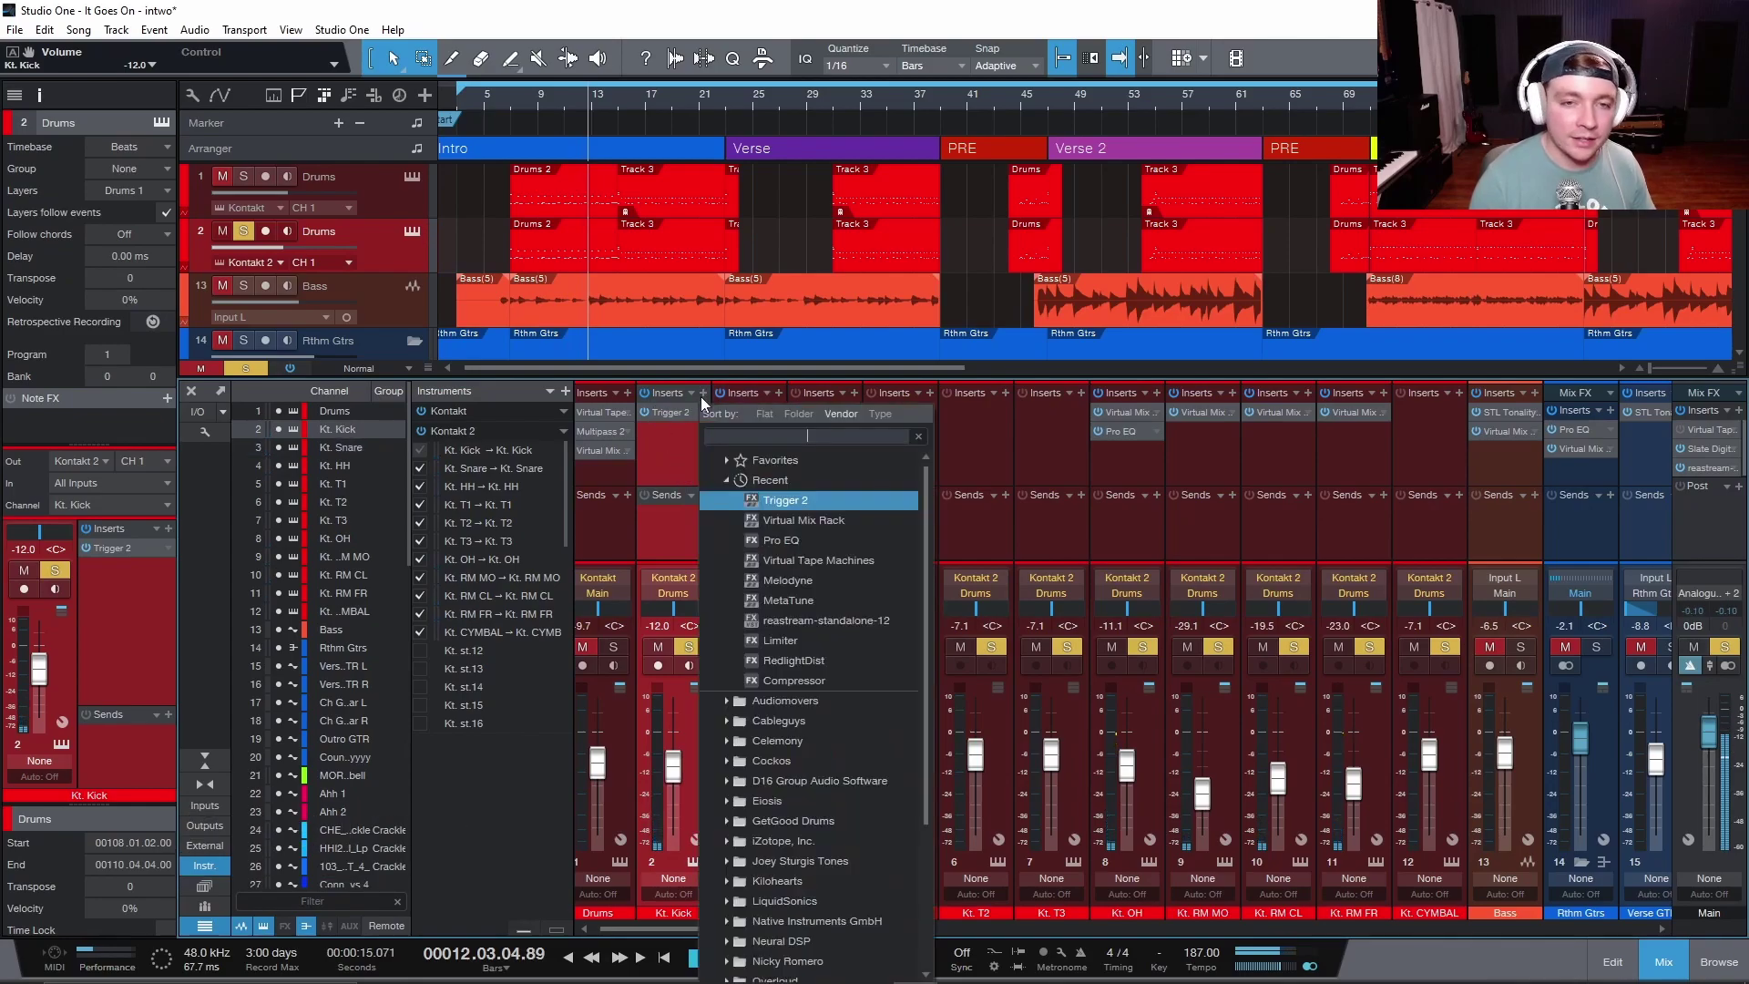
pyautogui.press('Escape')
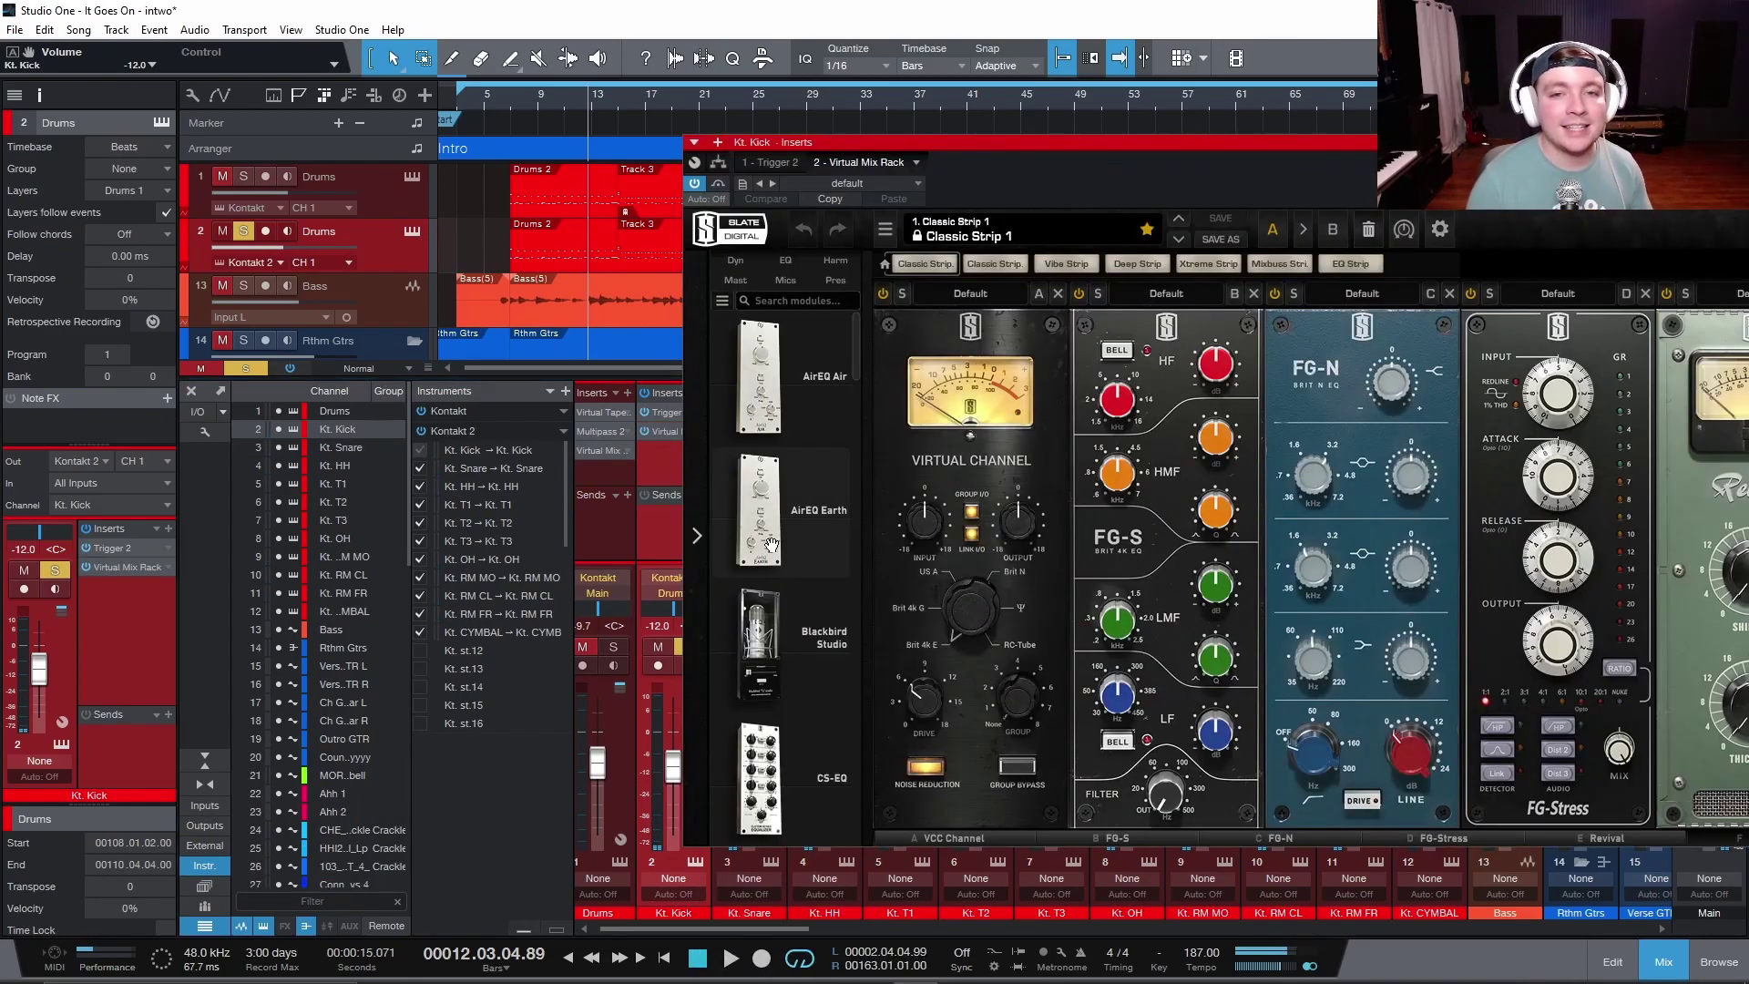
pyautogui.click(1369, 233)
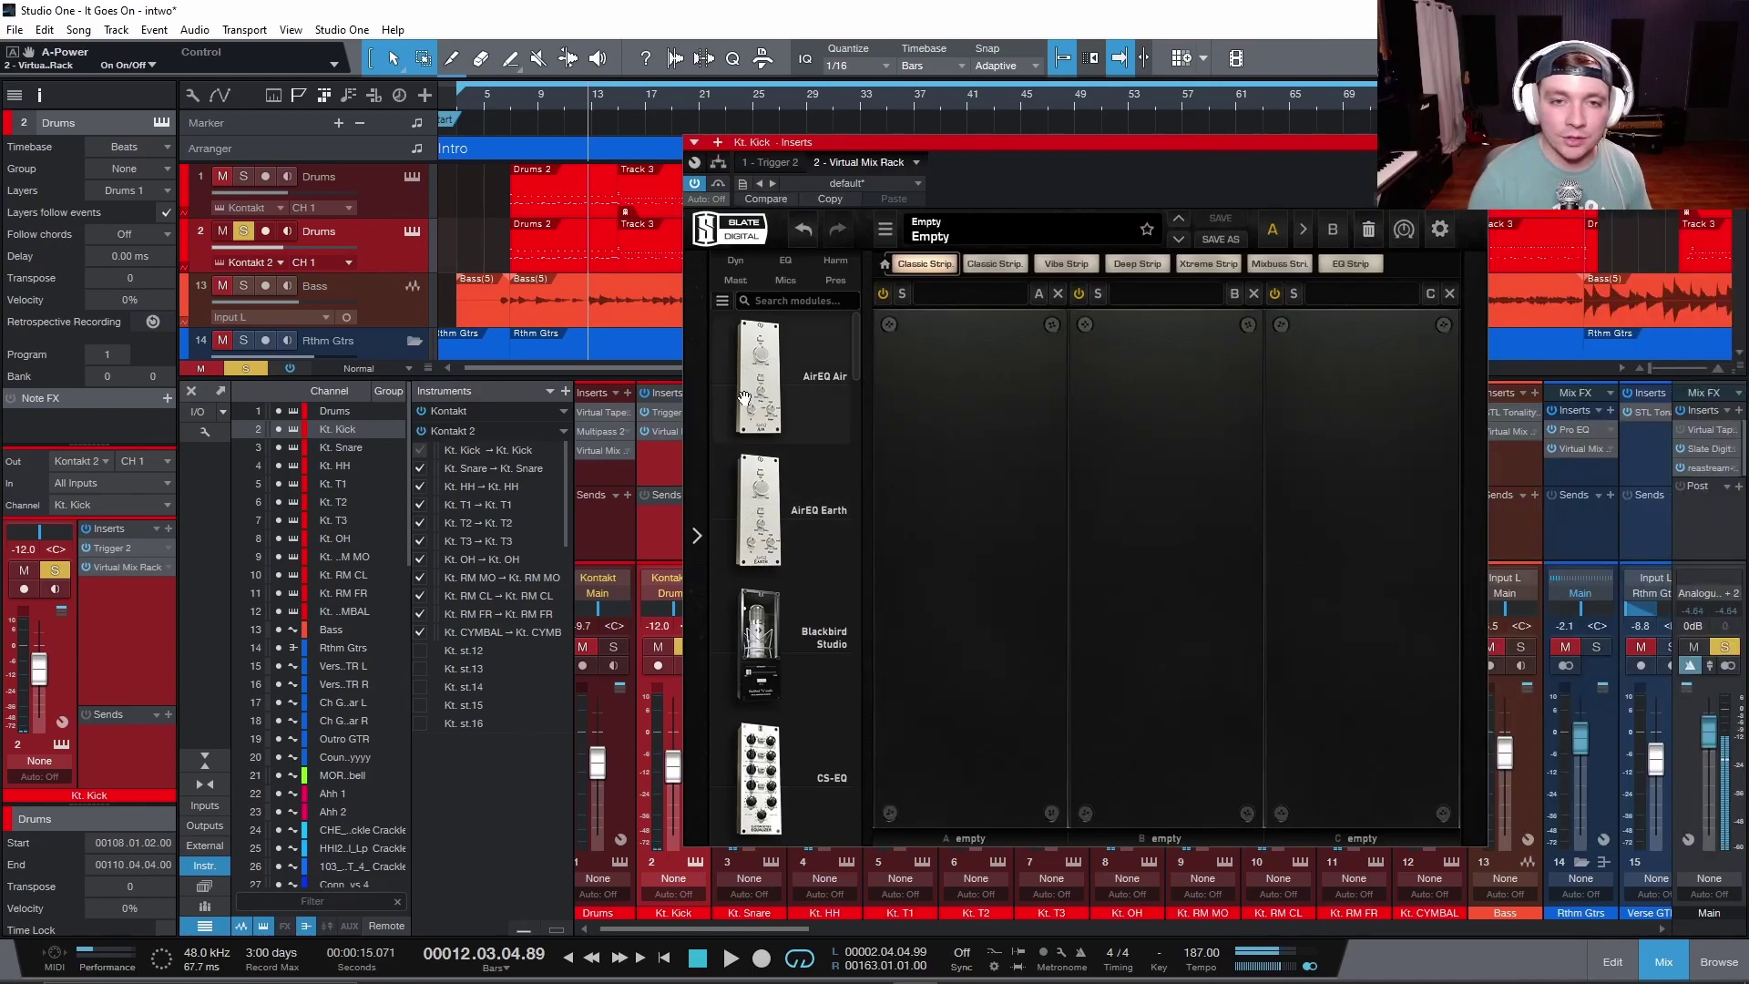
# Find the FG-401 compressor among the dynamics modules and load it into the rack's first slot.
pyautogui.click(733, 262)
pyautogui.scroll(-3, 834, 578)
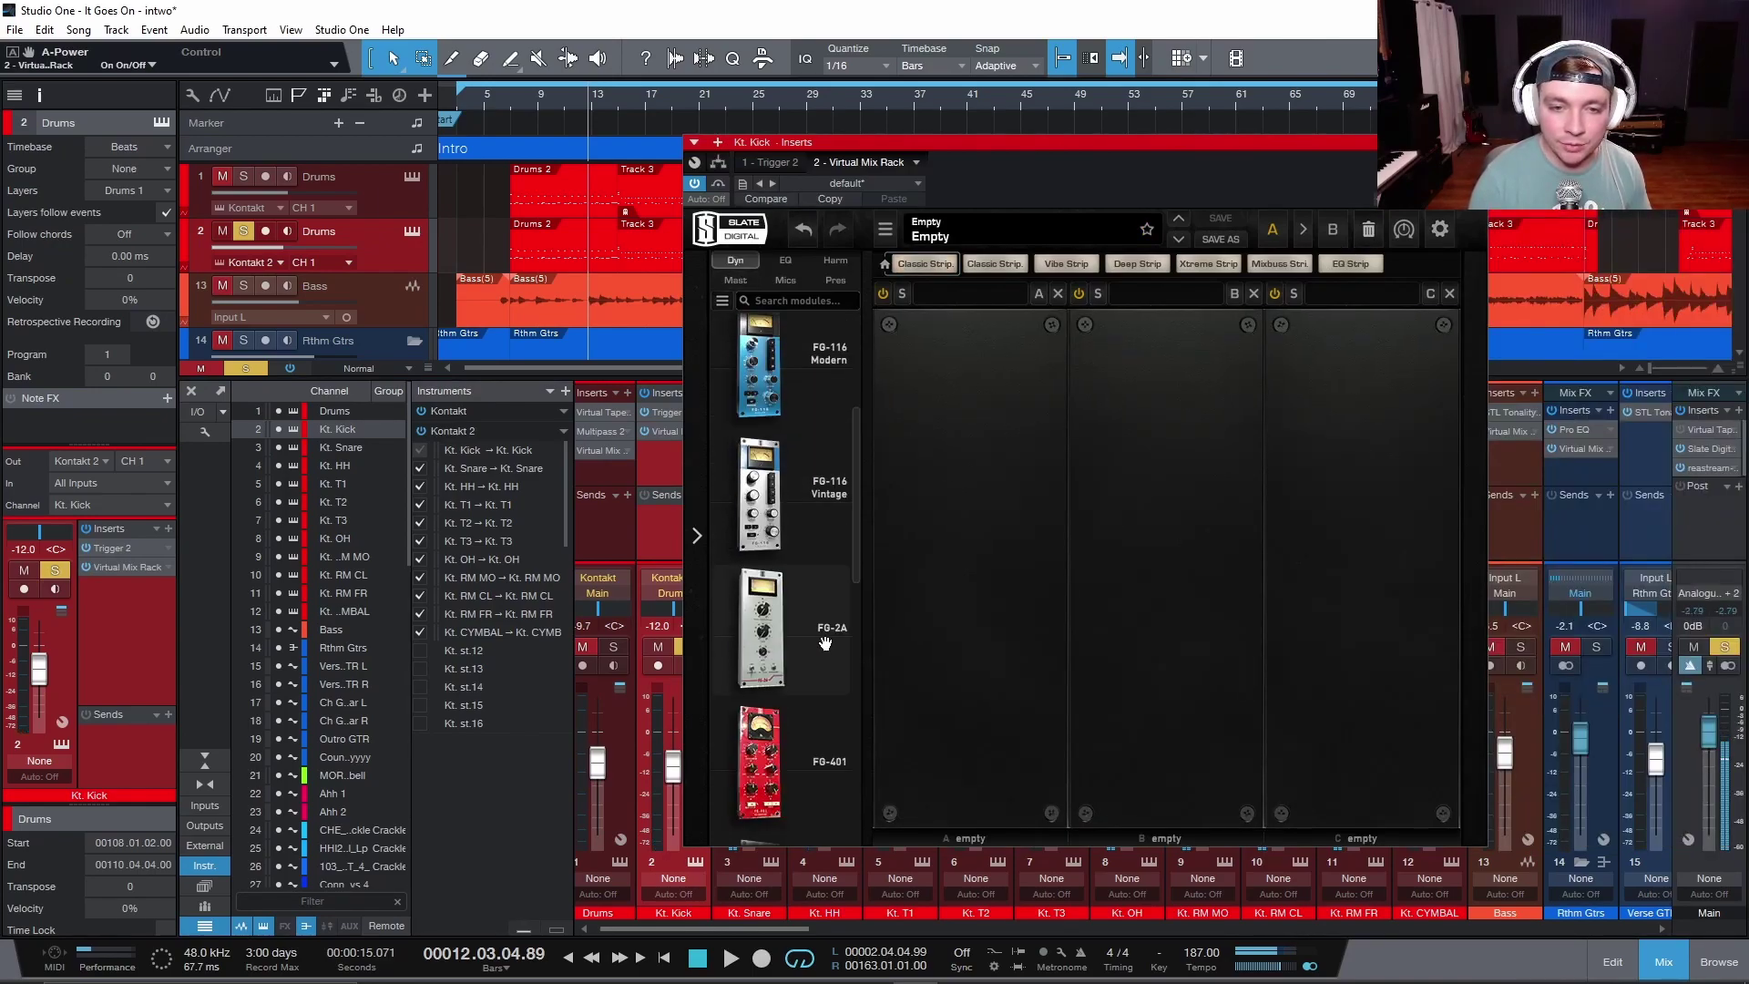
pyautogui.moveTo(765, 628); pyautogui.dragTo(964, 629)
pyautogui.click(733, 261)
# Set the FG-401 threshold on the kick to -22.6 dB and raise its ratio during playback.
pyautogui.press('space')
pyautogui.moveTo(925, 519); pyautogui.dragTo(938, 599)
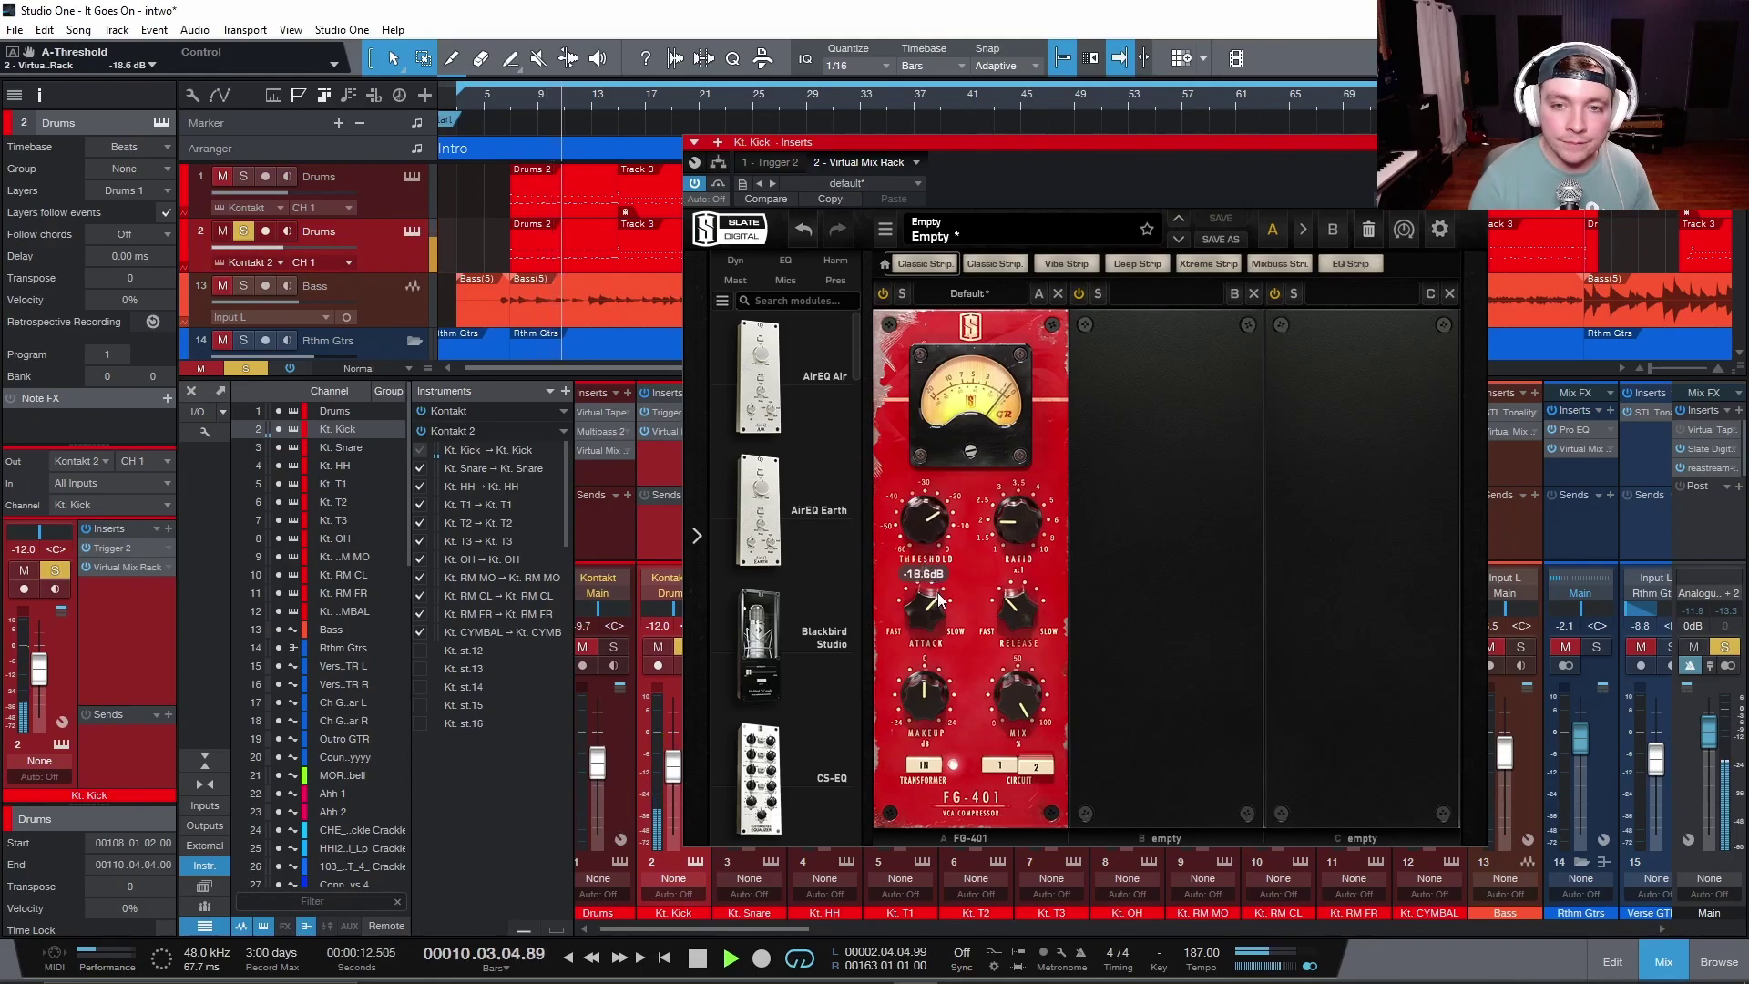
pyautogui.moveTo(1019, 523); pyautogui.dragTo(1022, 493)
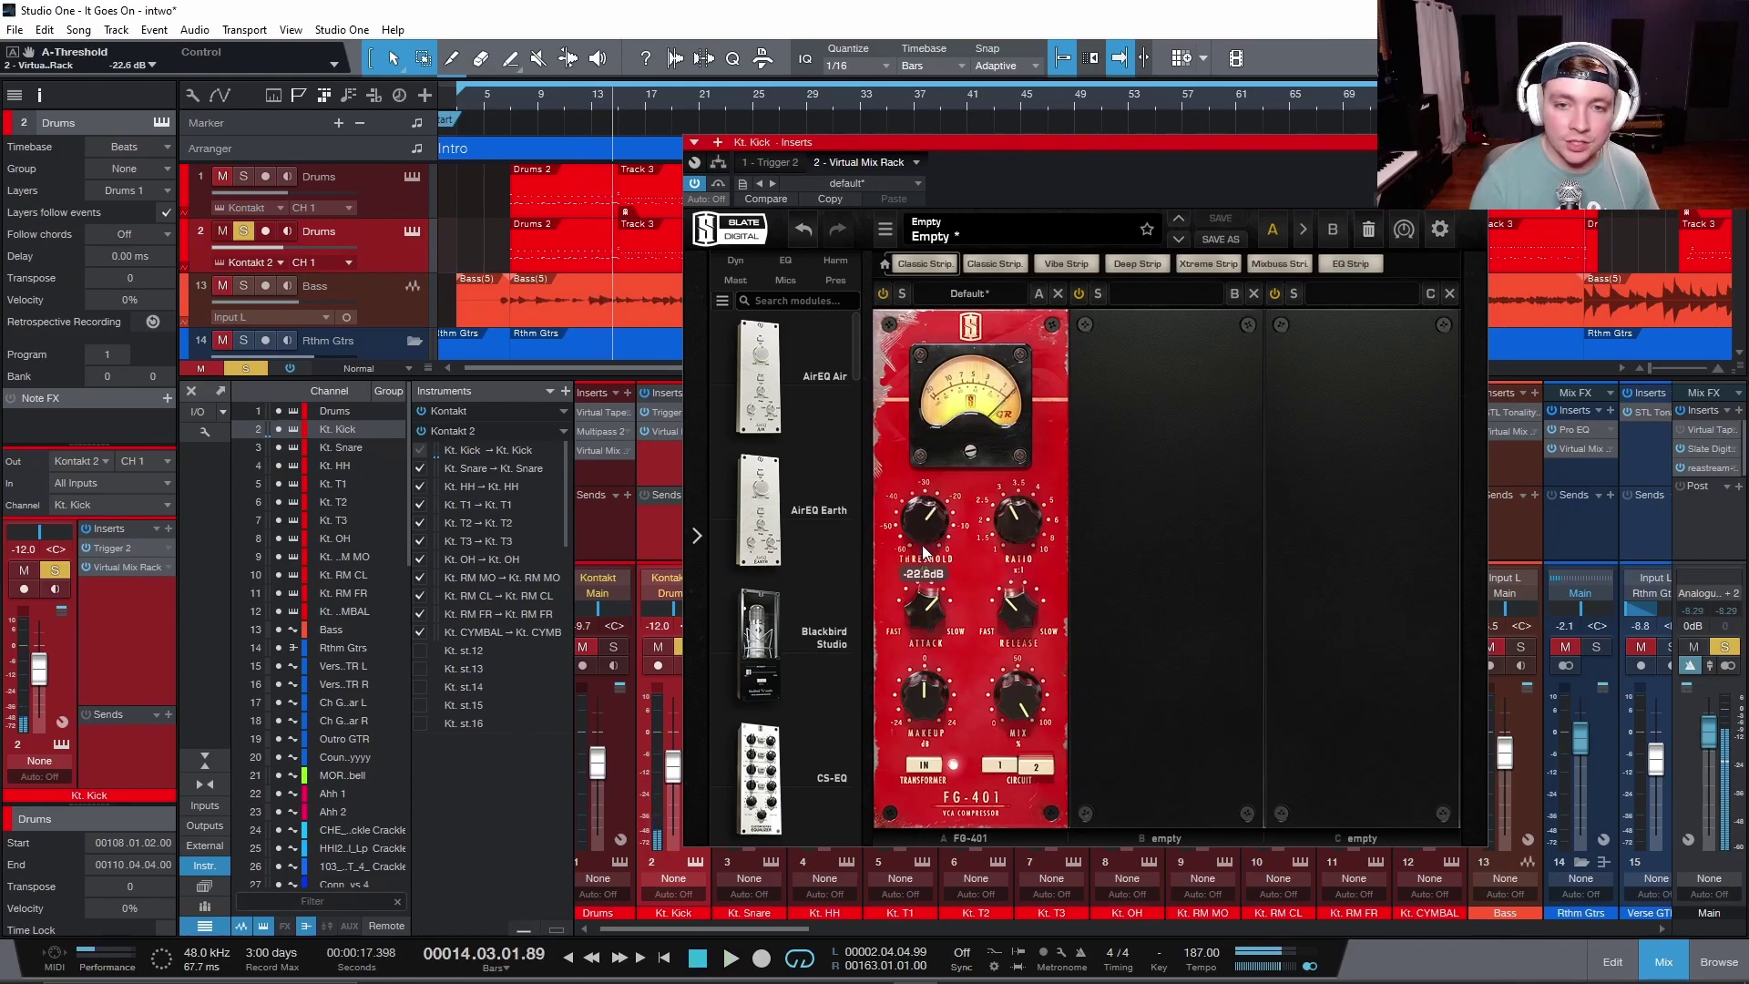
# Set the kick's FG-401 threshold to -17.9 dB and load the FG-N equalizer into the rack's second slot.
pyautogui.moveTo(930, 528); pyautogui.dragTo(932, 495)
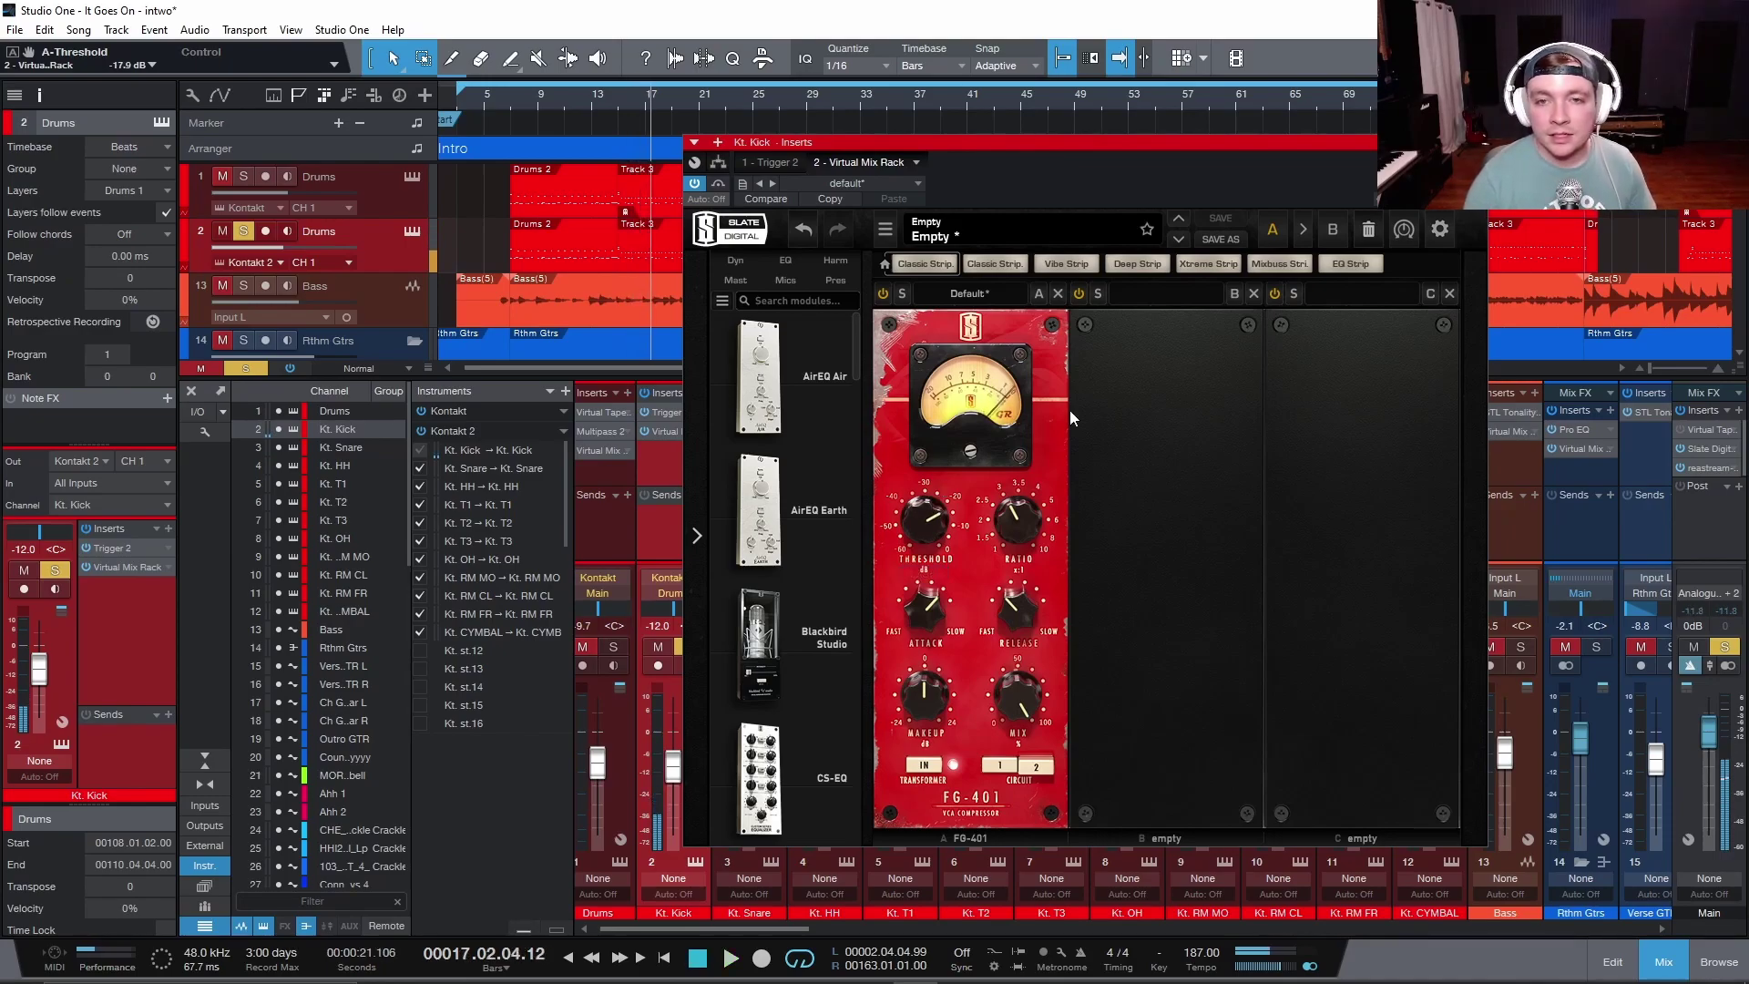
pyautogui.click(729, 264)
pyautogui.scroll(-5, 798, 644)
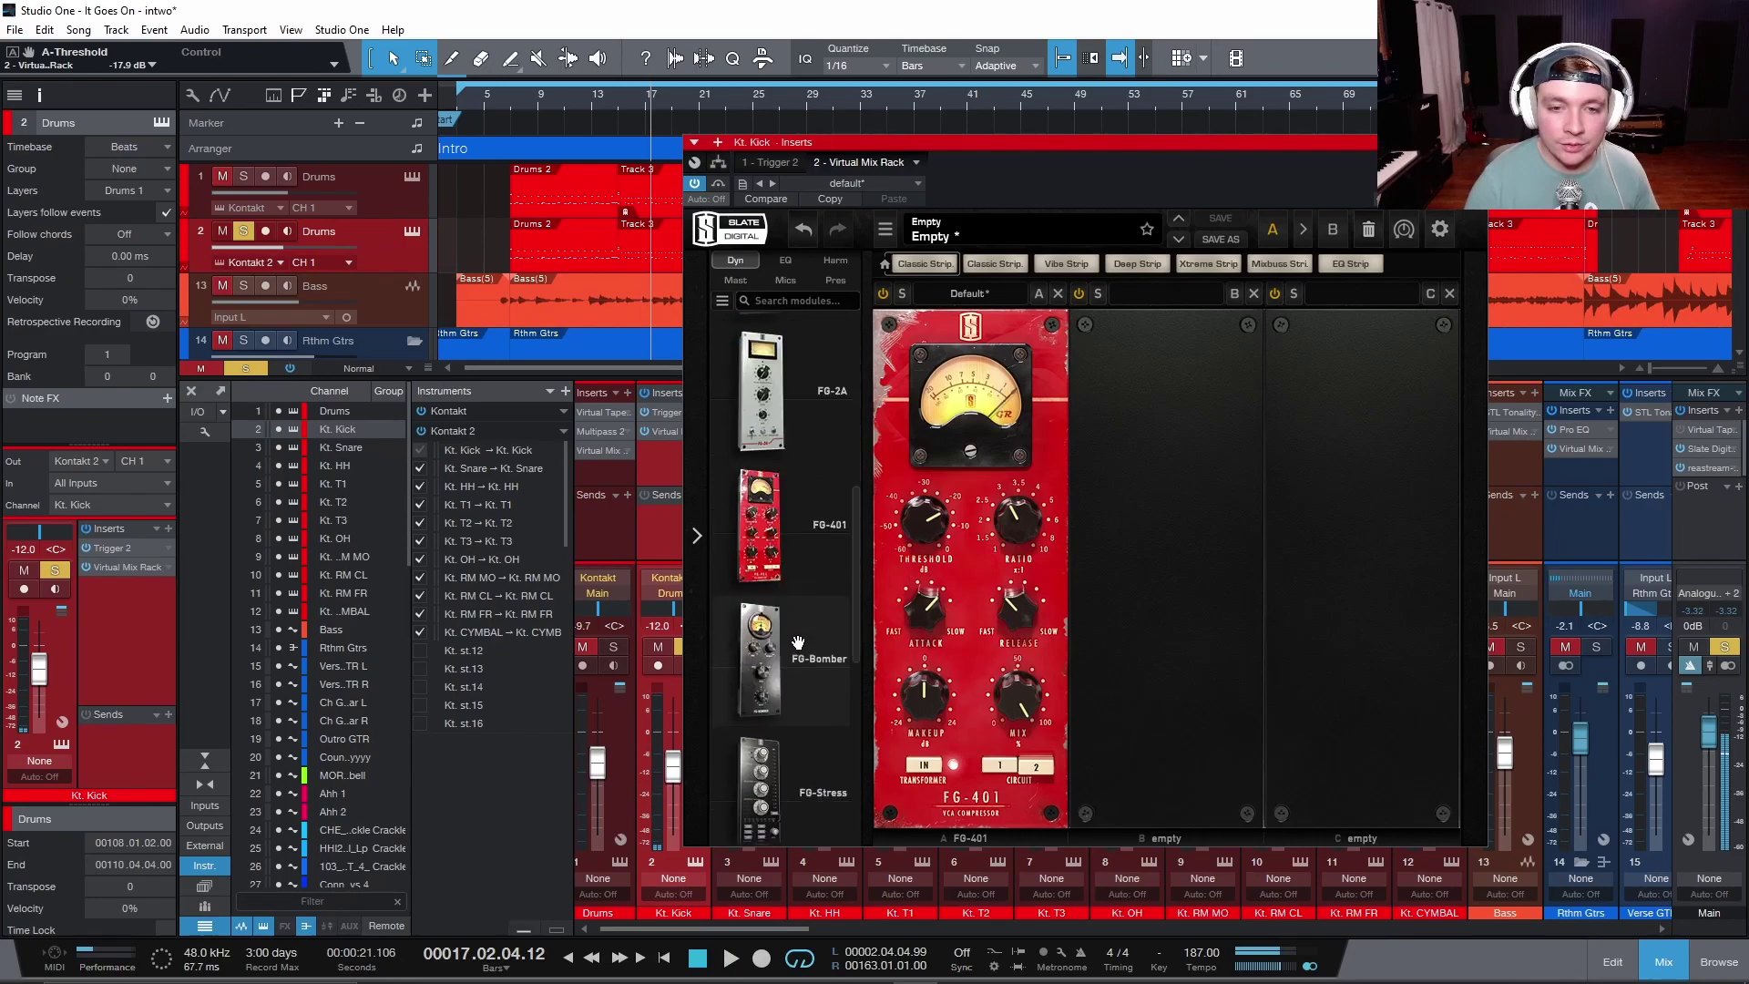
pyautogui.click(785, 260)
pyautogui.moveTo(765, 643); pyautogui.dragTo(1166, 565)
# Play the kick from bar 7 while adjusting the FG-N bell band, and raise the high shelf gain to +2.80 dB.
pyautogui.click(512, 117)
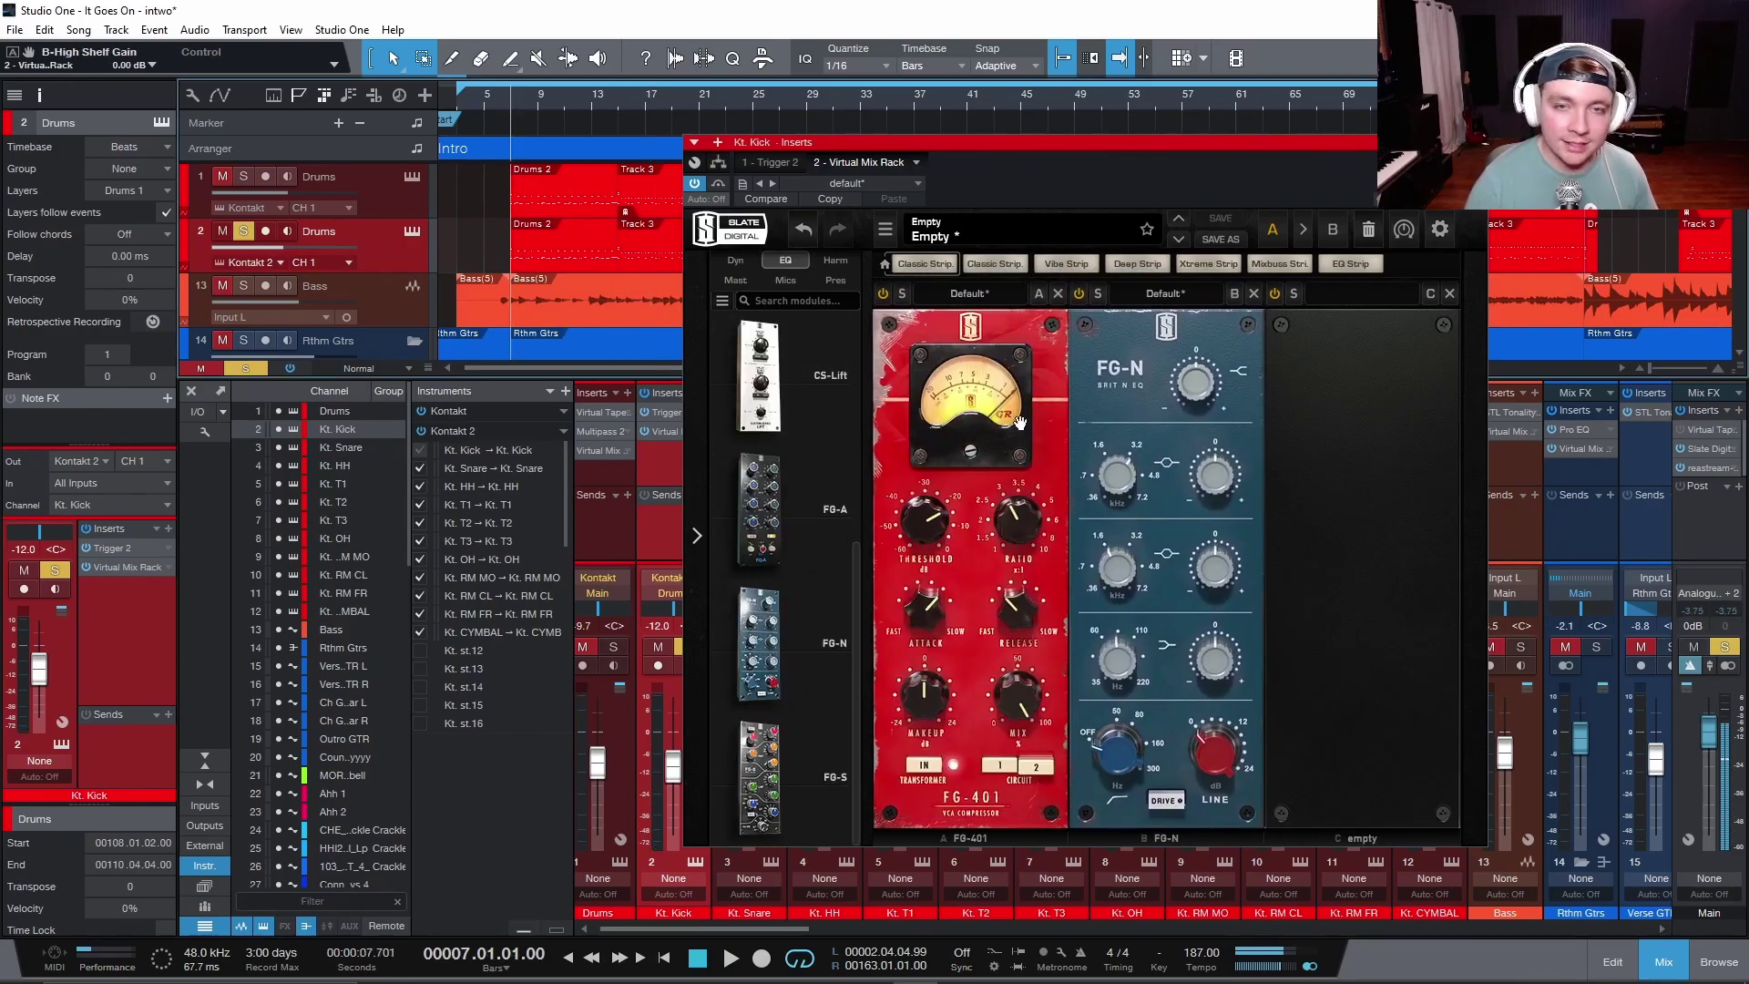
pyautogui.click(1118, 568)
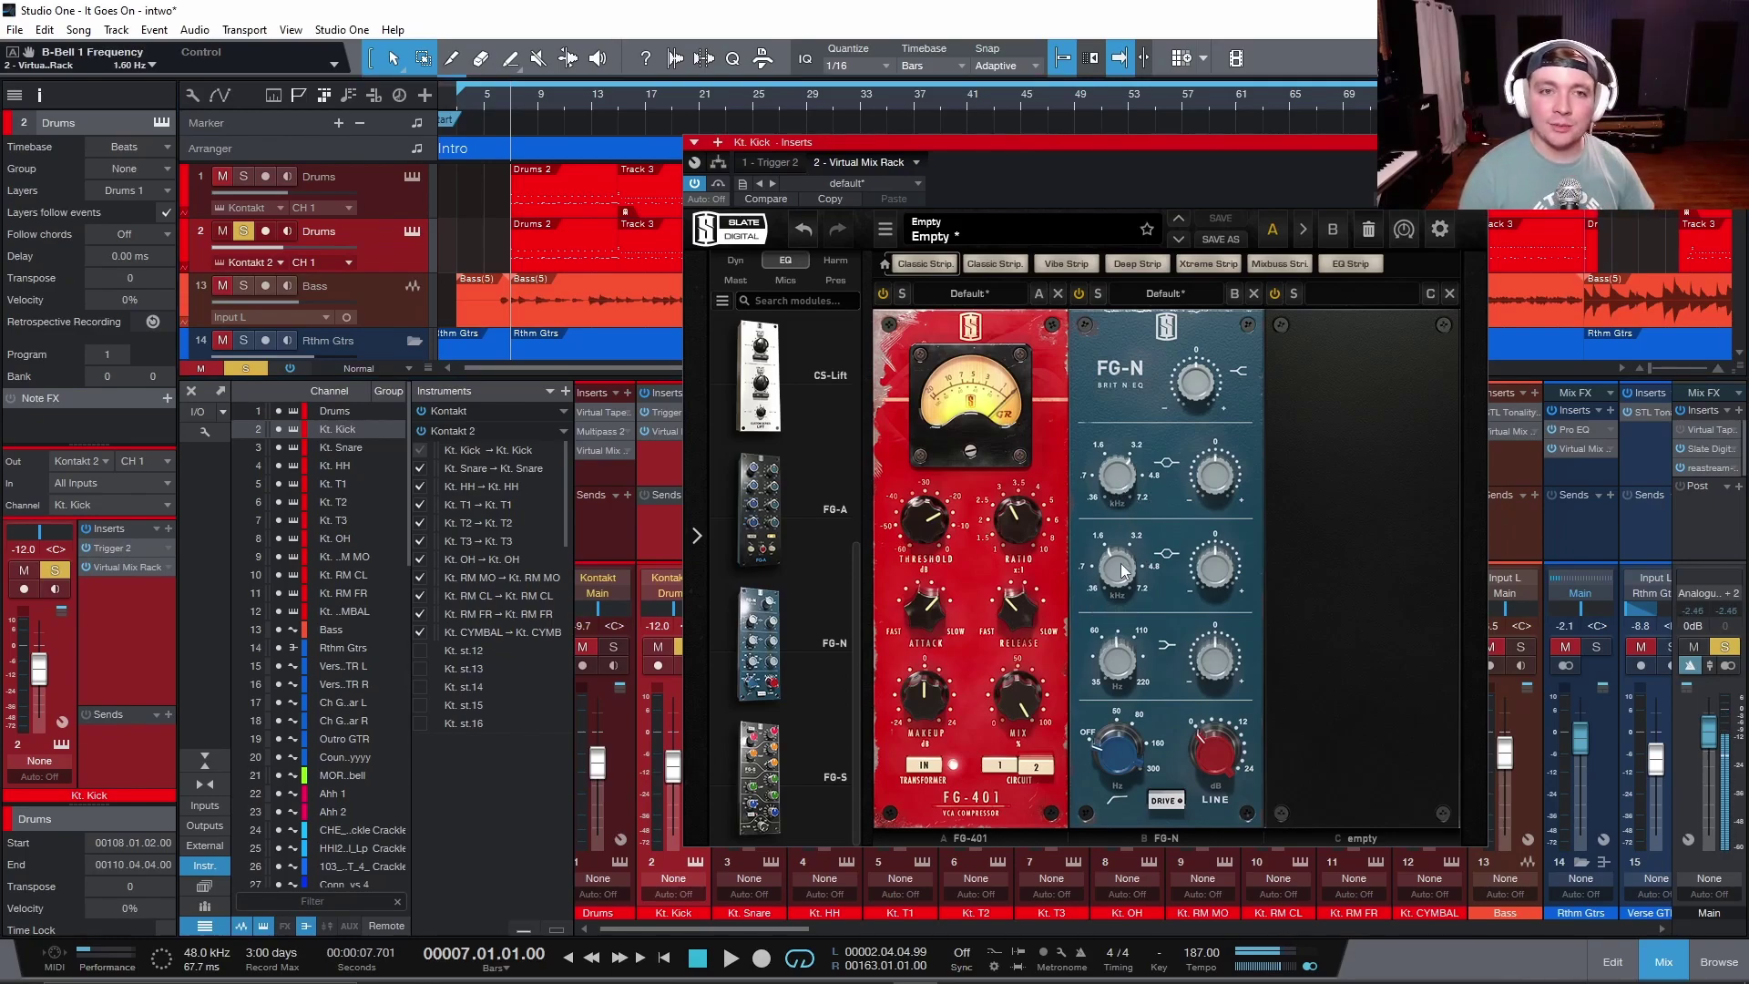
pyautogui.press('space')
pyautogui.moveTo(1191, 581)
pyautogui.mouseDown()
pyautogui.moveTo(1223, 553)
pyautogui.moveTo(1224, 581)
pyautogui.mouseUp()
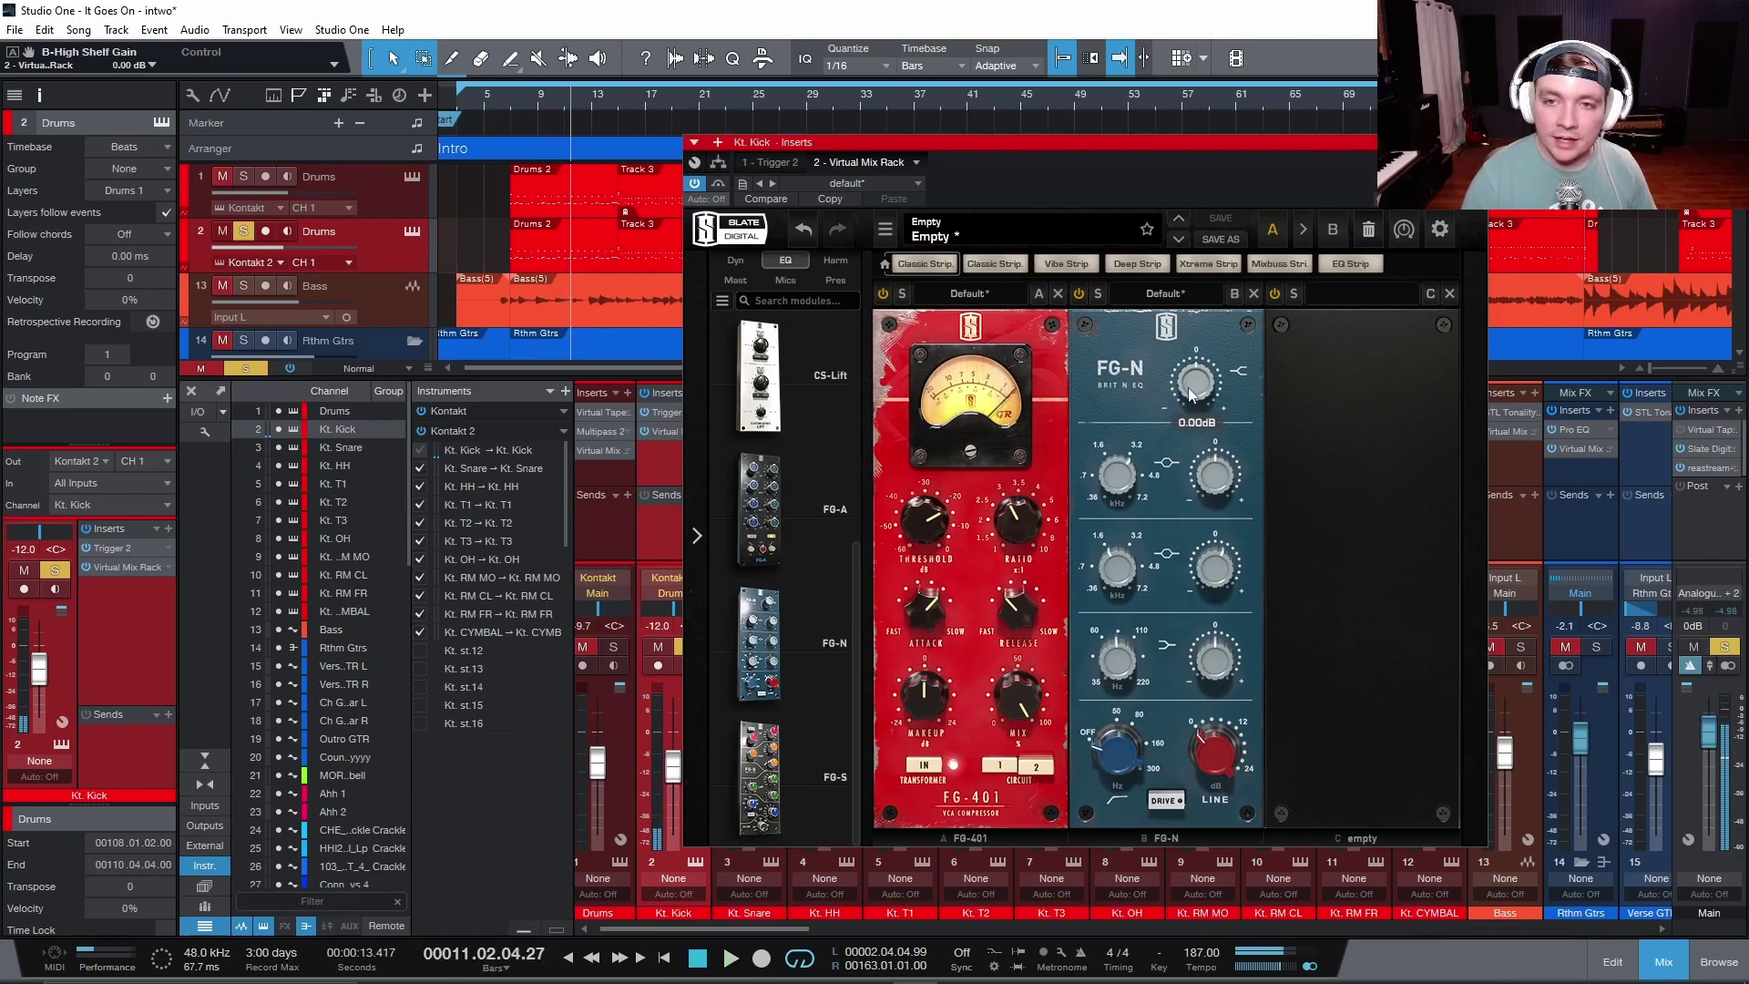
pyautogui.scroll(2, 1196, 382)
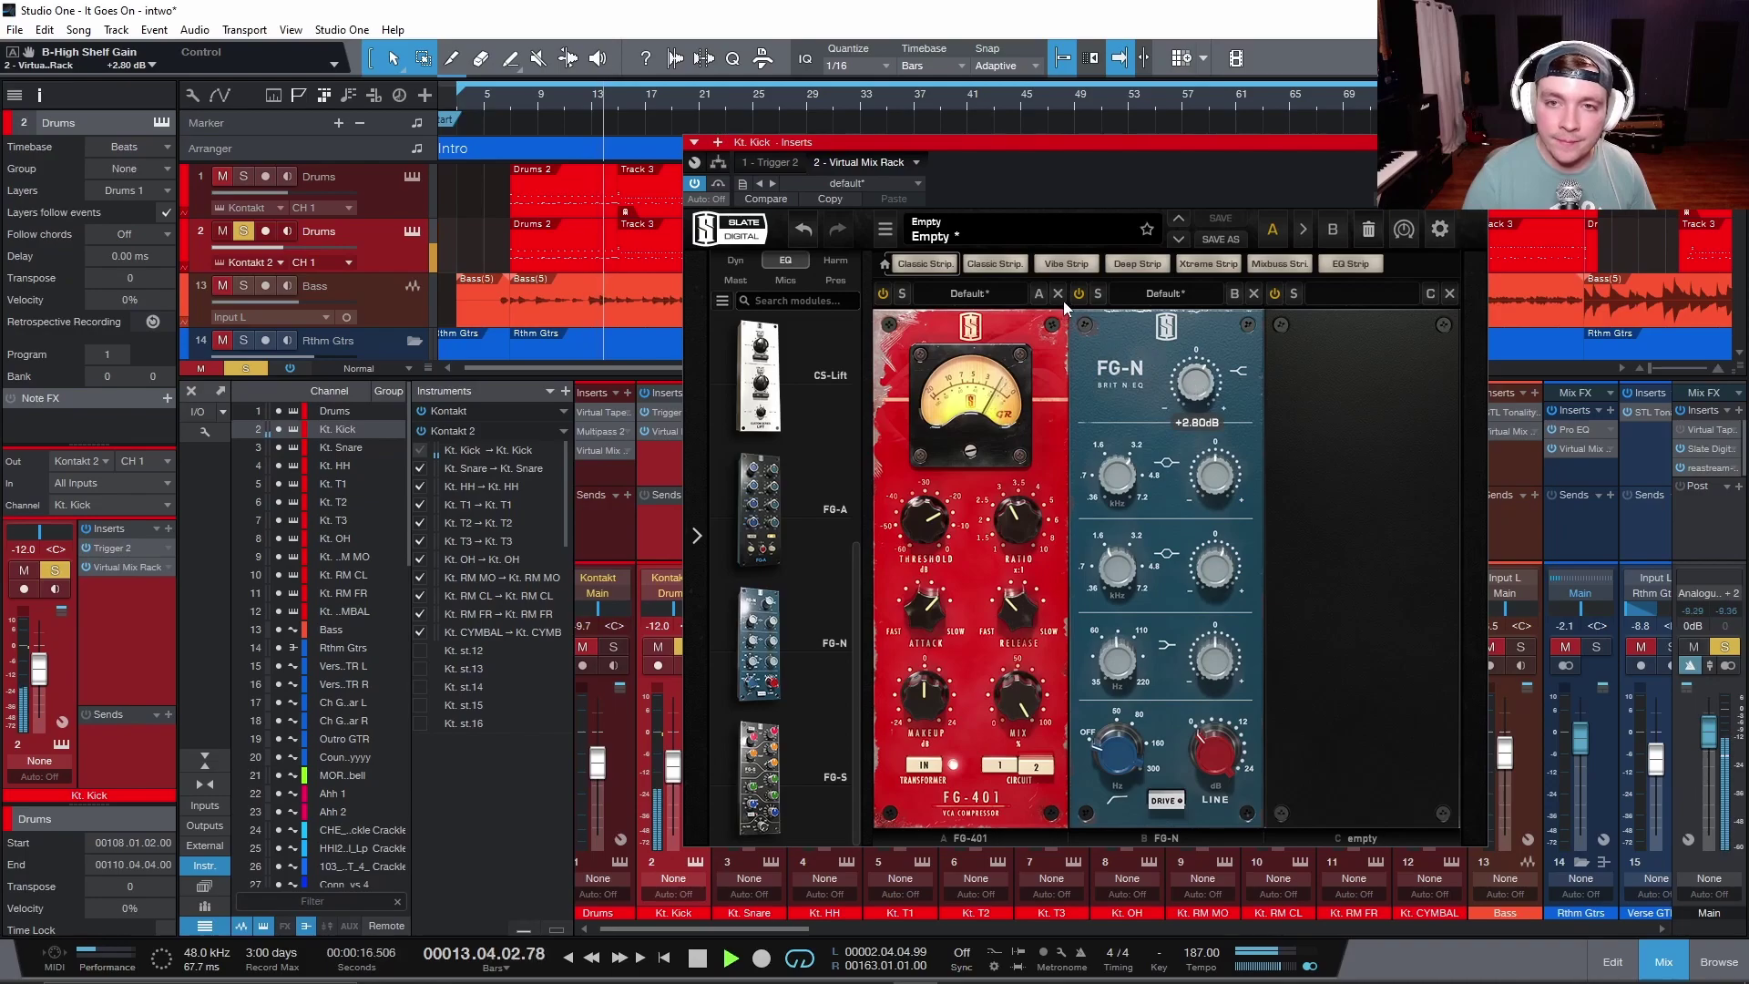
# Compare the kick with Virtual Mix Rack bypassed and active during playback, setting the FG-401 make-up gain to +0.84 dB.
pyautogui.click(507, 99)
pyautogui.click(718, 183)
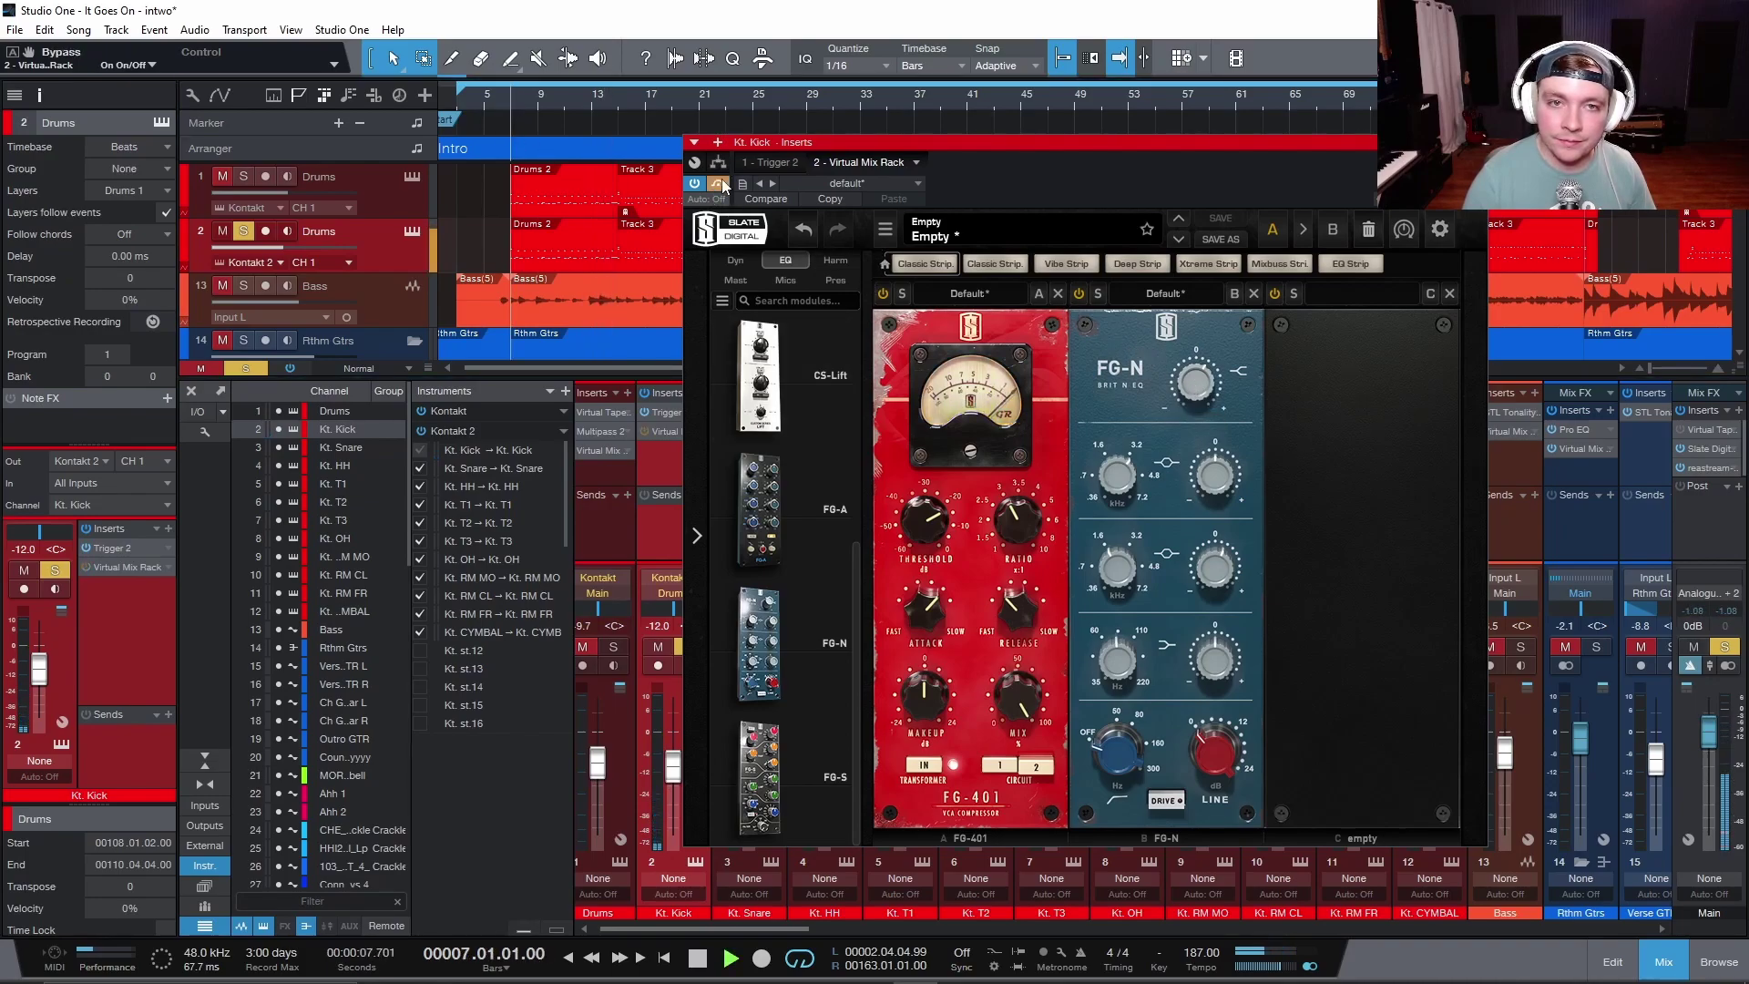
pyautogui.press('space')
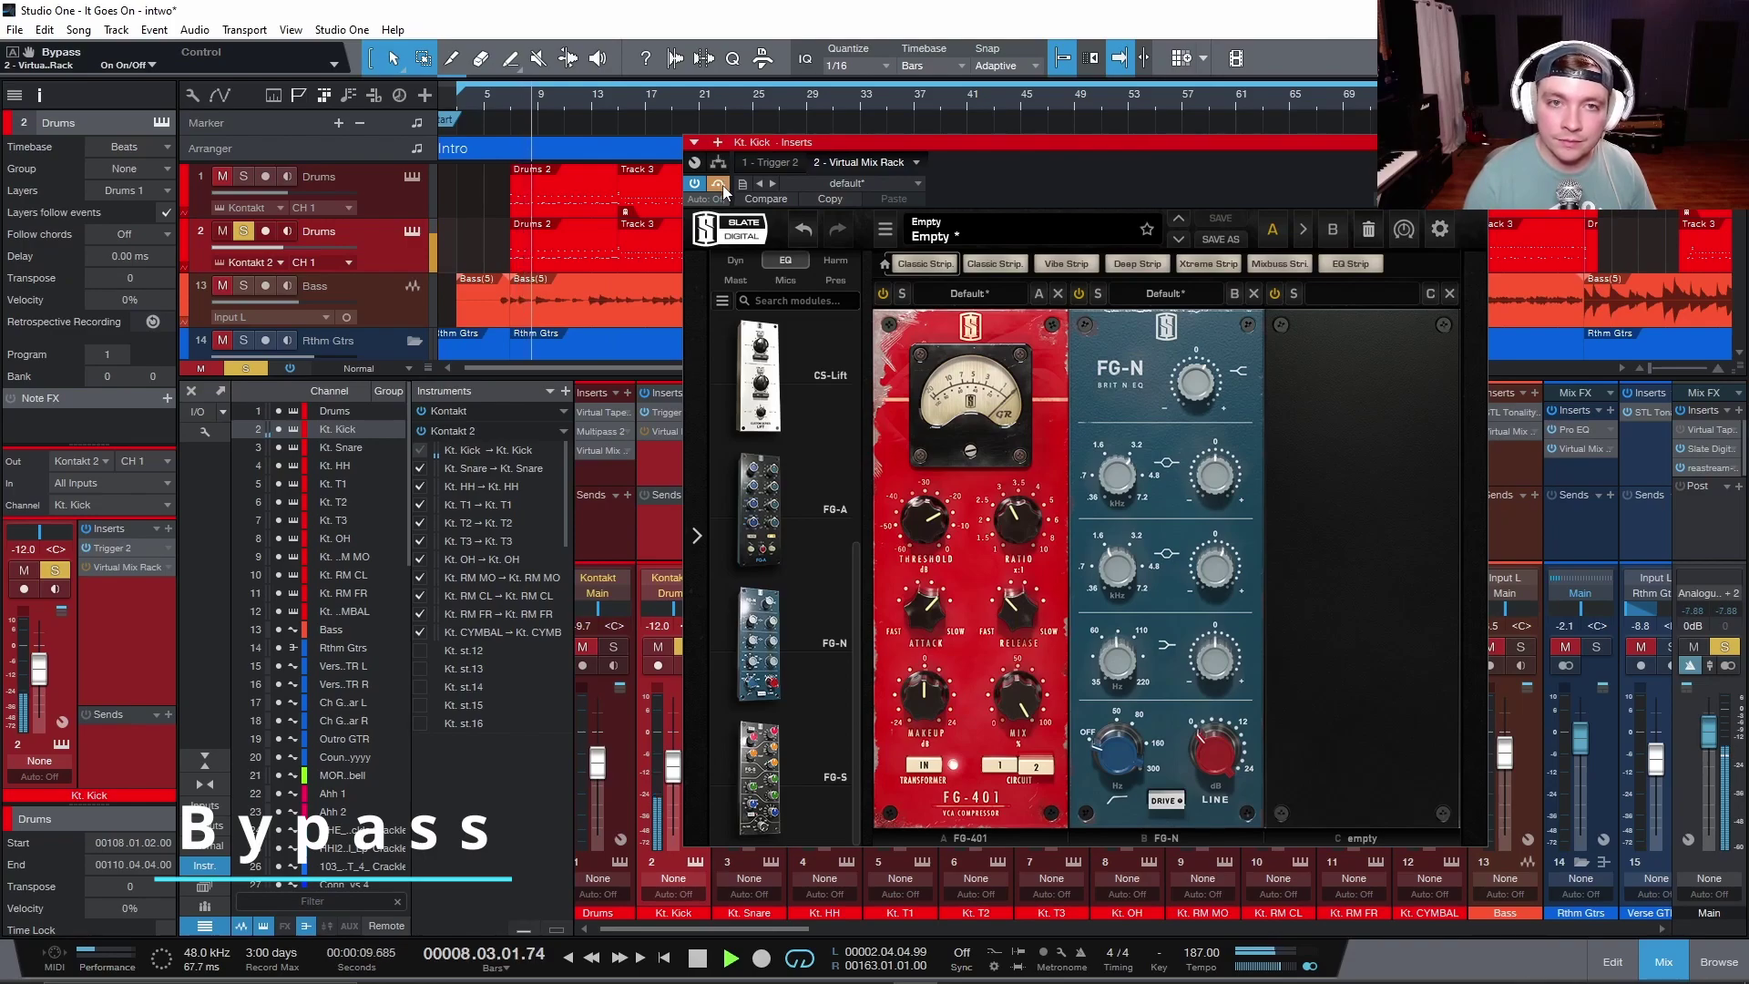
pyautogui.click(723, 184)
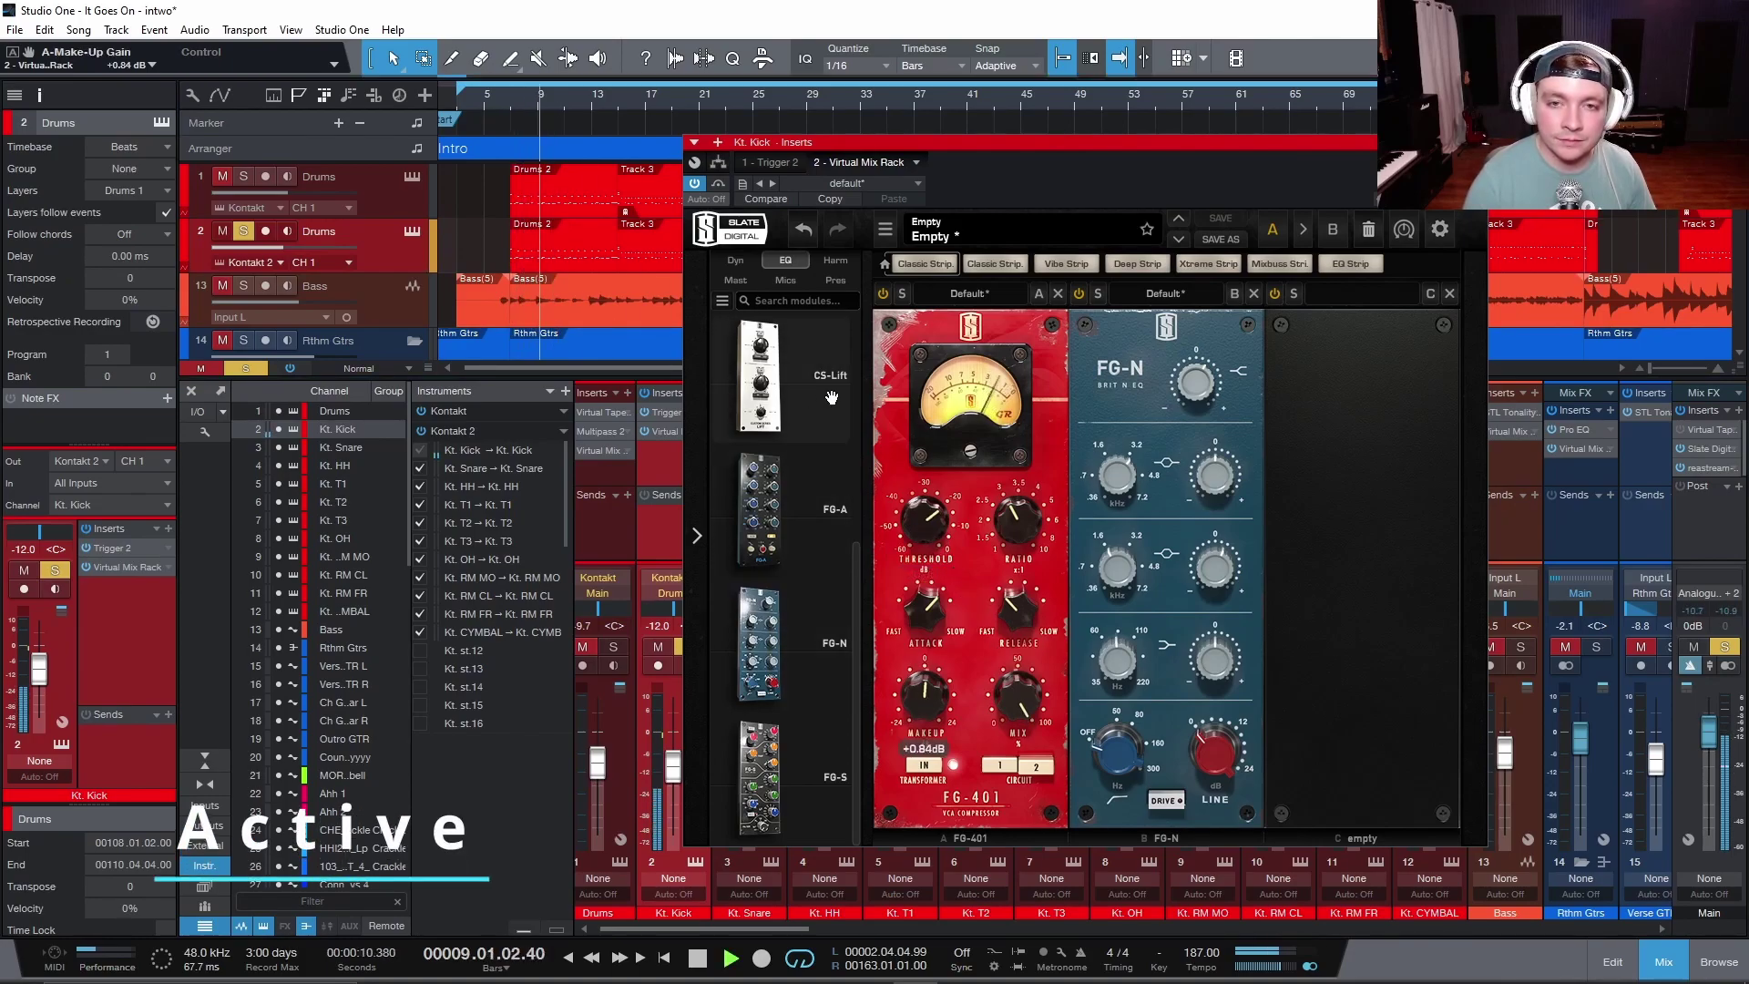
pyautogui.click(718, 185)
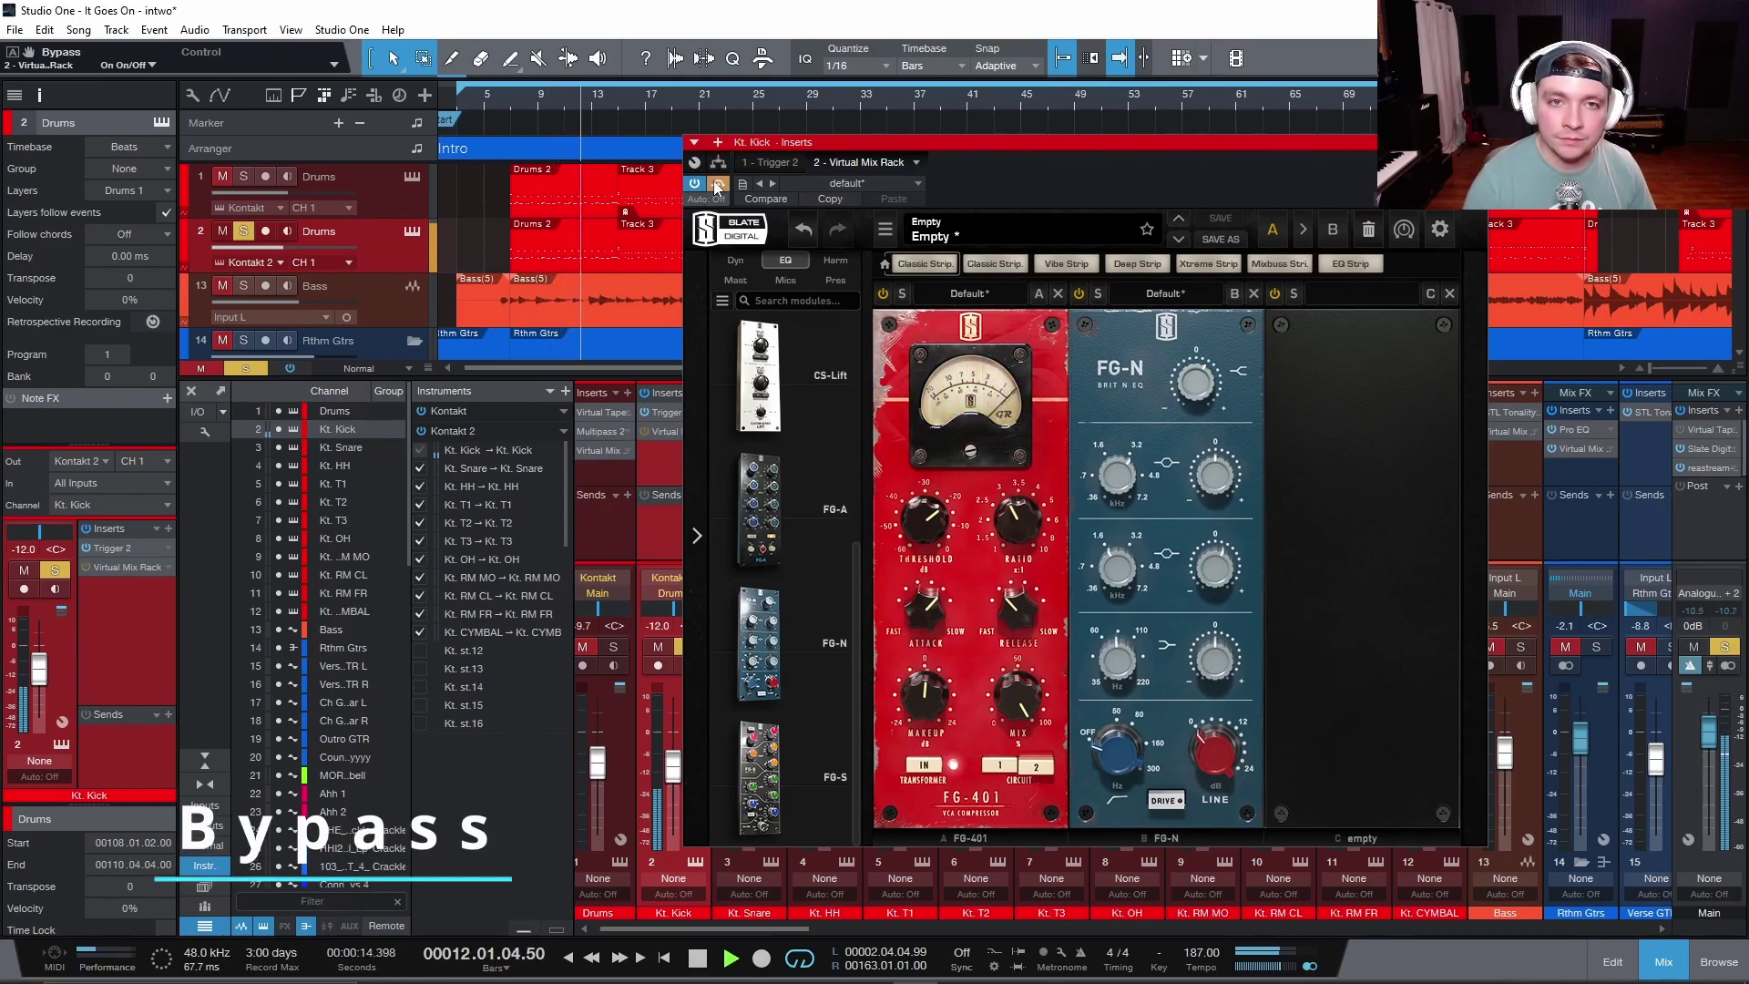
pyautogui.click(718, 185)
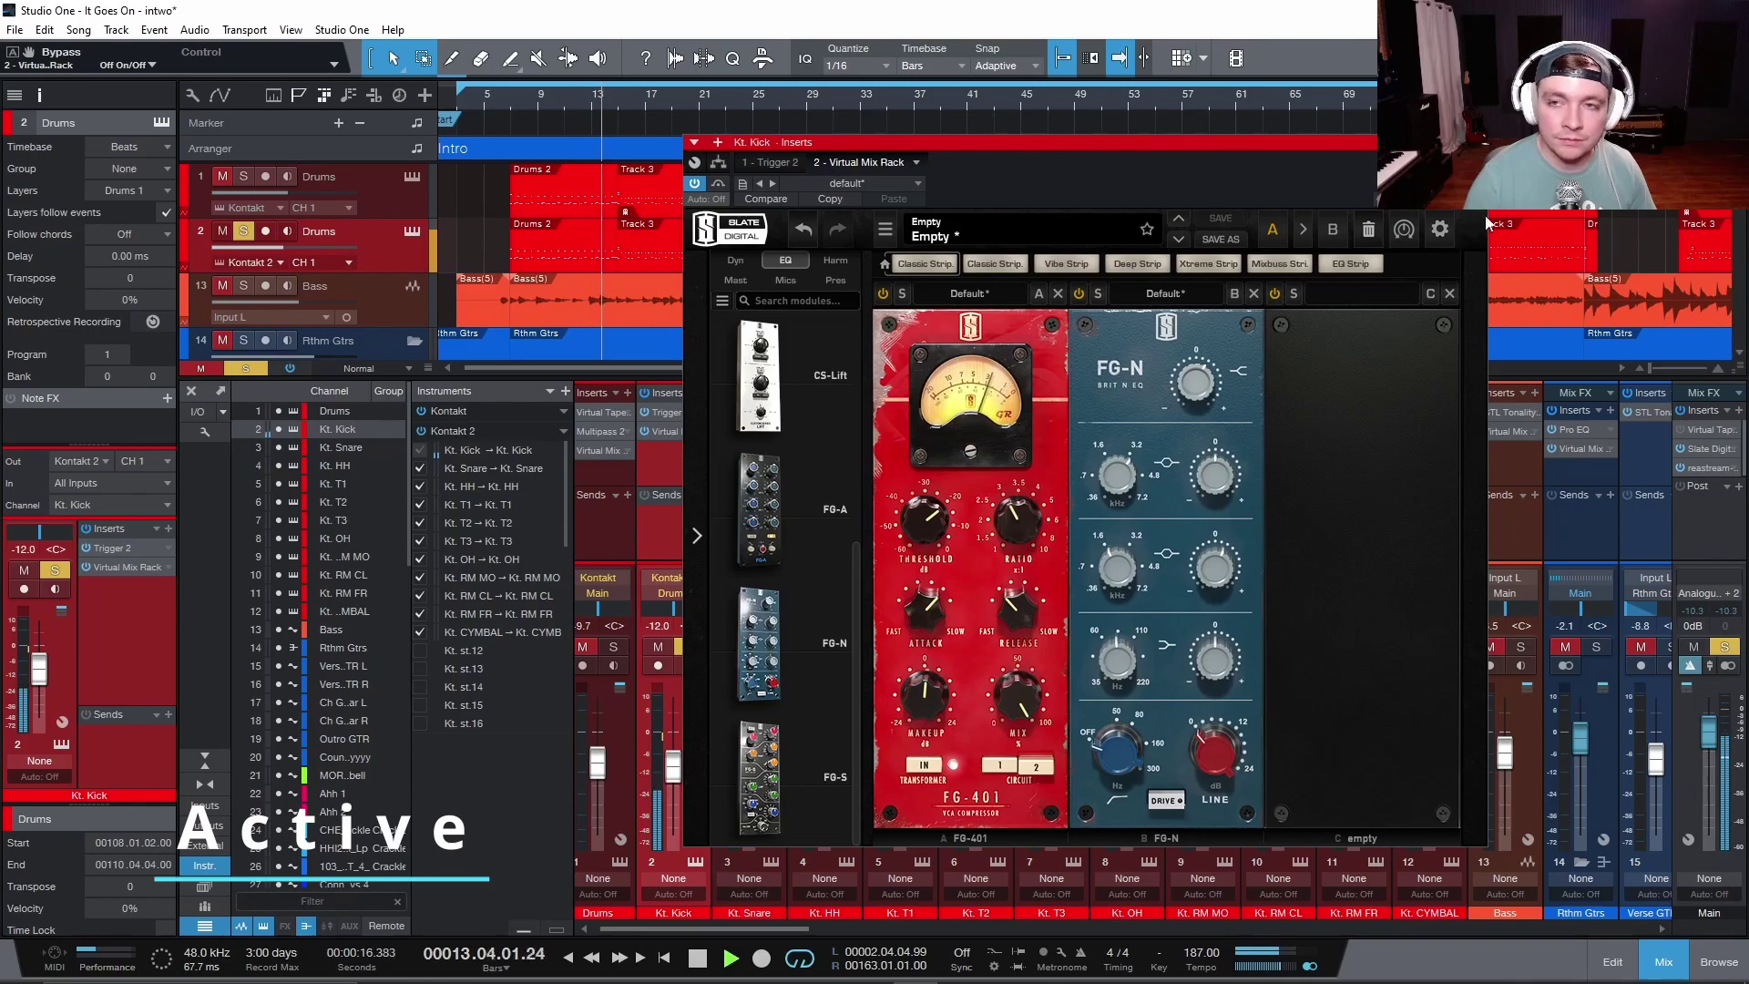
pyautogui.press('Escape')
# Insert Virtual Mix Rack after Trigger 2 on the Kt. Snare channel and clear all its default modules.
pyautogui.click(747, 443)
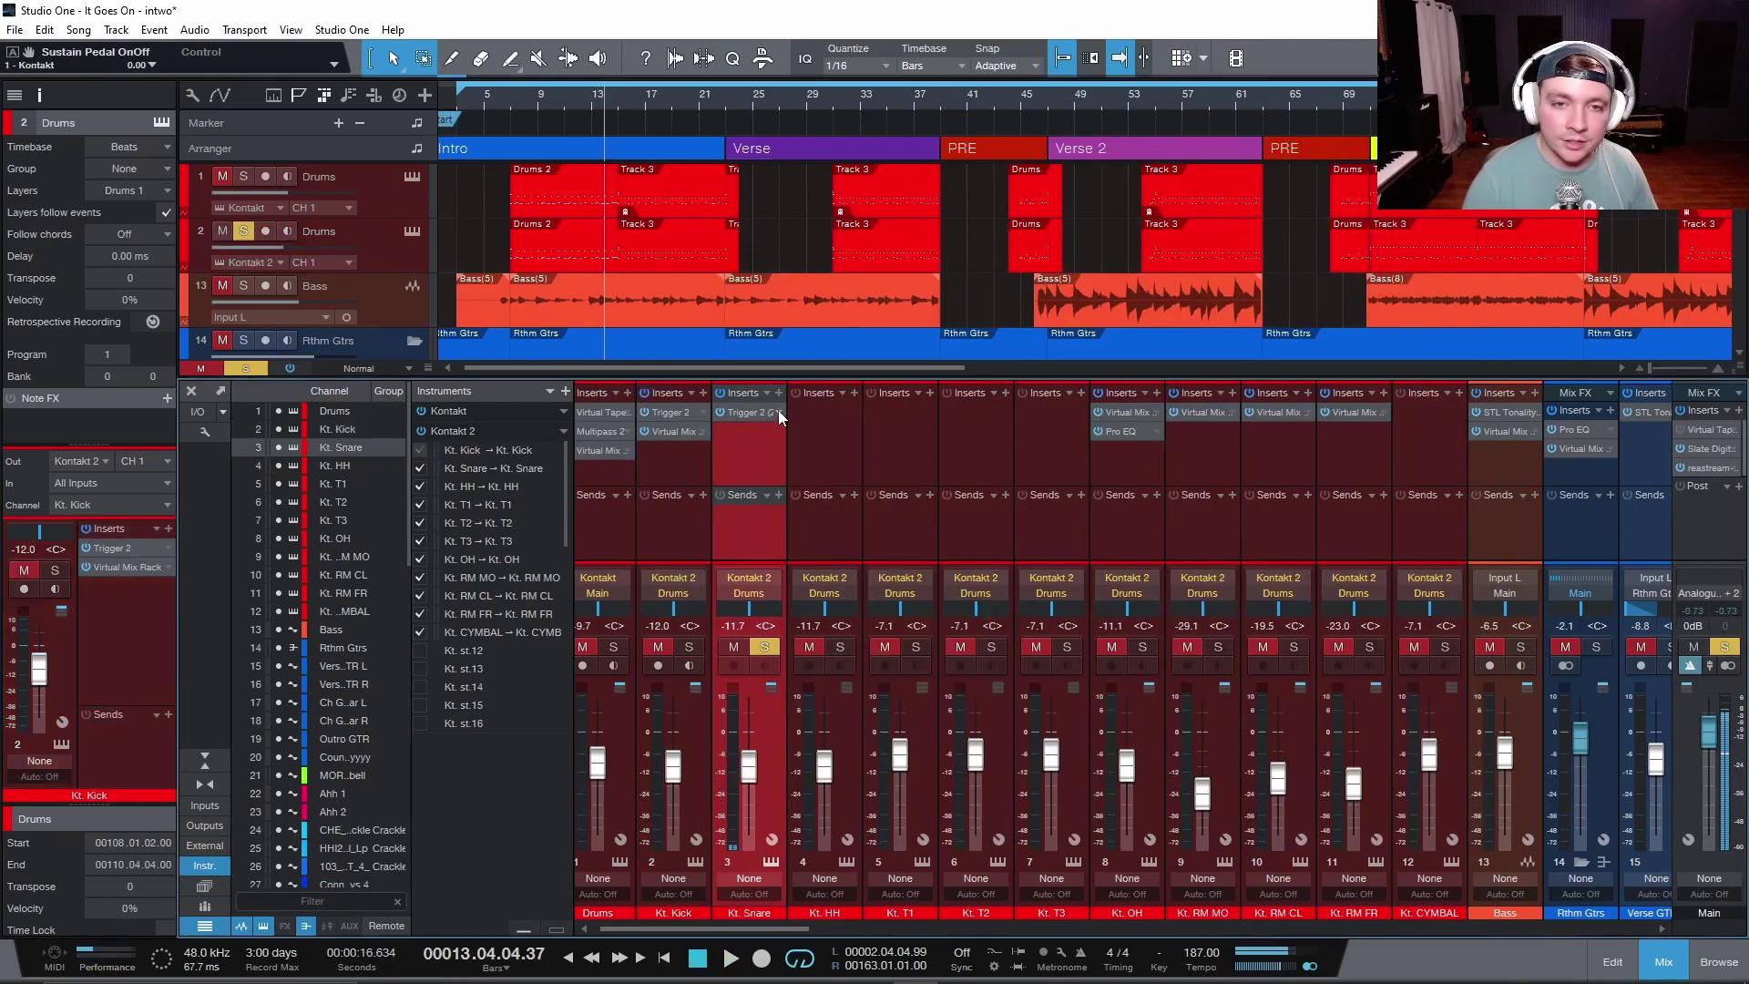
pyautogui.click(782, 393)
pyautogui.click(929, 499)
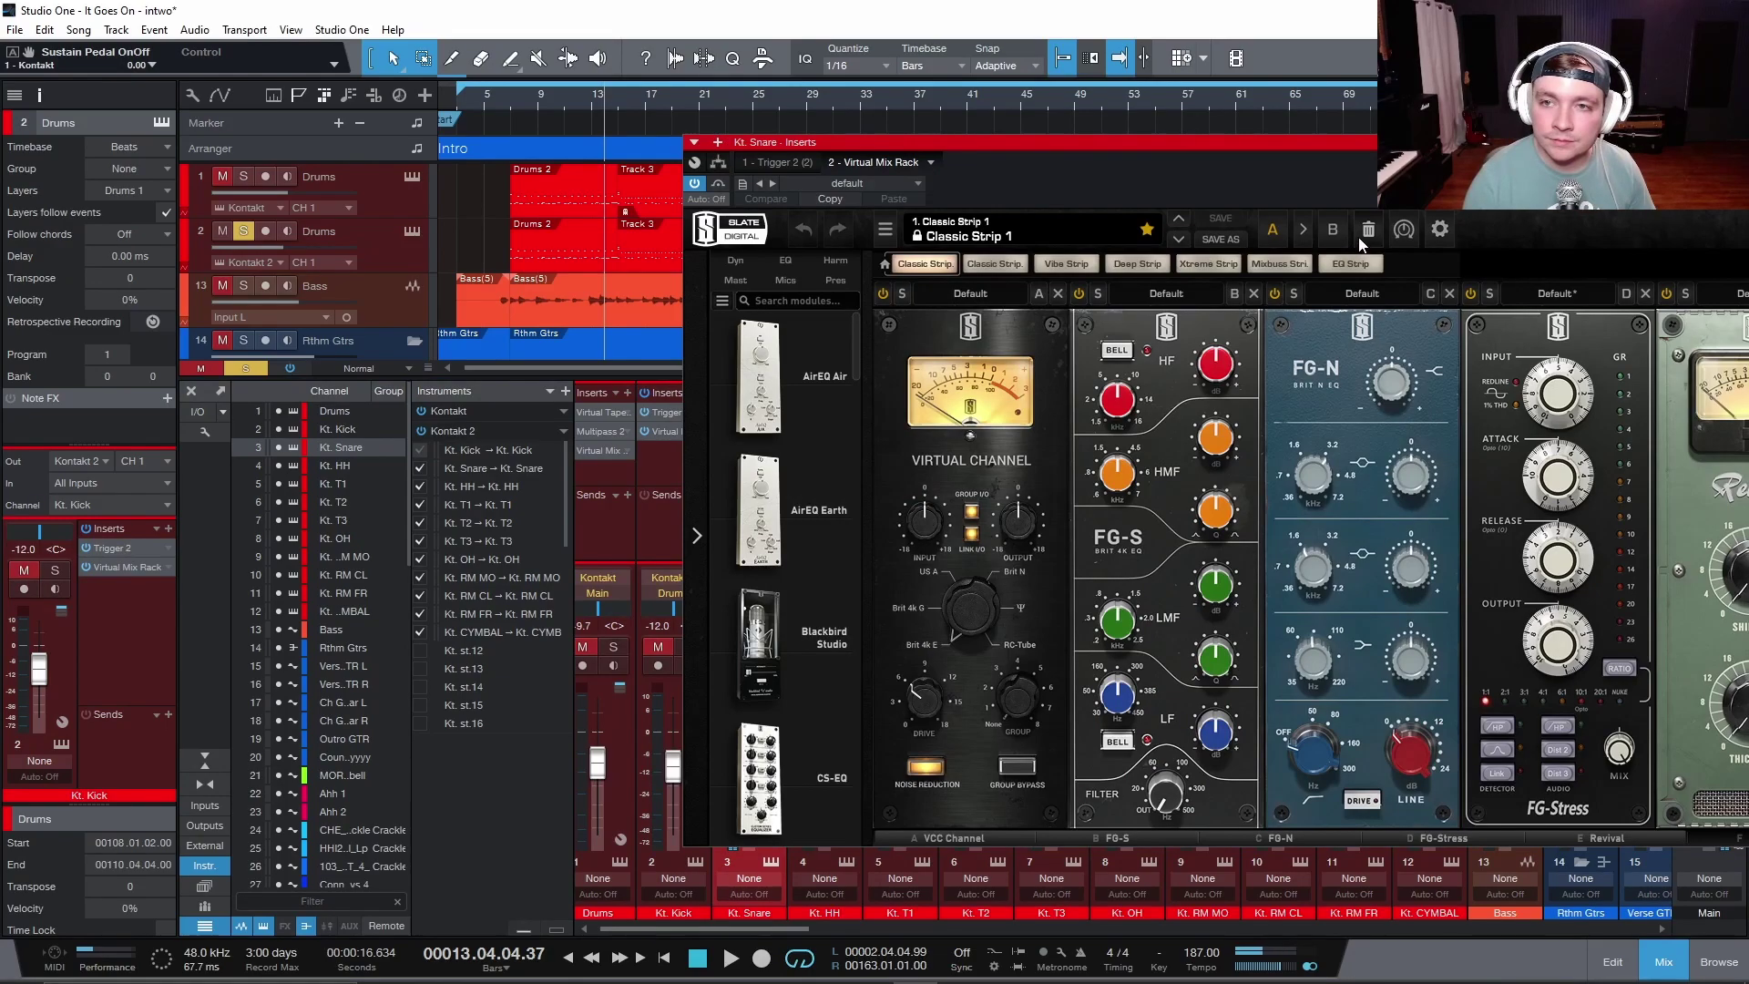
pyautogui.click(1367, 233)
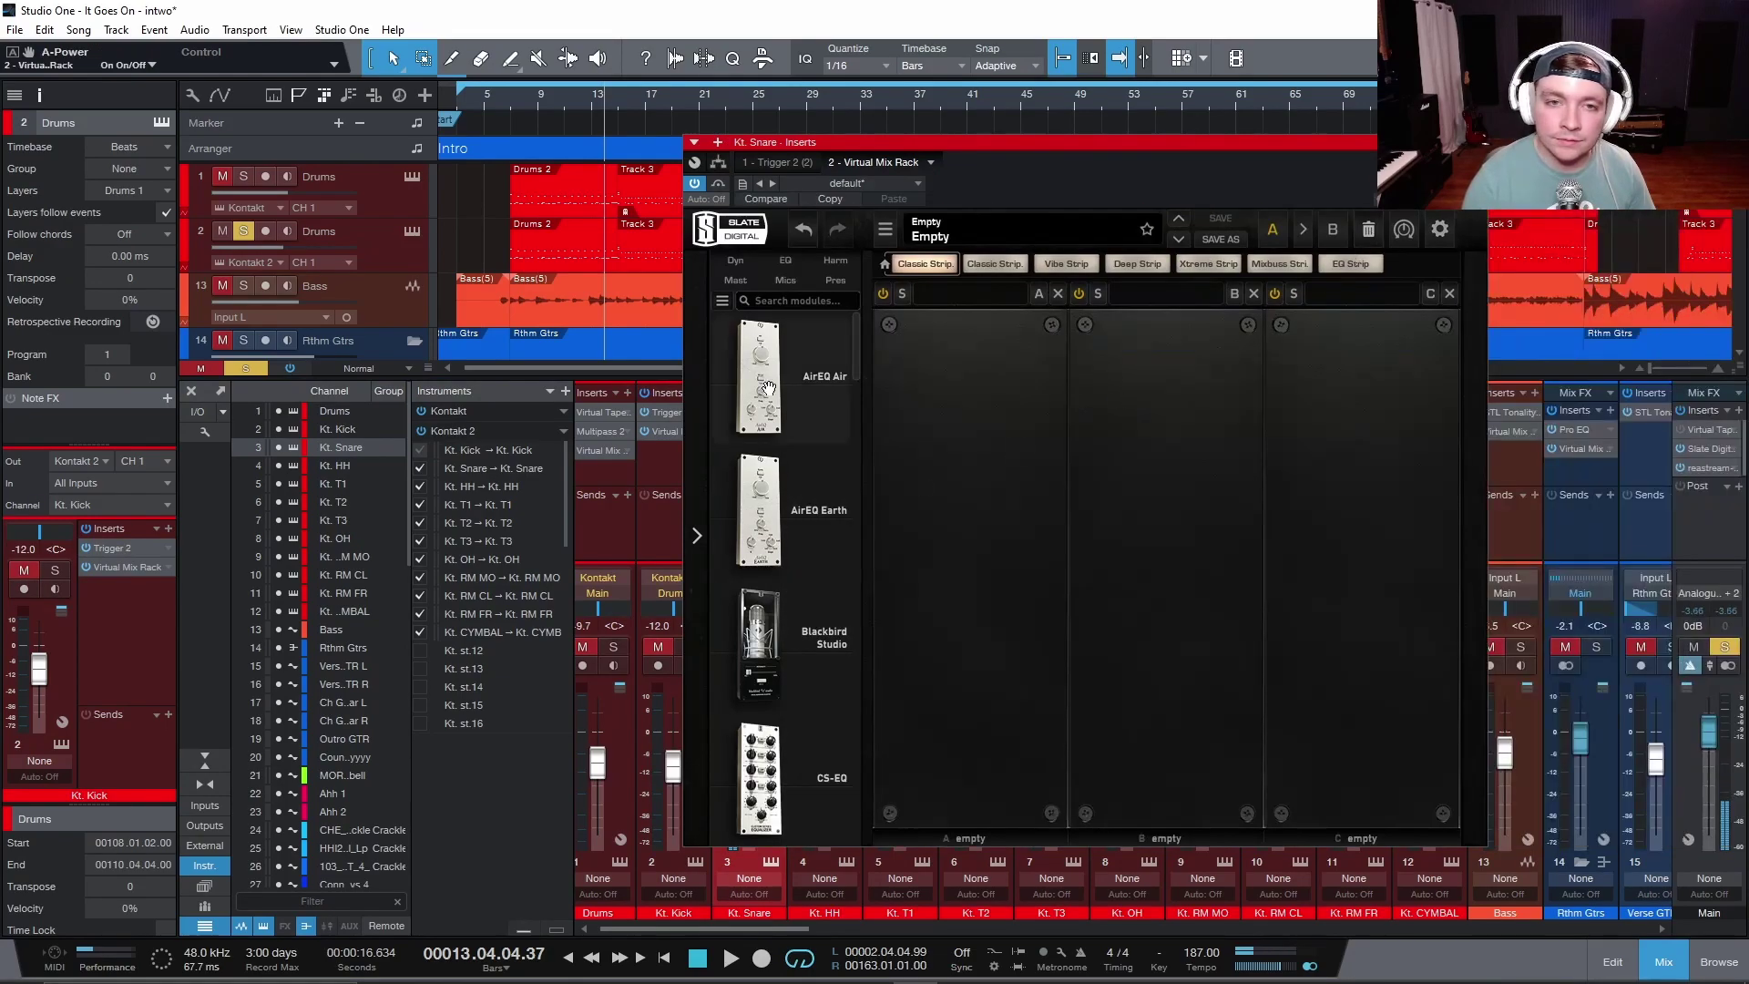
# Find the FG-401 compressor among the dynamics modules and load it into the snare rack's first slot.
pyautogui.click(747, 265)
pyautogui.scroll(-6, 798, 695)
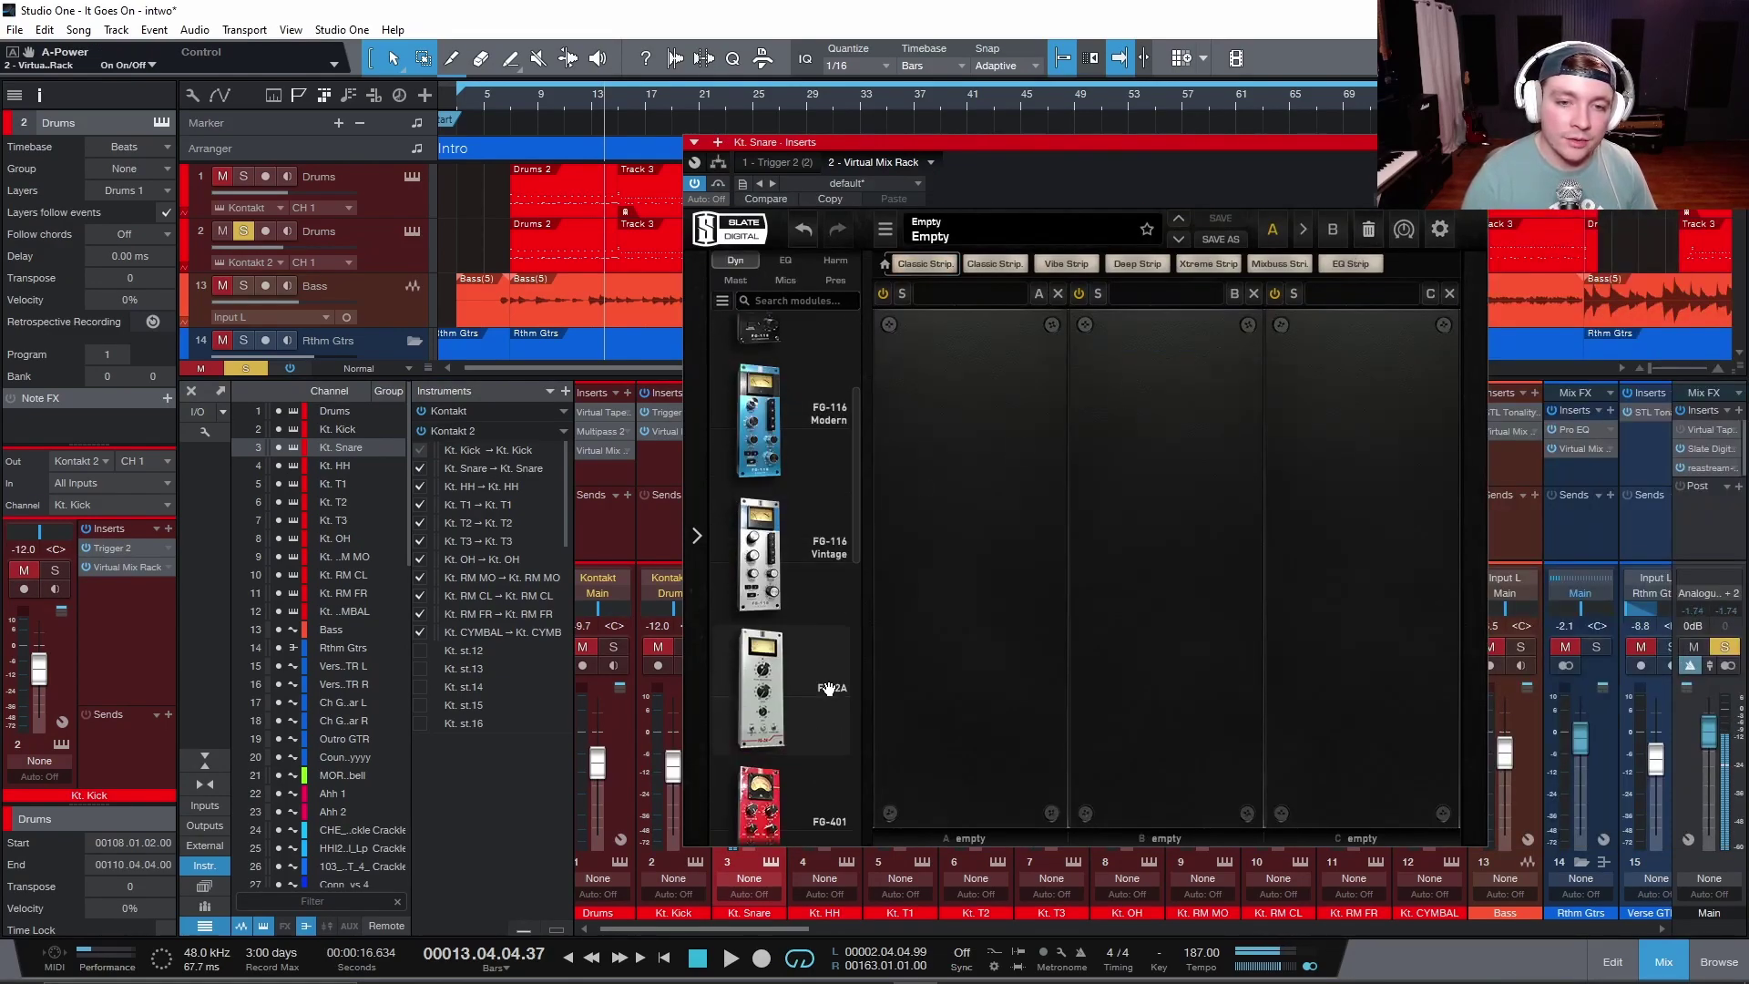
pyautogui.doubleClick(798, 695)
# Play the snare while setting its FG-401 threshold to -14.7 dB and raising the ratio.
pyautogui.click(524, 113)
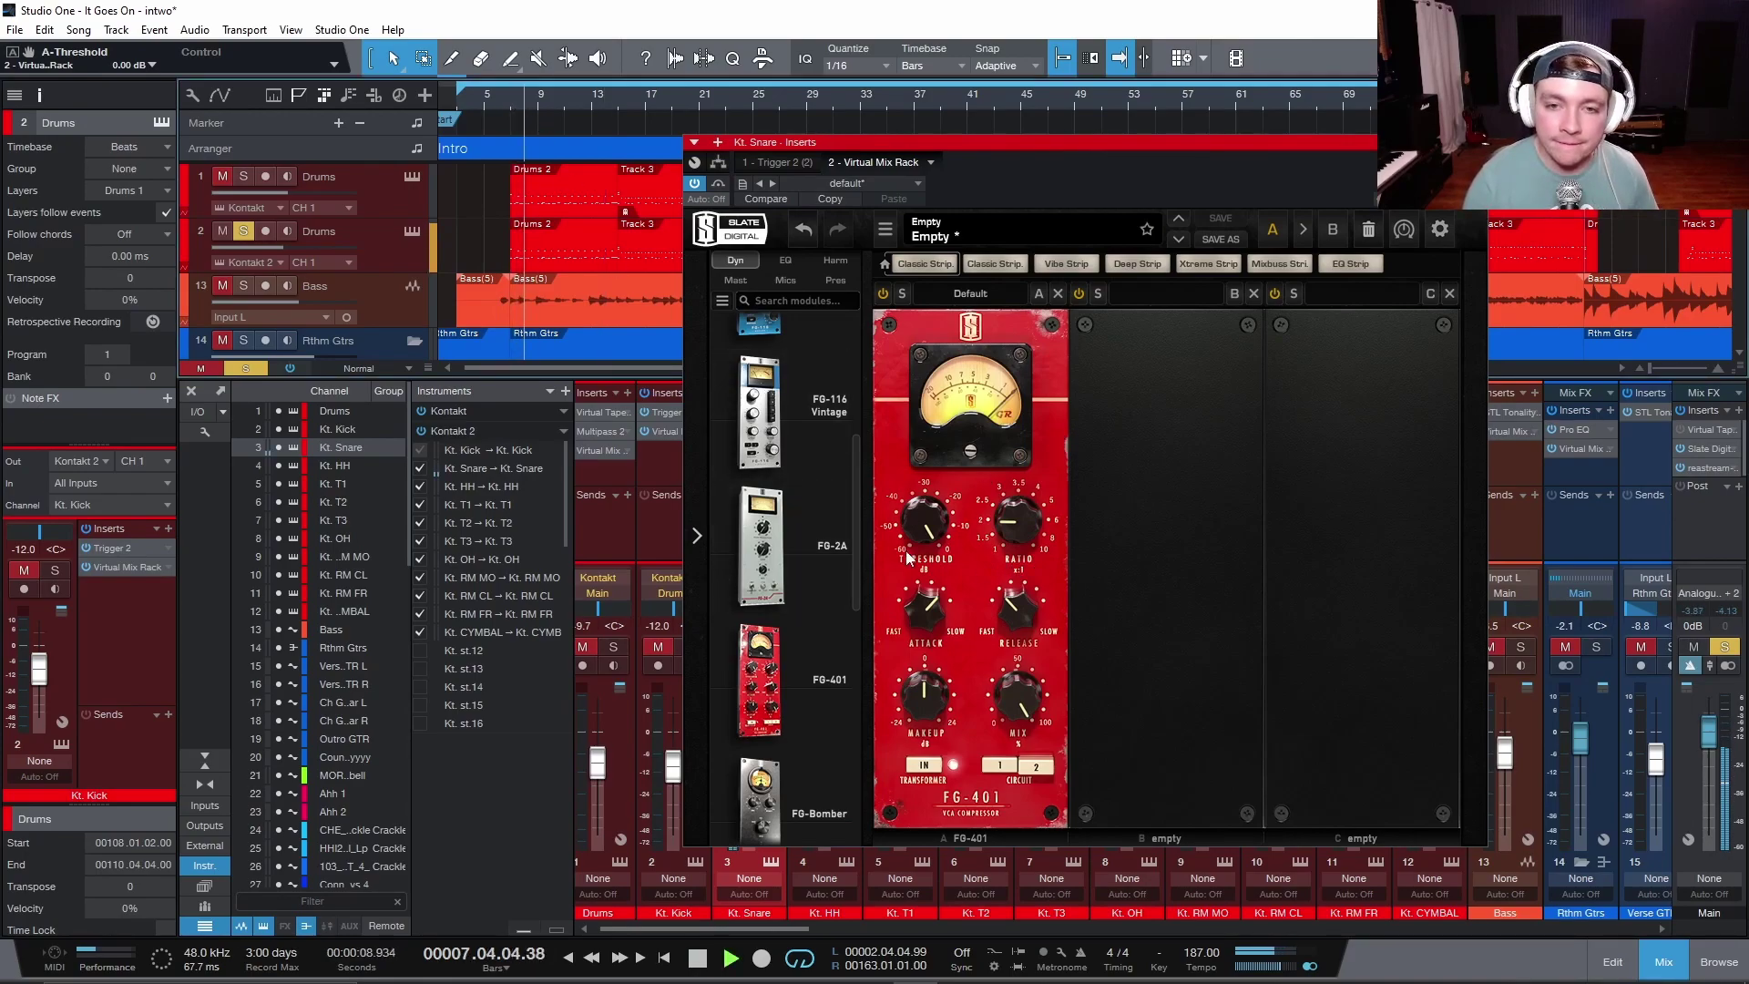
pyautogui.moveTo(919, 514); pyautogui.dragTo(921, 576)
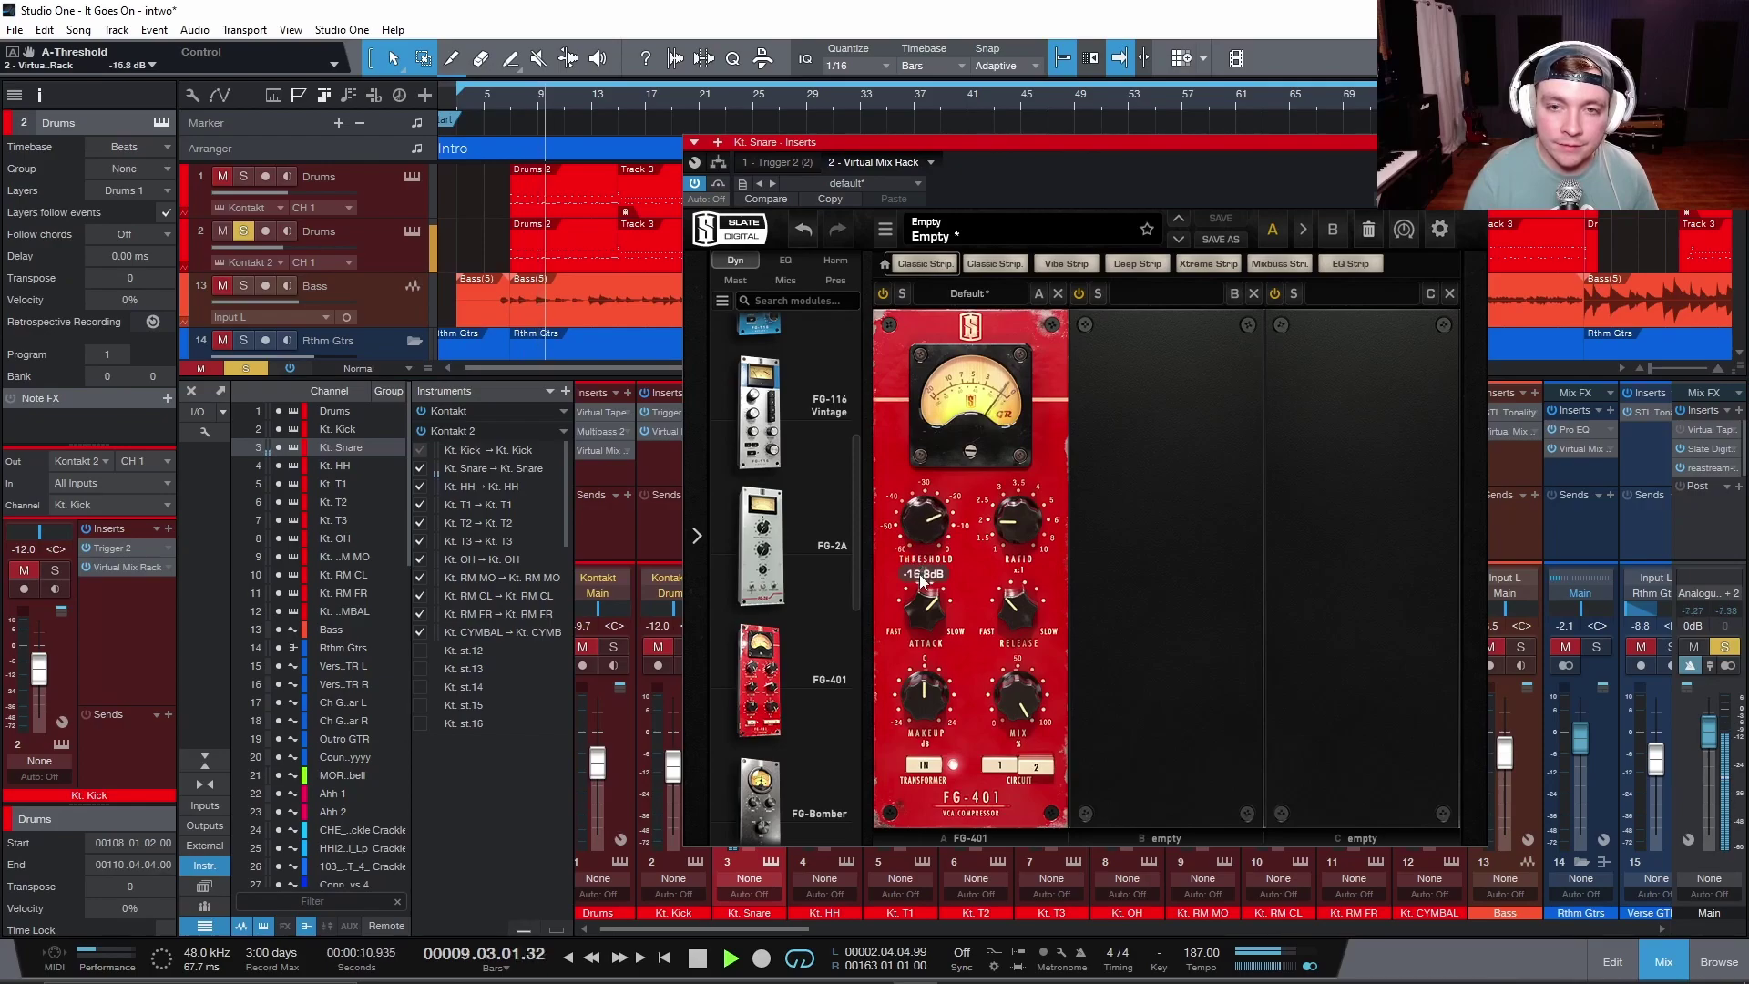
pyautogui.moveTo(1036, 543); pyautogui.dragTo(1040, 451)
pyautogui.moveTo(909, 539); pyautogui.dragTo(918, 523)
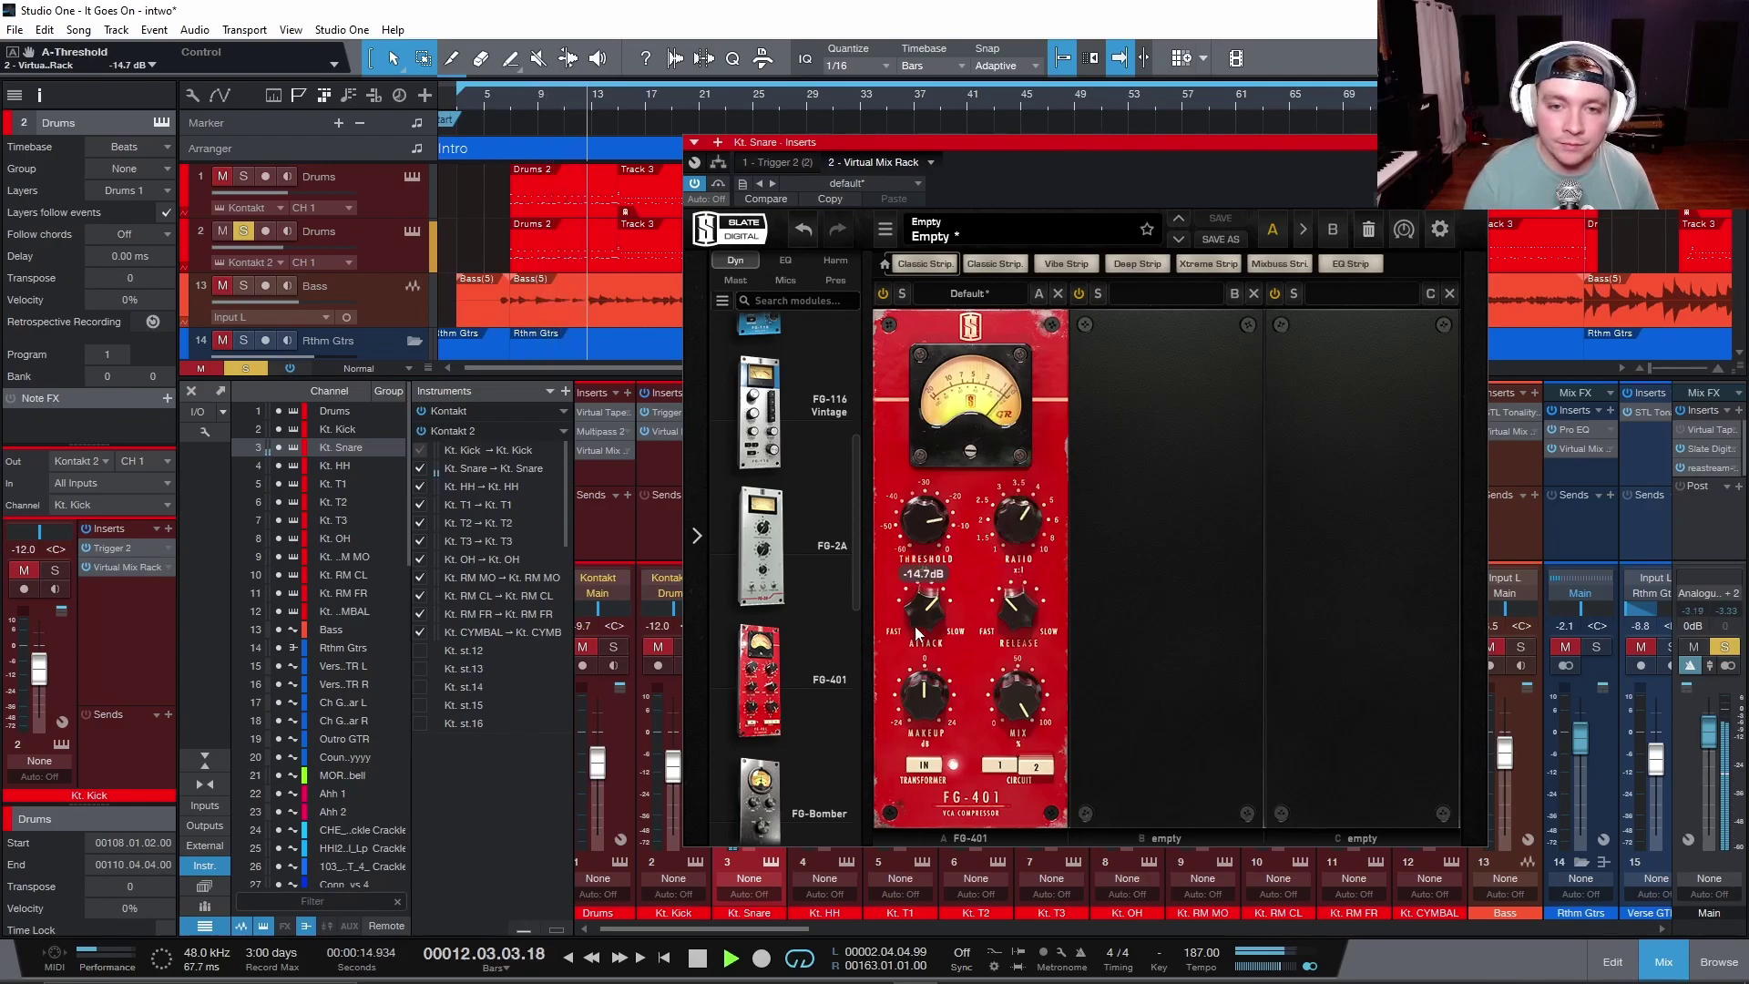
# Fine-tune the attack and release of the snare's FG-401 and lower its threshold to about -22 dB.
pyautogui.moveTo(921, 634); pyautogui.dragTo(1016, 647)
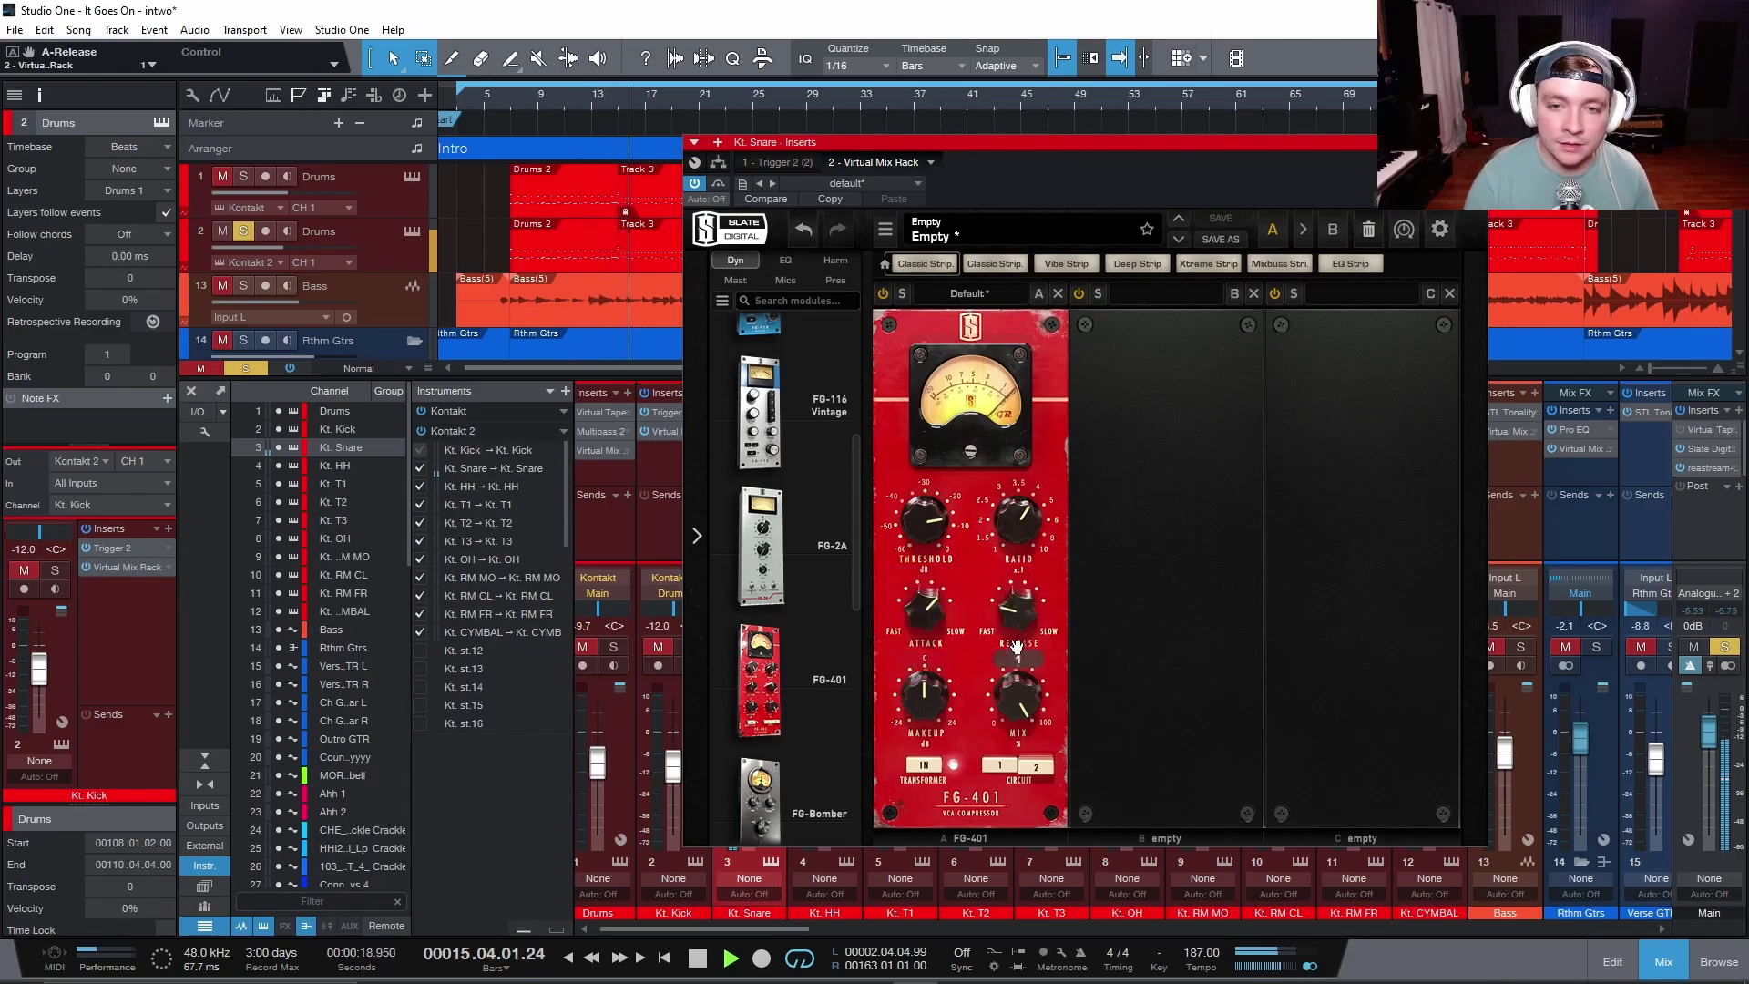
pyautogui.moveTo(937, 575); pyautogui.dragTo(920, 574)
pyautogui.click(1013, 604)
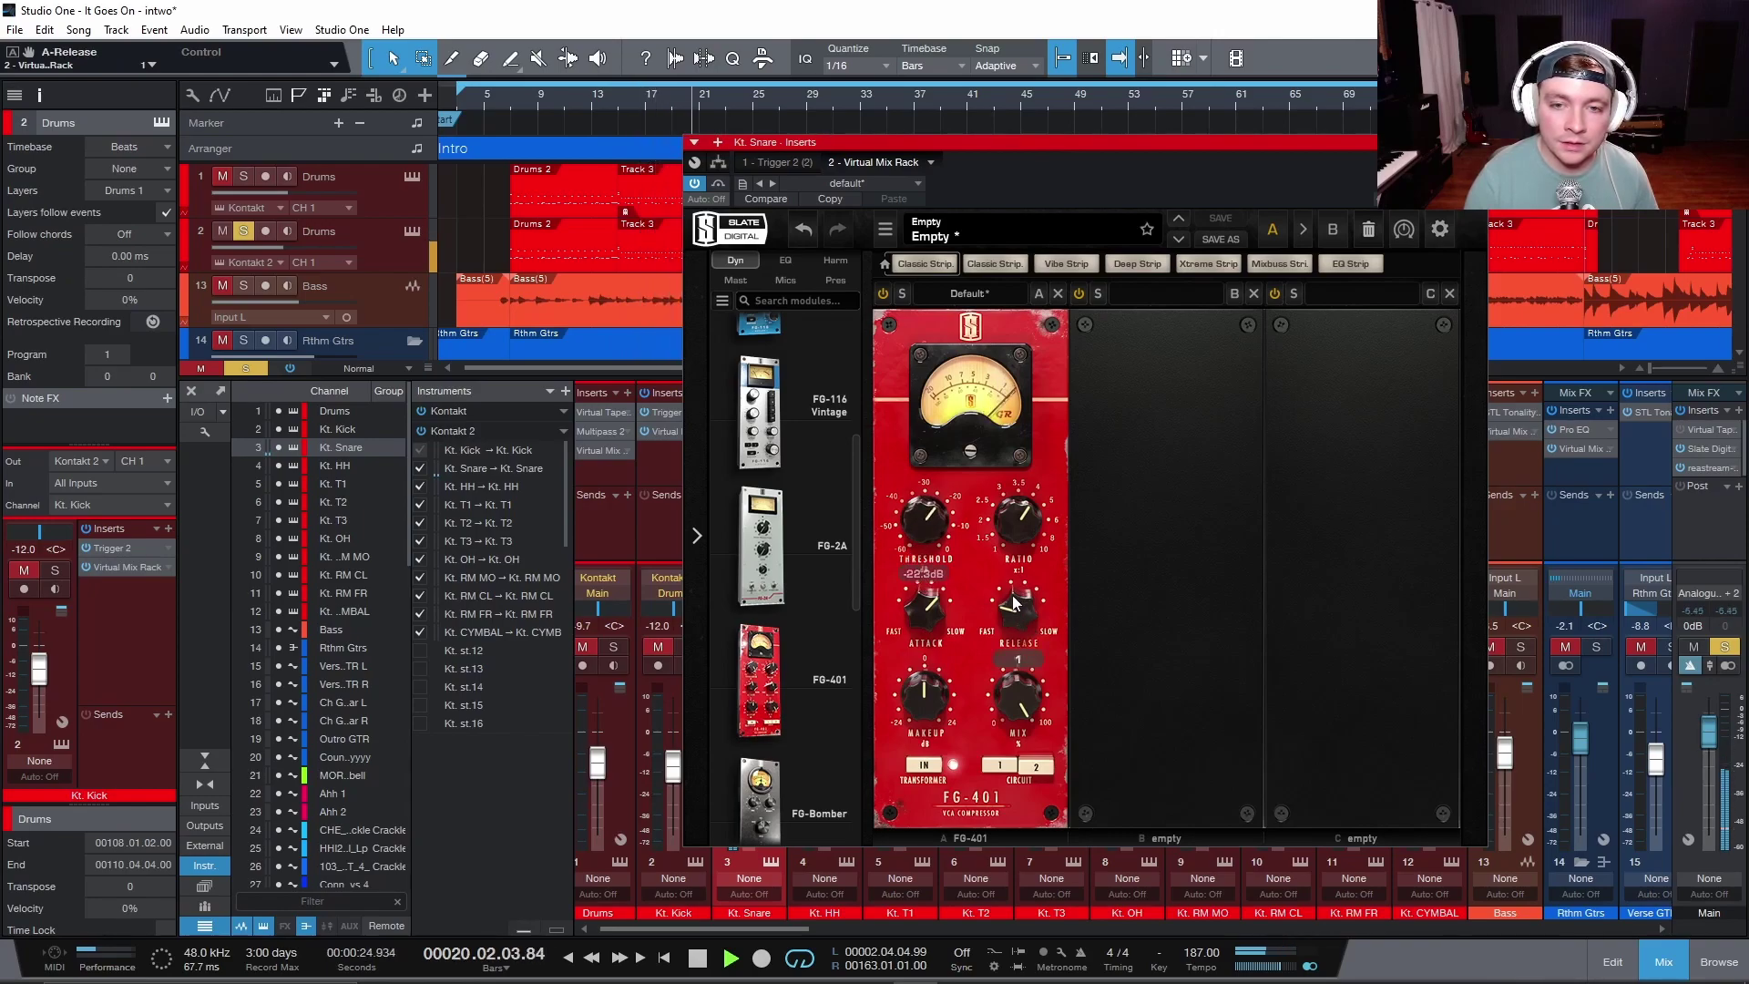
pyautogui.moveTo(1024, 615); pyautogui.dragTo(1020, 627)
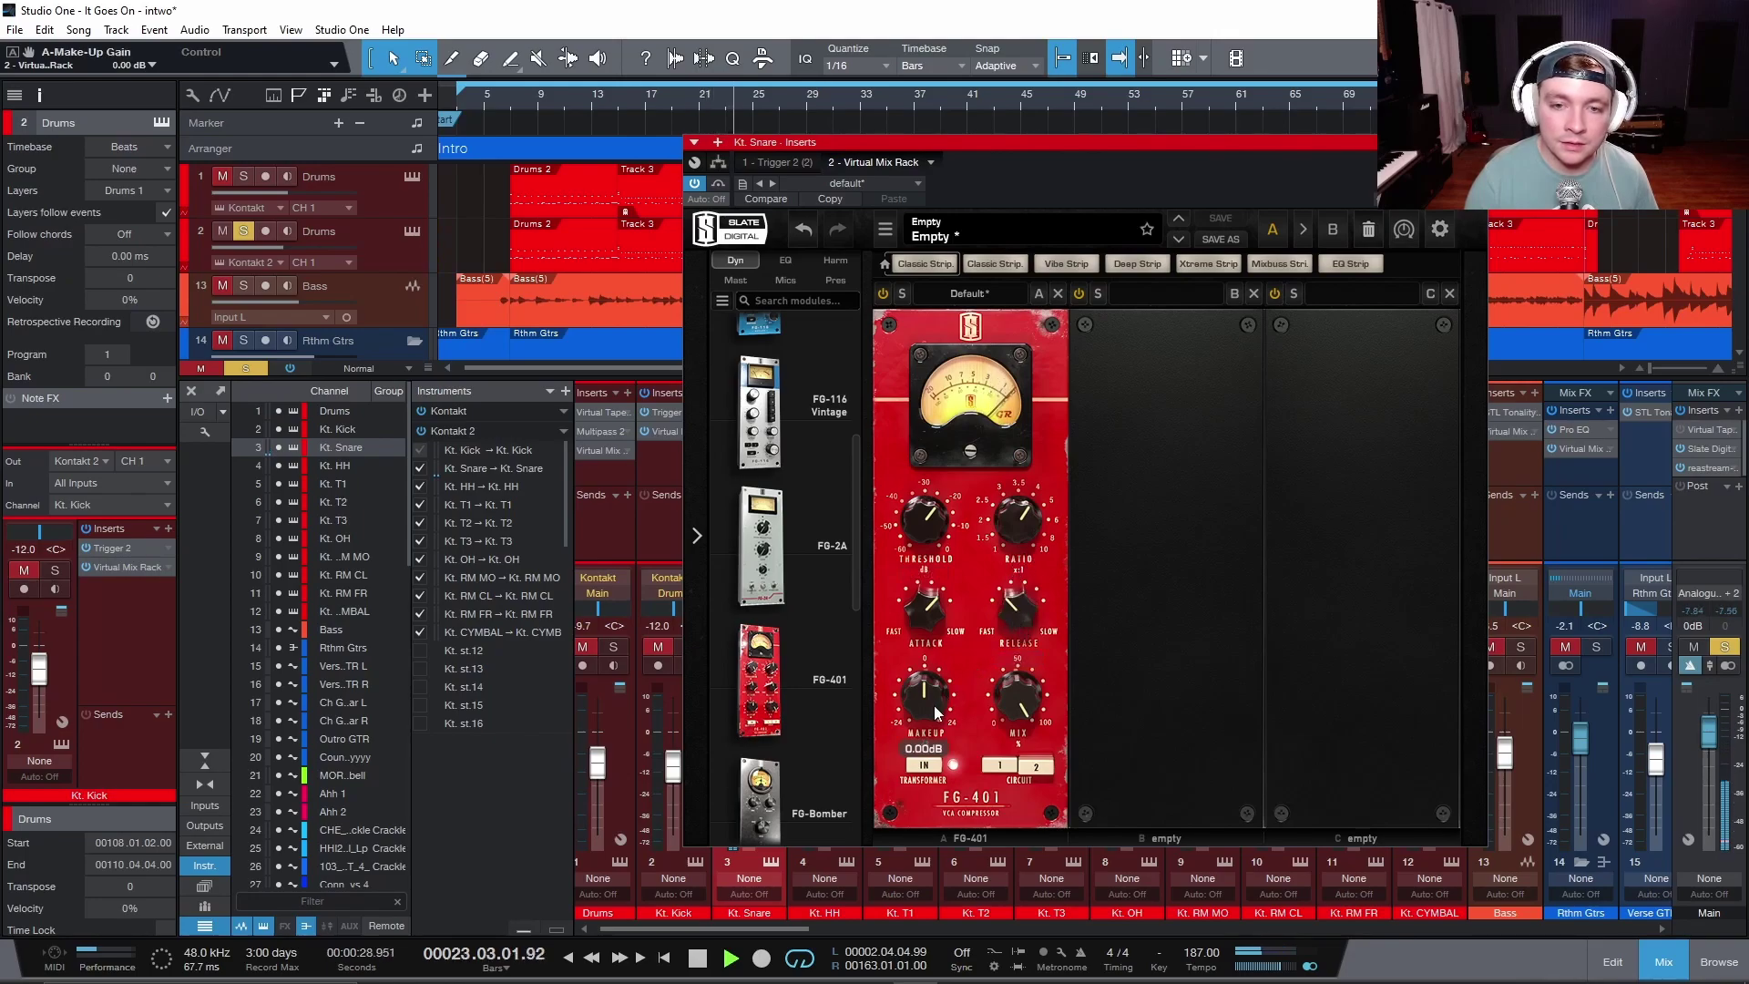
# Set the snare's FG-401 make-up gain to +2.31 dB and compare the rack bypassed and active from bar 7.
pyautogui.click(516, 111)
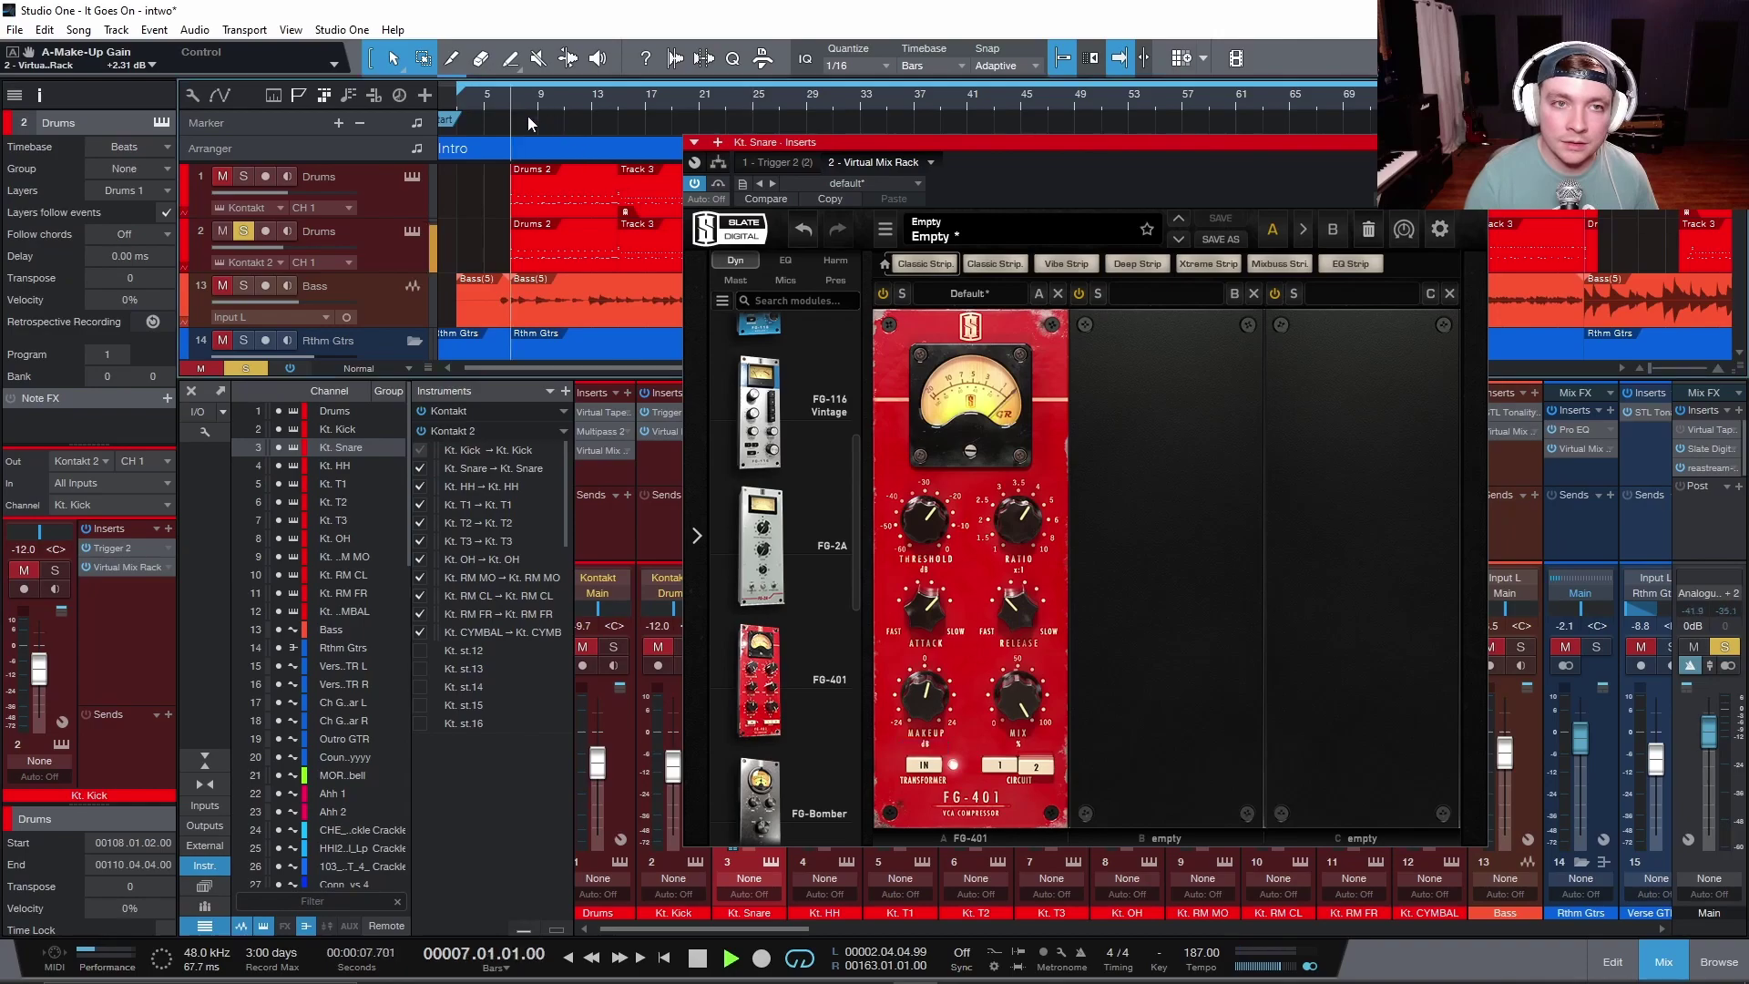
pyautogui.click(719, 183)
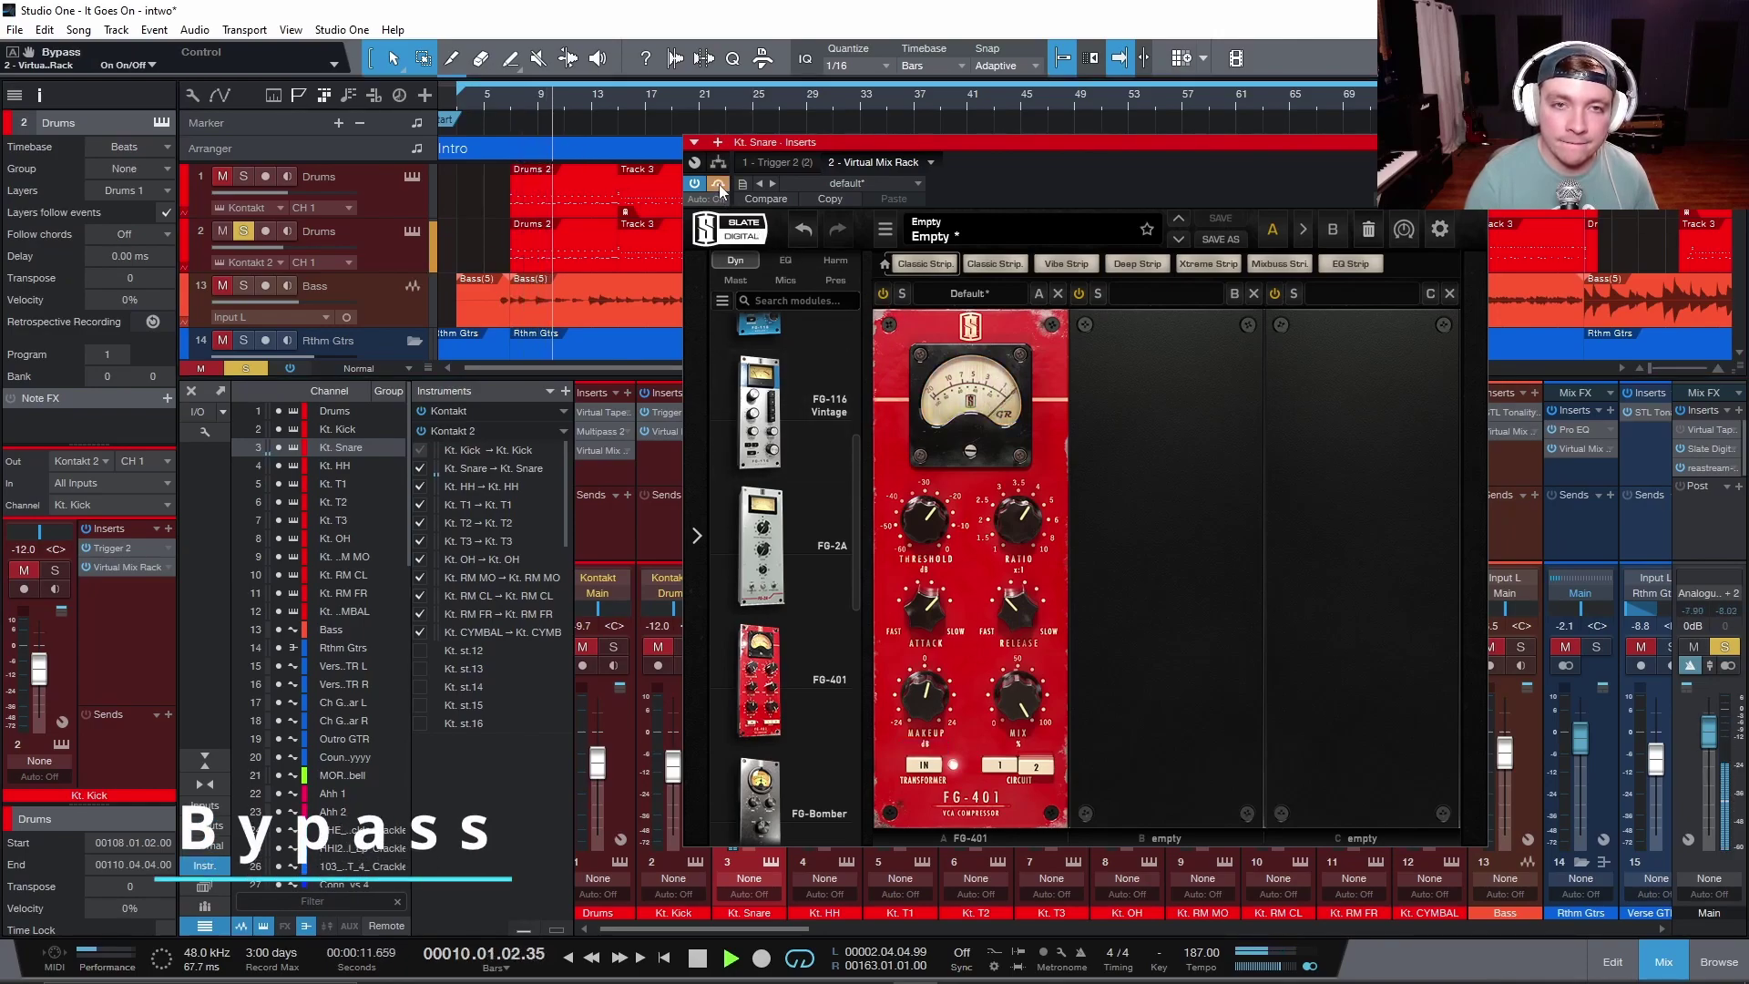
pyautogui.click(719, 183)
# Load the FG-N equalizer into the snare rack's second slot and play the snare from bar 7.
pyautogui.click(789, 261)
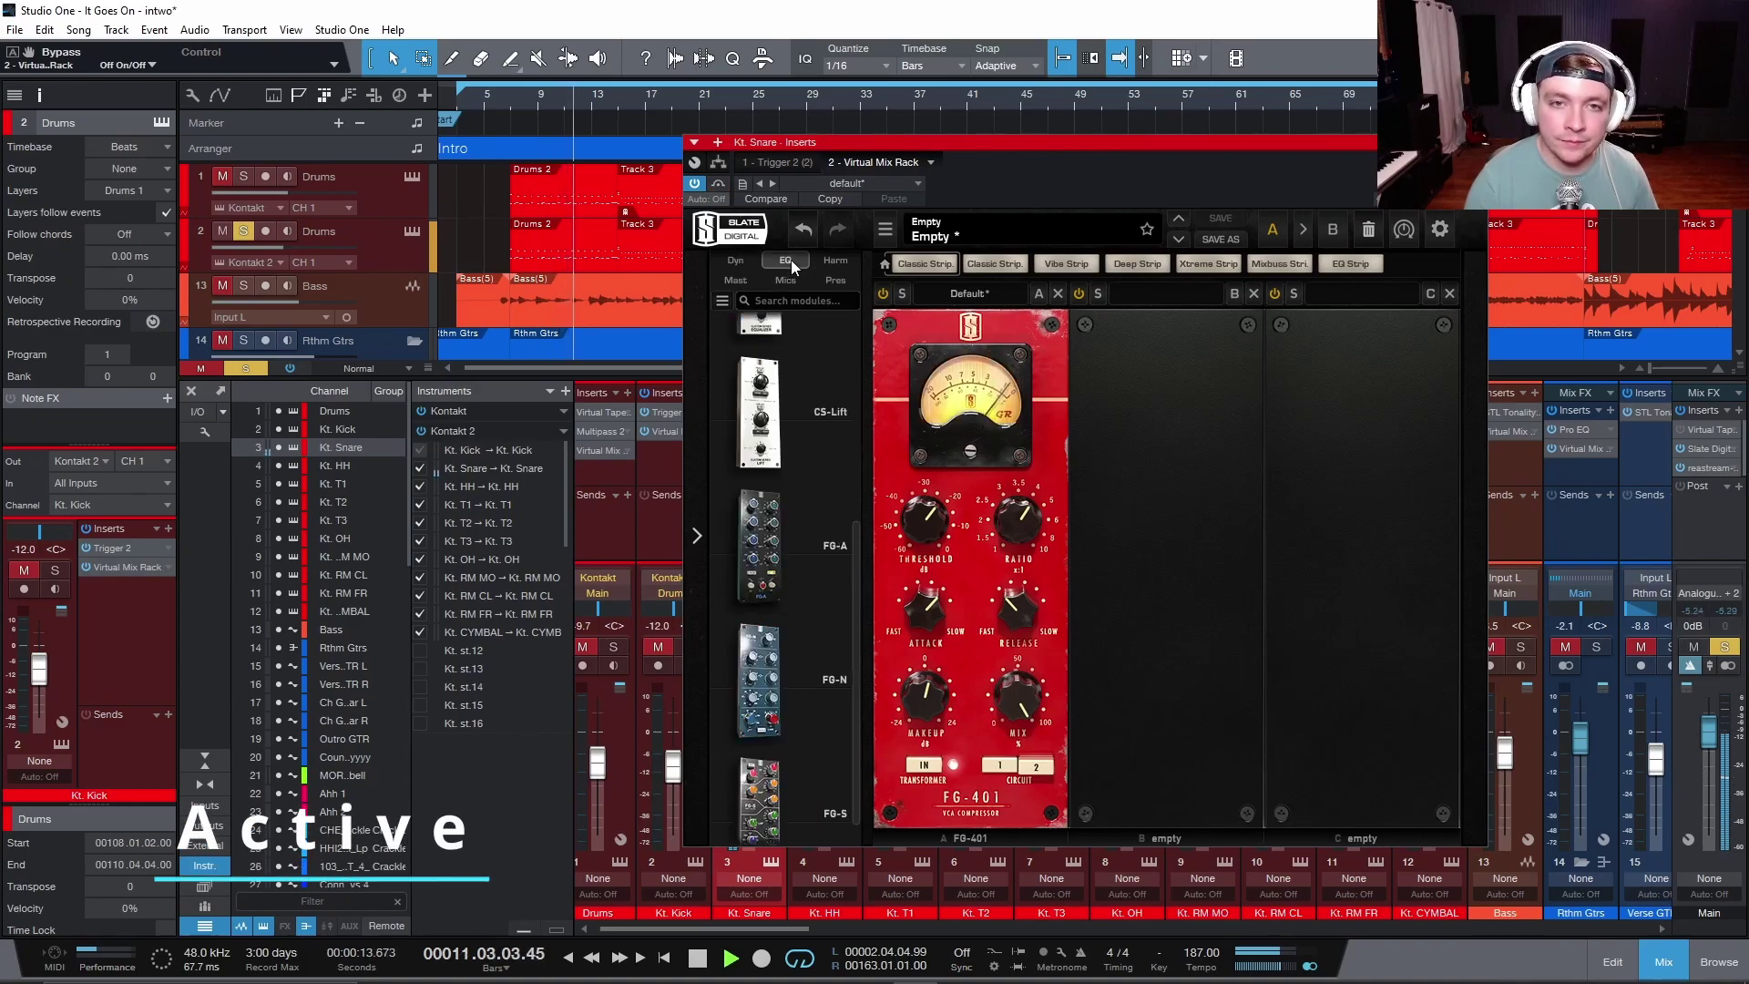
pyautogui.moveTo(759, 679); pyautogui.dragTo(941, 433)
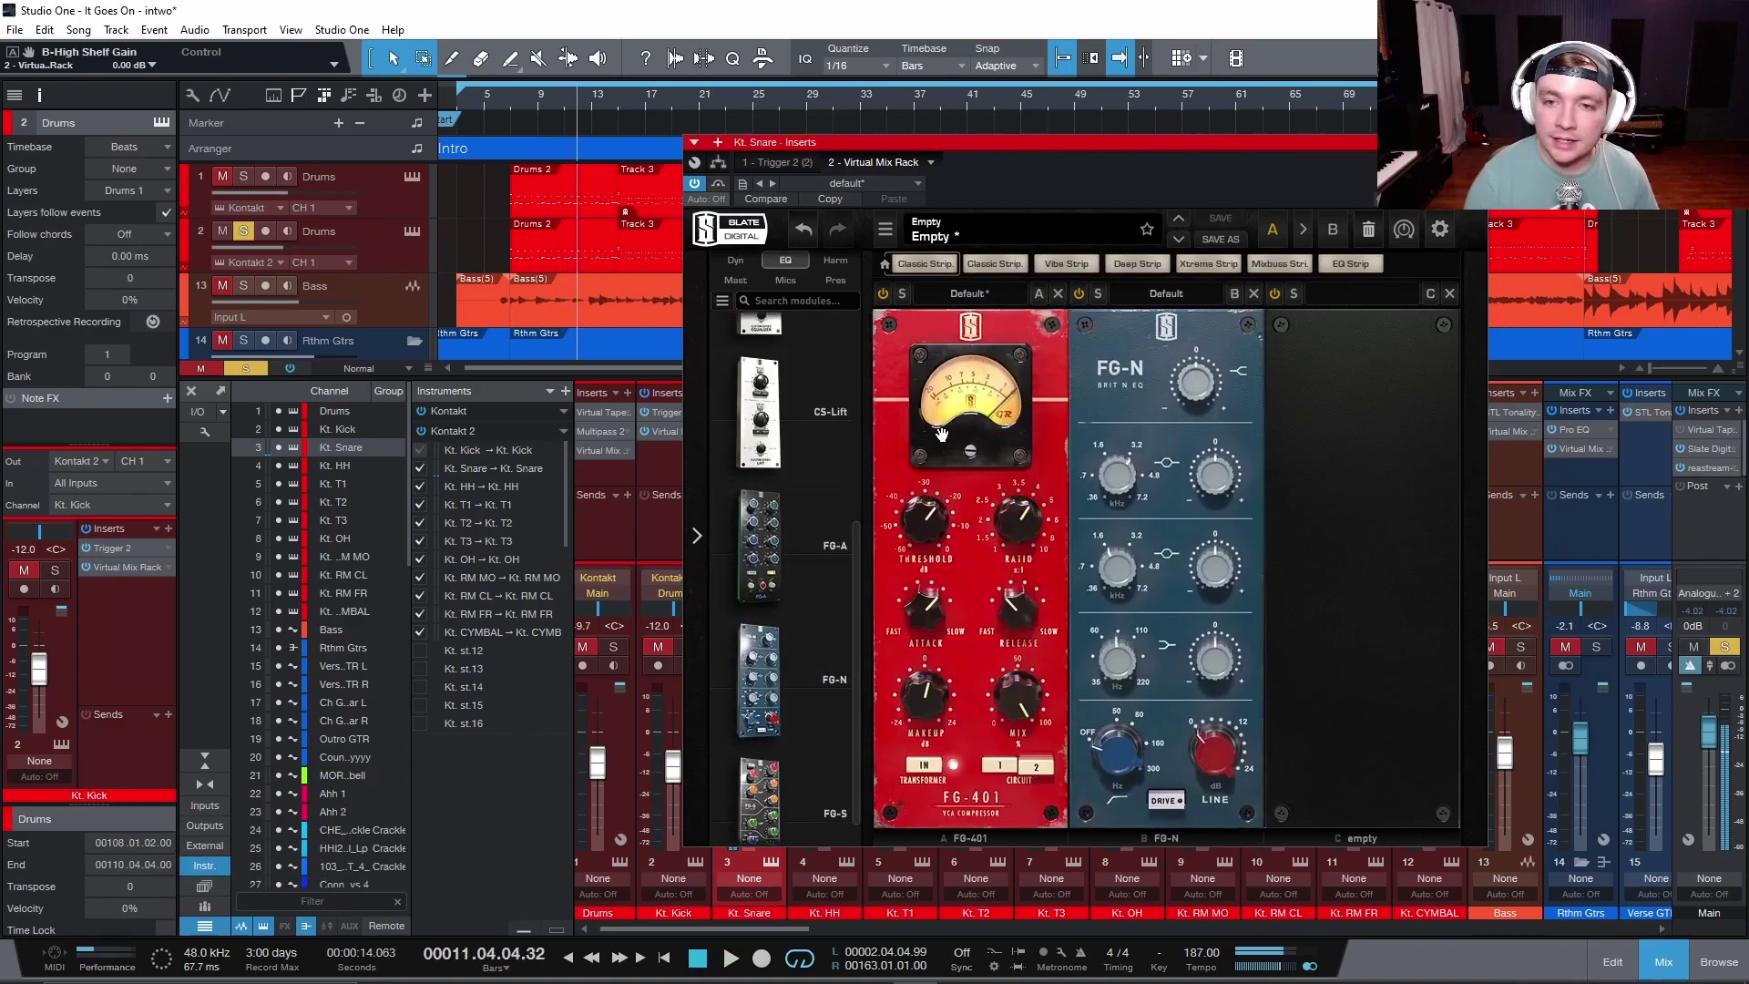
pyautogui.click(507, 111)
pyautogui.press('space')
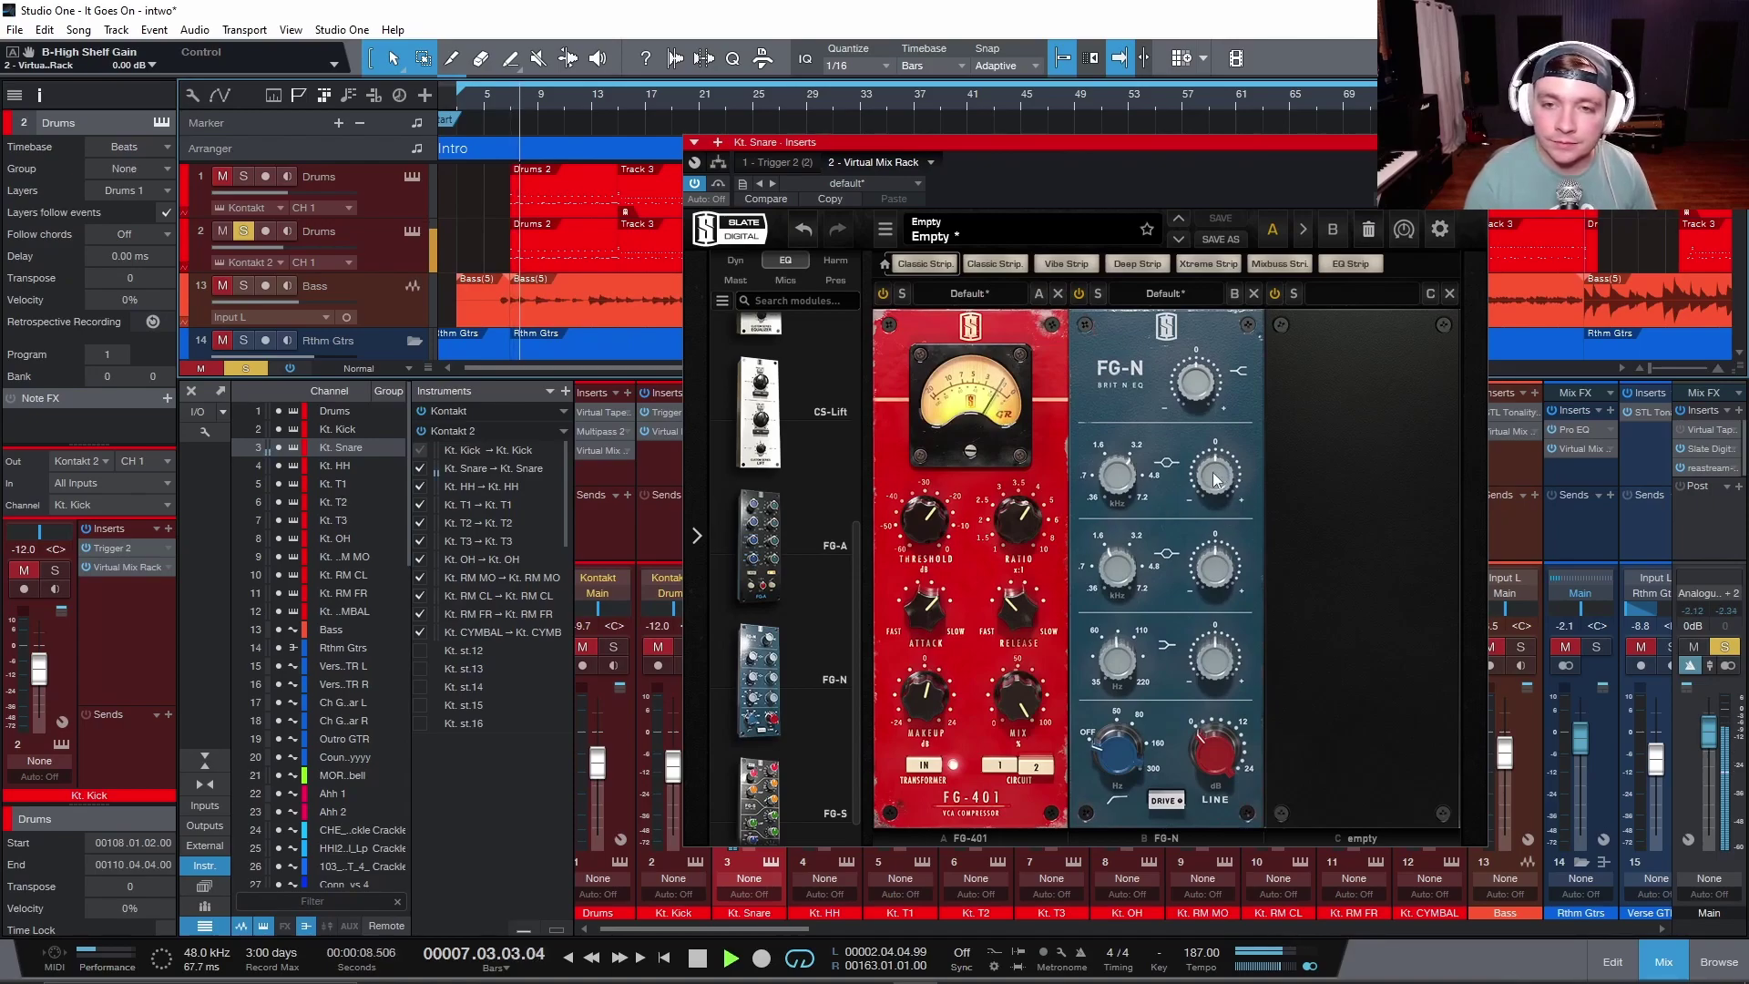
# Shape the snare with FG-N by adjusting Bell 1 and the high shelf, with Bell 2 gain at +3.15 dB and low shelf gain at +2.10 dB.
pyautogui.moveTo(1124, 574); pyautogui.dragTo(1145, 664)
pyautogui.moveTo(1225, 583)
pyautogui.mouseDown()
pyautogui.moveTo(1229, 561)
pyautogui.moveTo(1223, 581)
pyautogui.mouseUp()
pyautogui.moveTo(1215, 470); pyautogui.dragTo(1214, 458)
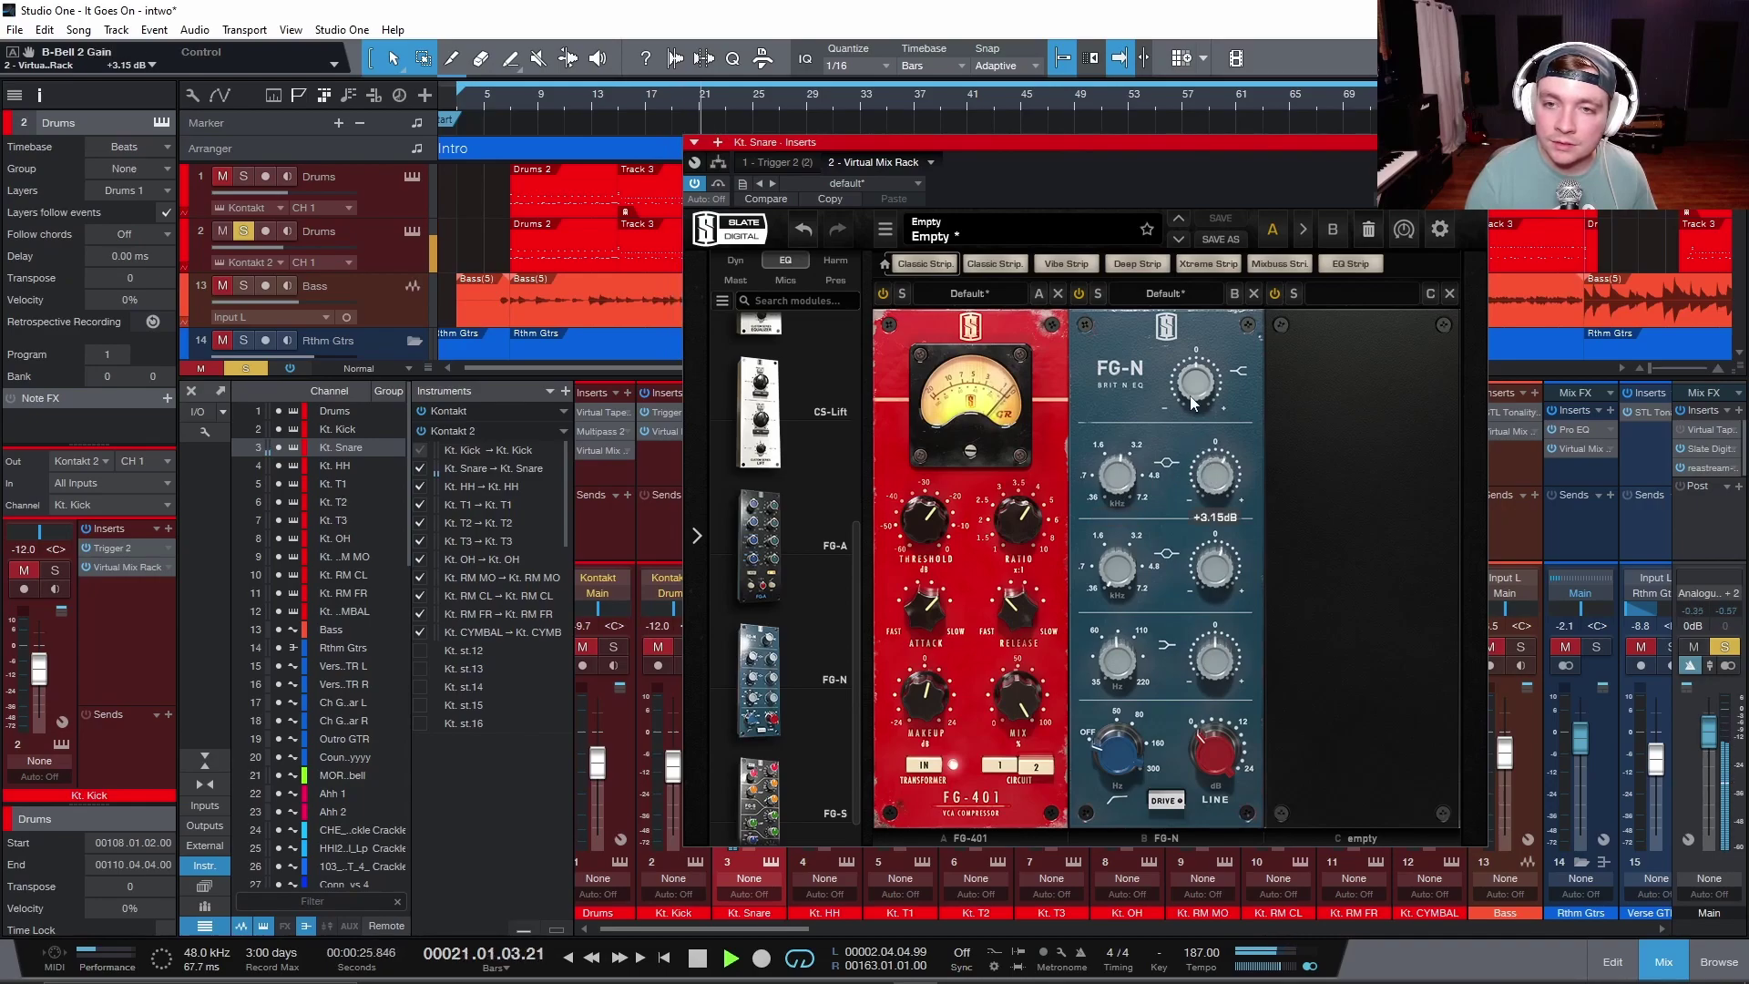
pyautogui.moveTo(1196, 390); pyautogui.dragTo(1189, 390)
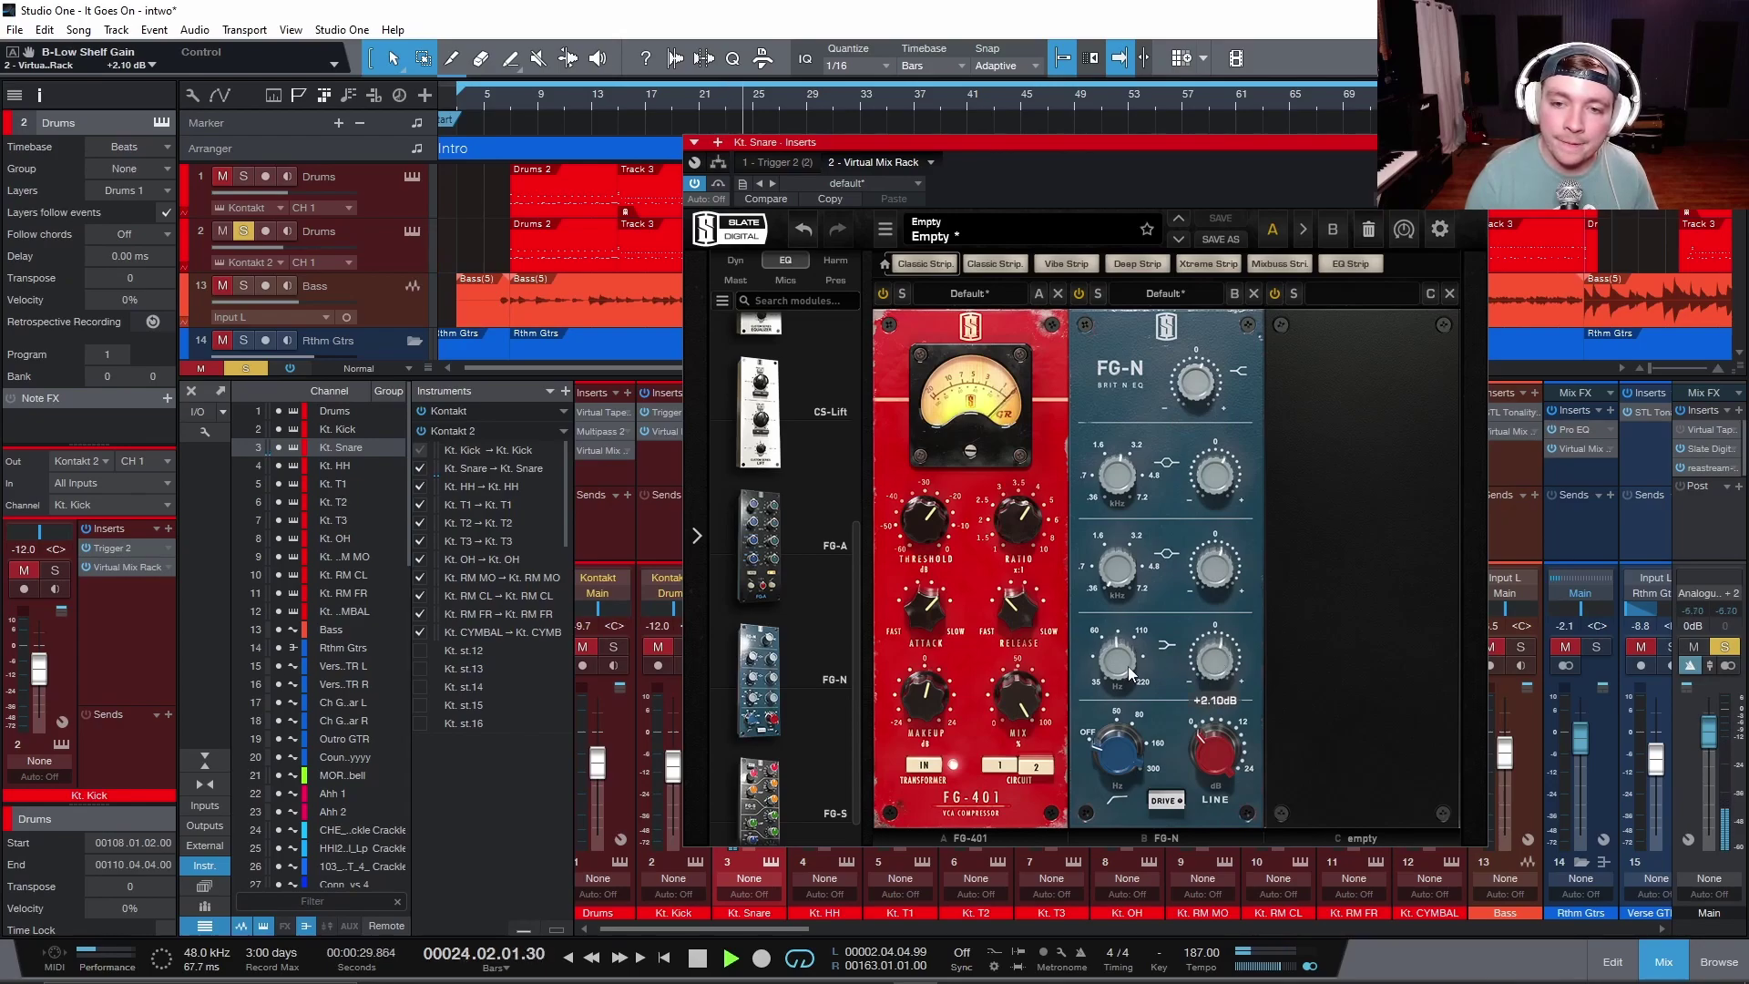
# Set the FG-N low shelf frequency to 105 Hz, adjust its gain, and set the Bell 1 gain to +2.05 dB.
pyautogui.click(479, 146)
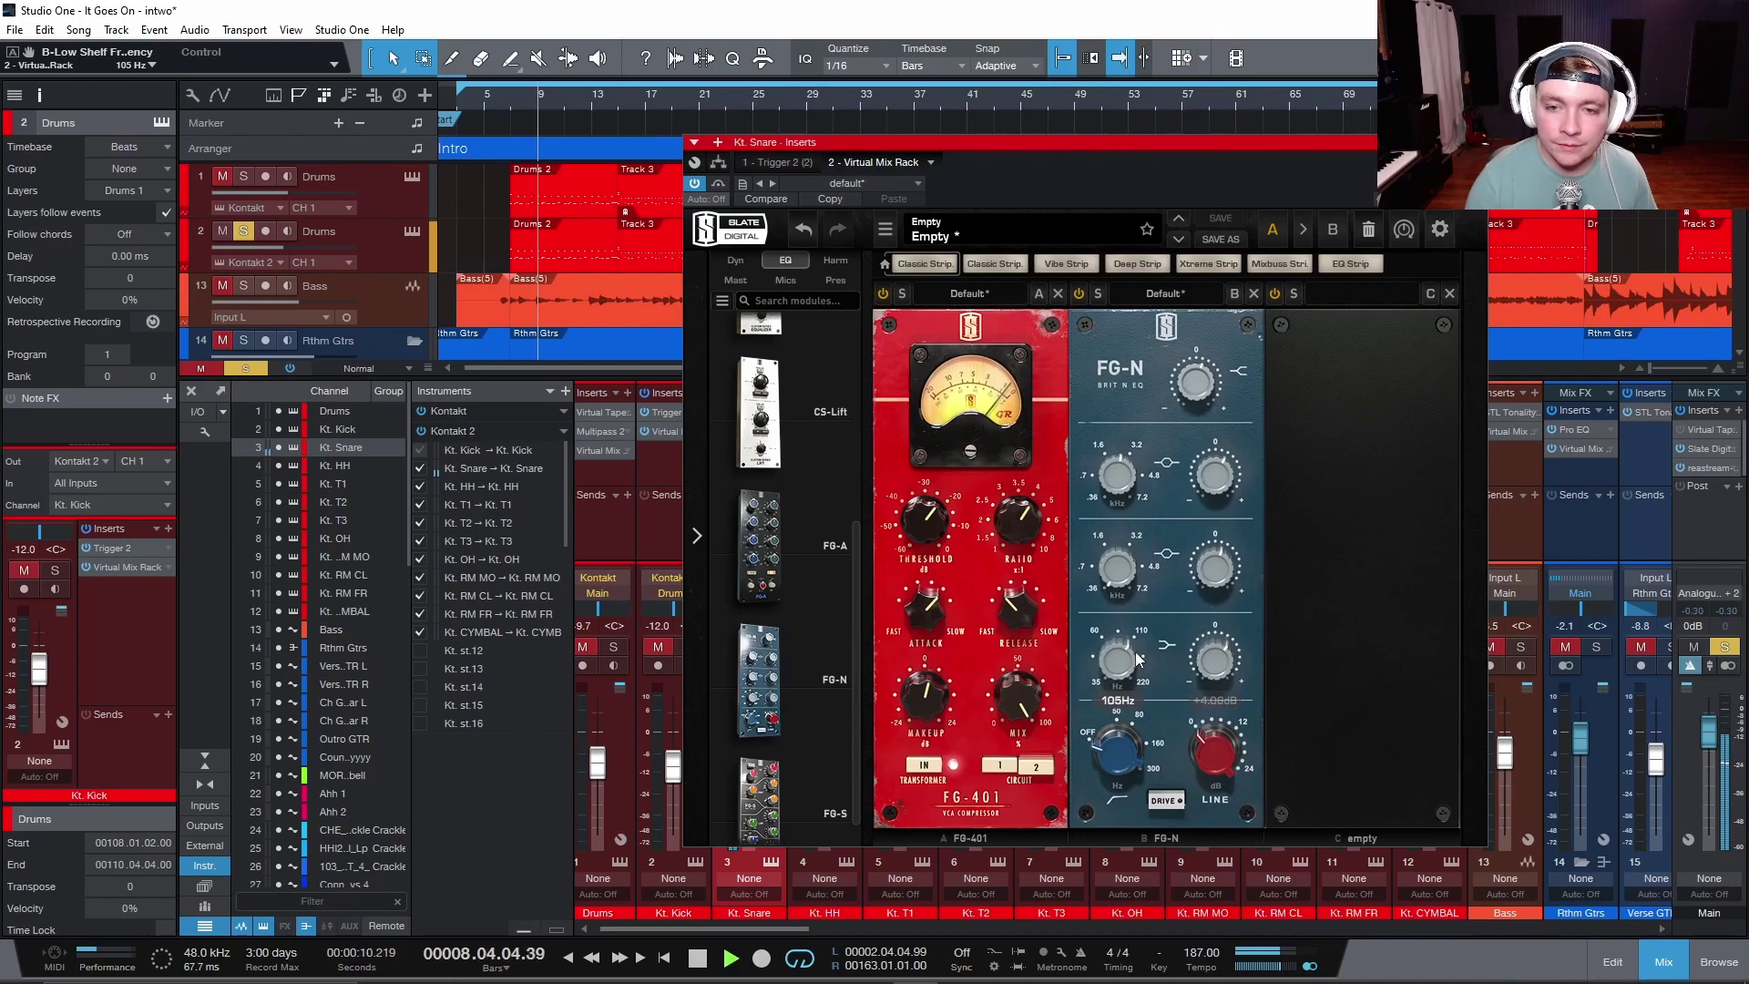
pyautogui.moveTo(1214, 660); pyautogui.dragTo(1212, 668)
pyautogui.moveTo(1202, 584); pyautogui.dragTo(1209, 578)
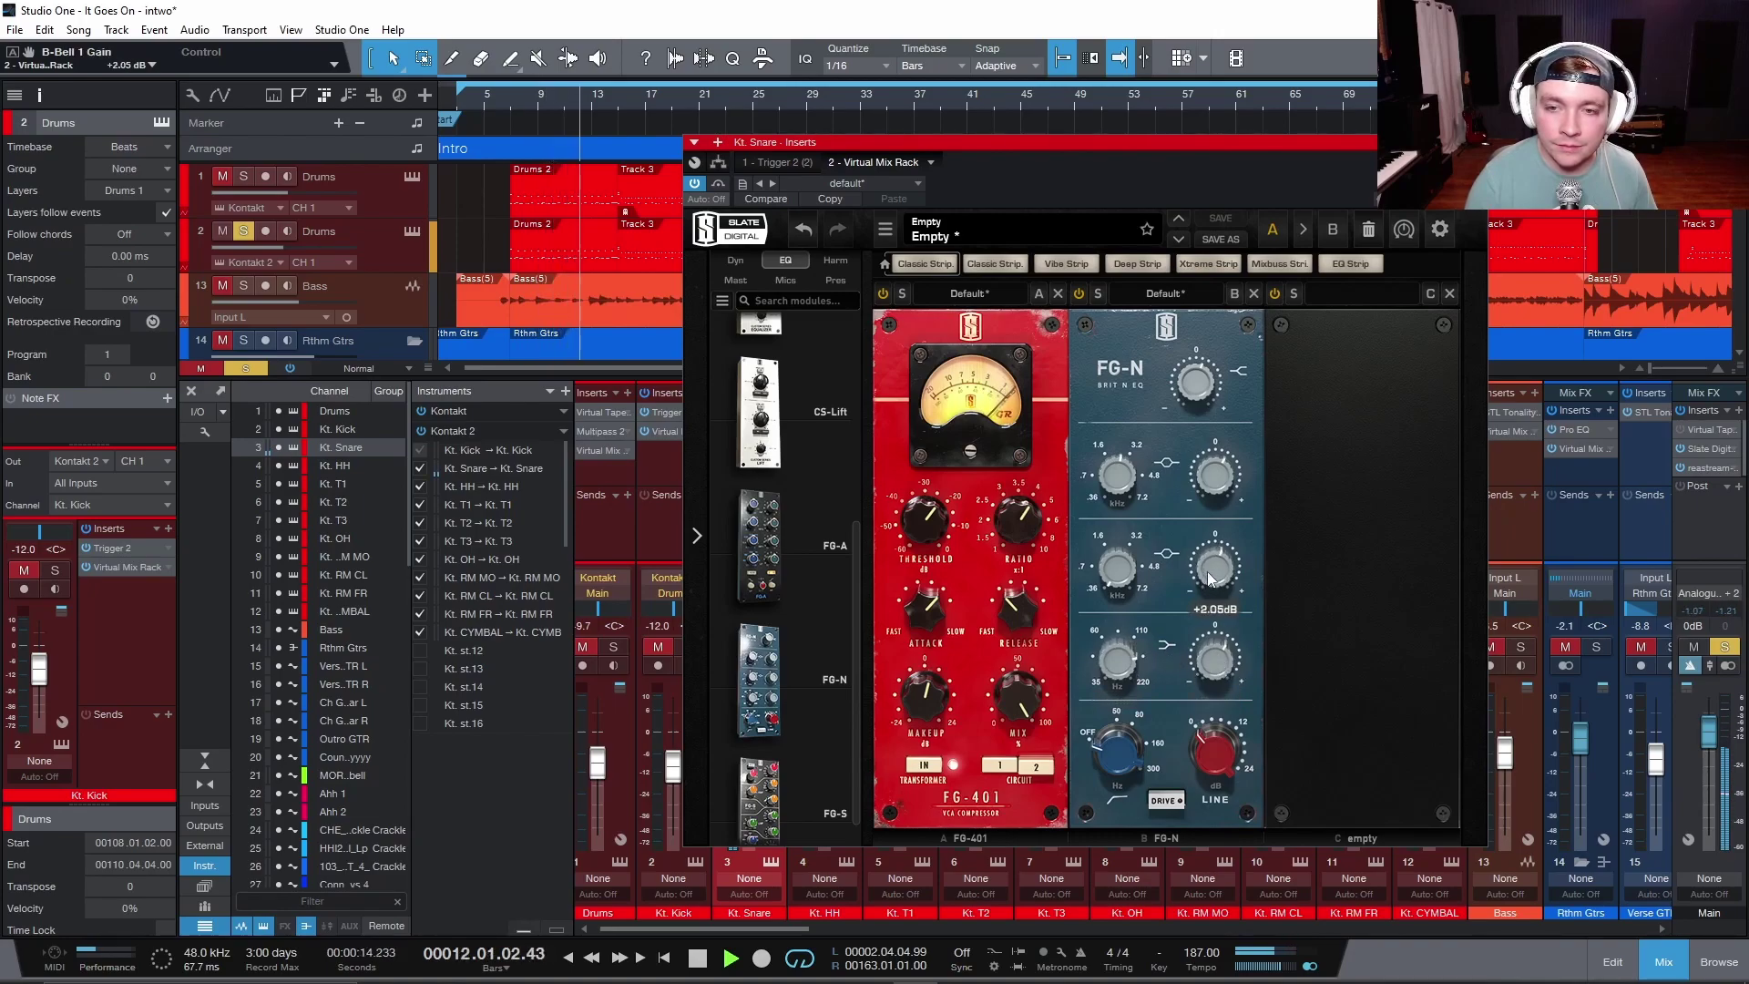
# Compare the snare with Virtual Mix Rack bypassed and active, stop playback and close the plug-in window.
pyautogui.click(717, 183)
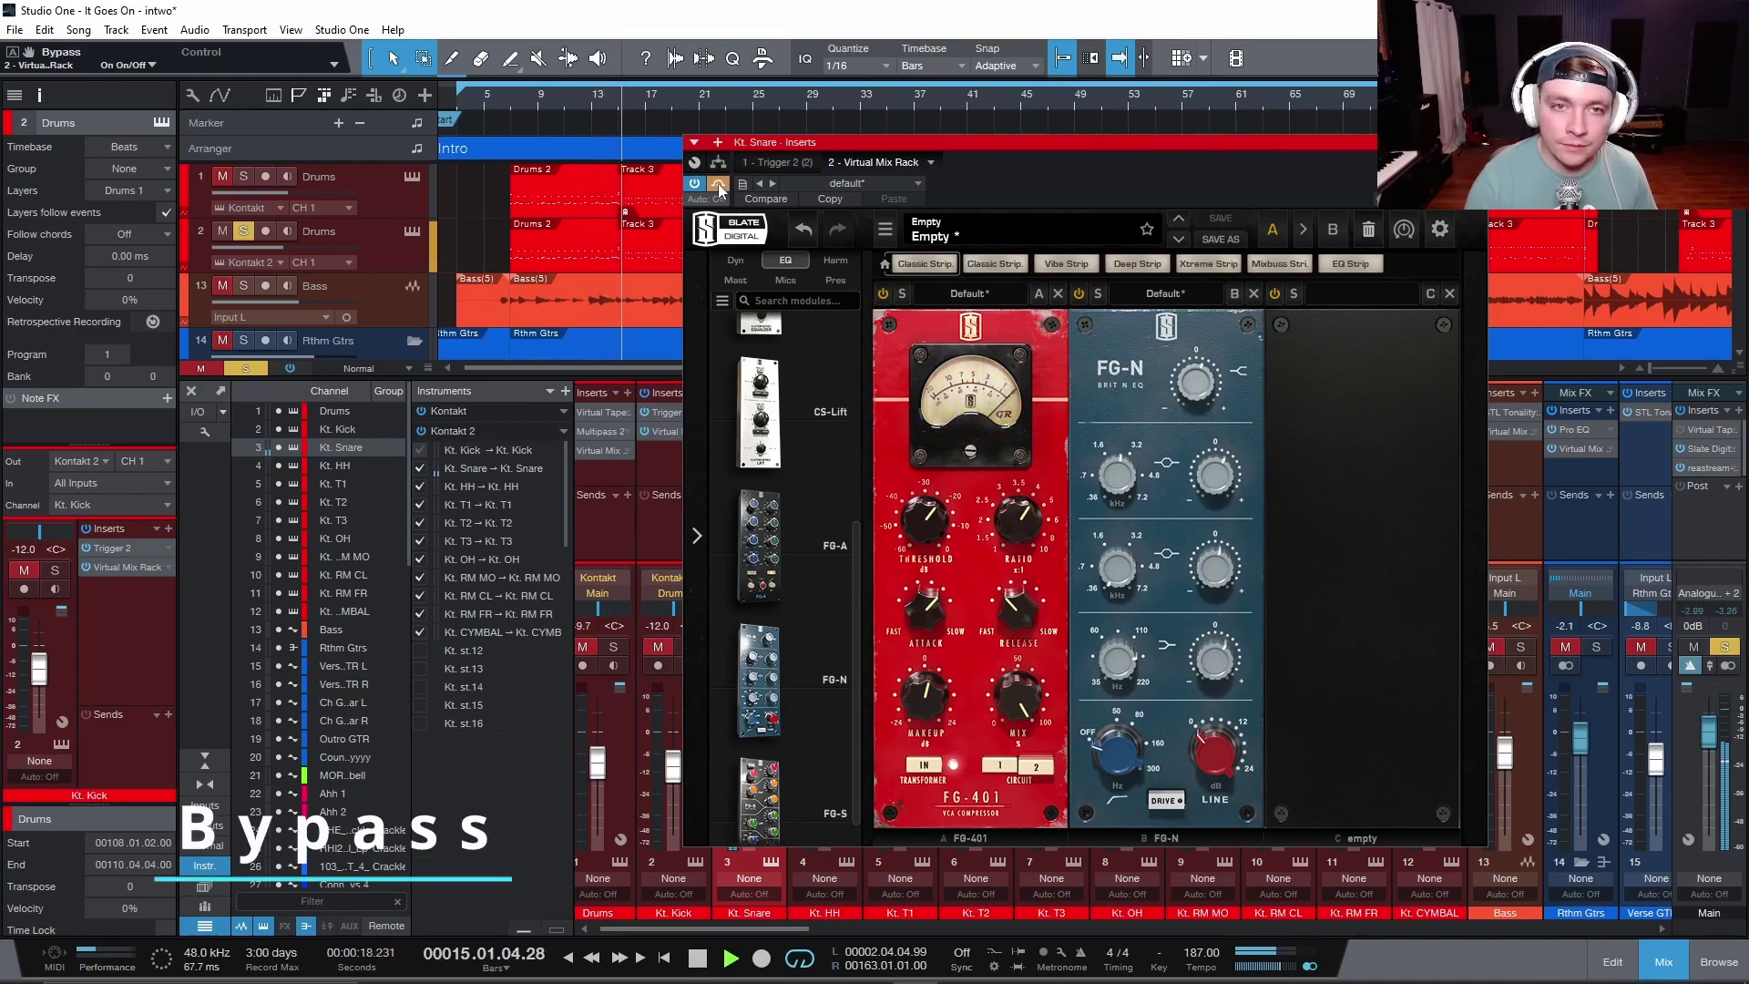
pyautogui.click(718, 183)
pyautogui.press('space')
pyautogui.click(1476, 142)
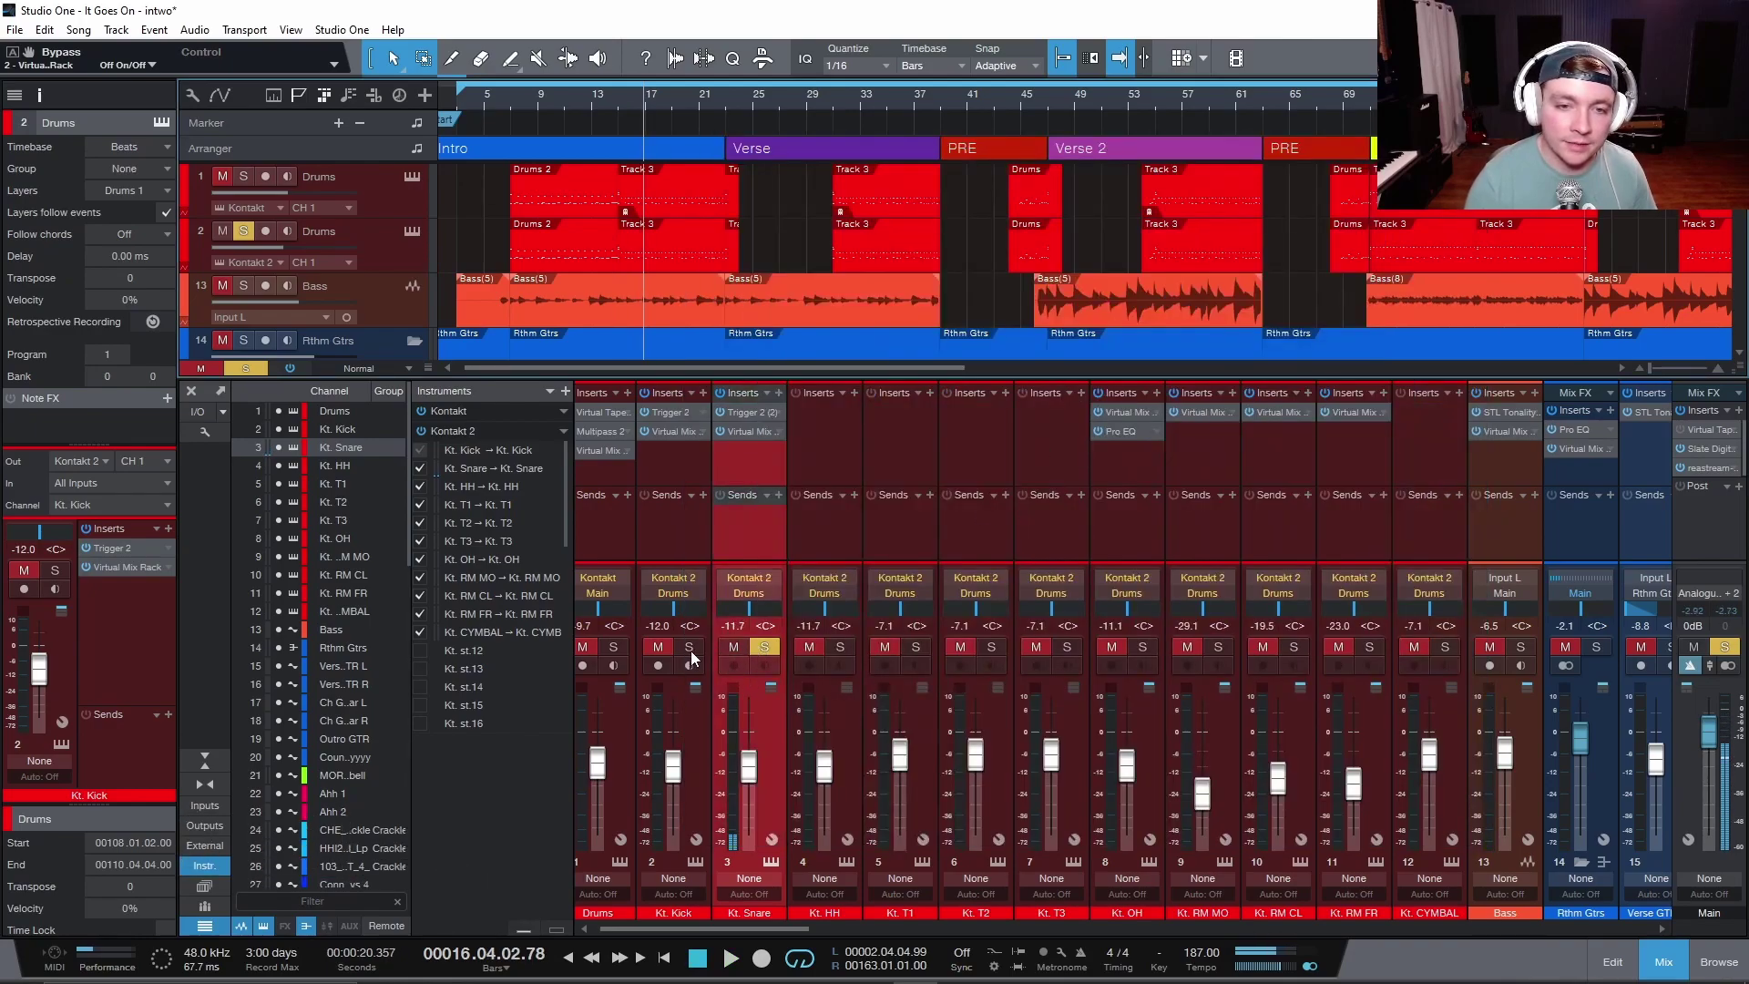
# Solo all the Kontakt 2 drum channels and play them while repeatedly deactivating and reactivating the kick and snare inserts.
pyautogui.click(770, 647)
pyautogui.click(1451, 813)
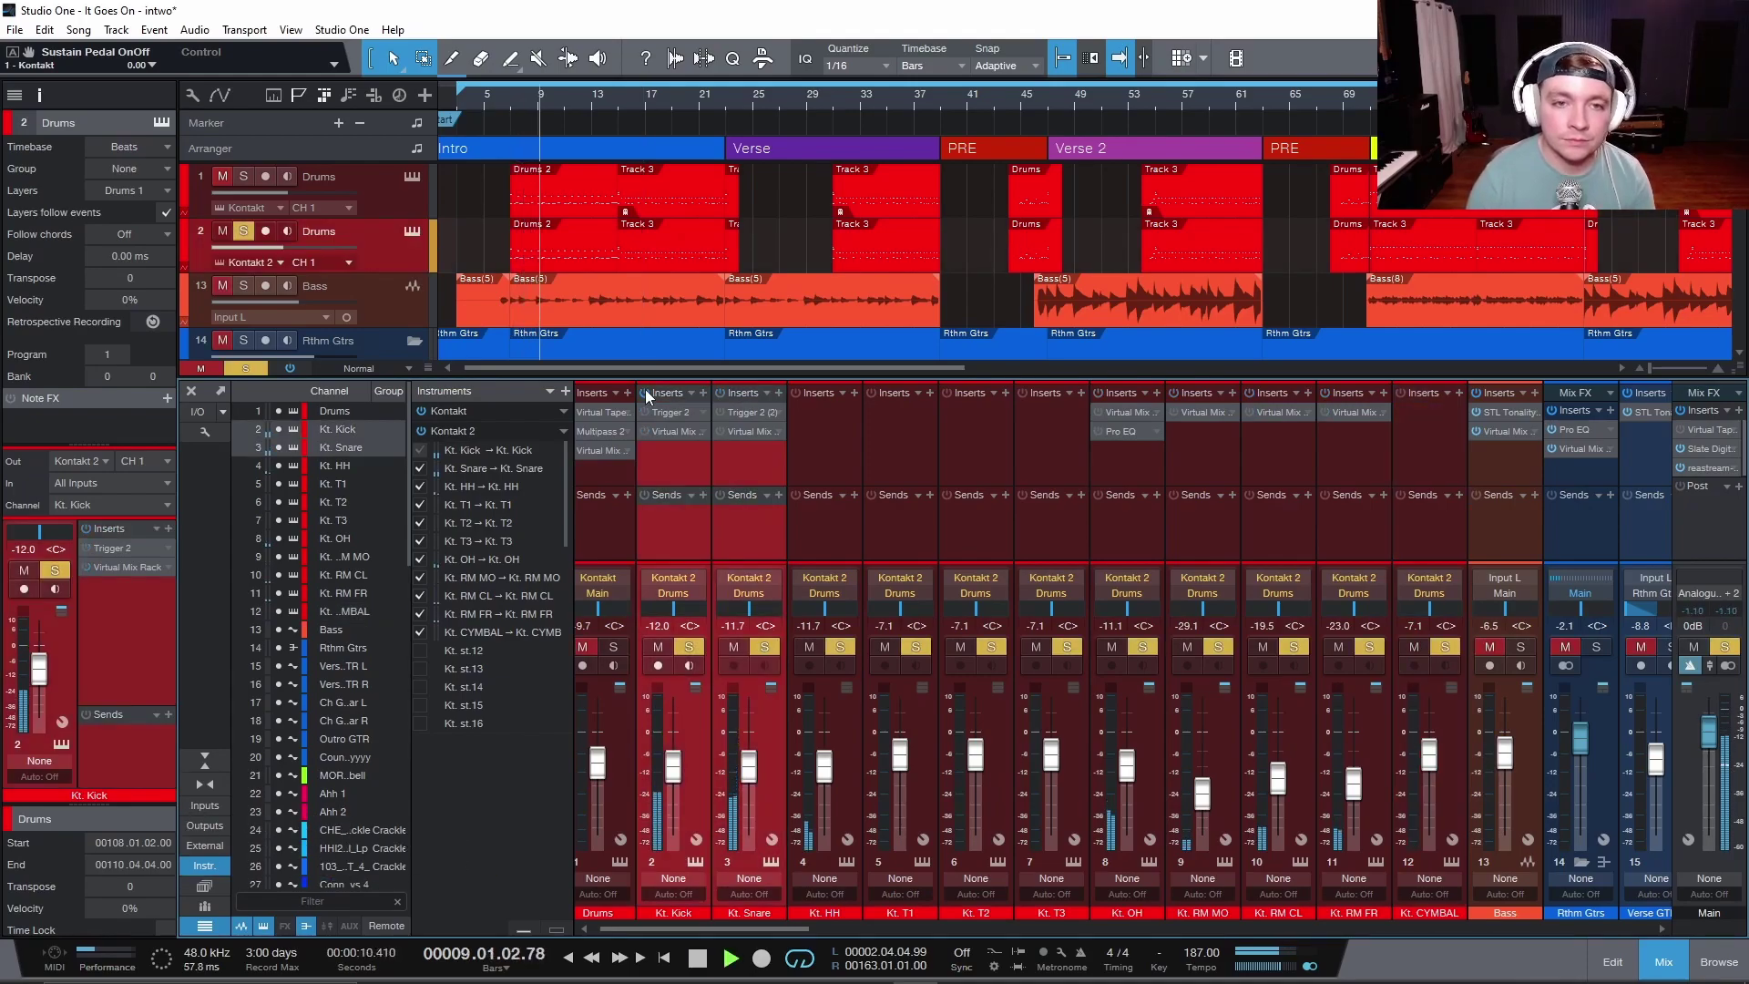
pyautogui.click(645, 393)
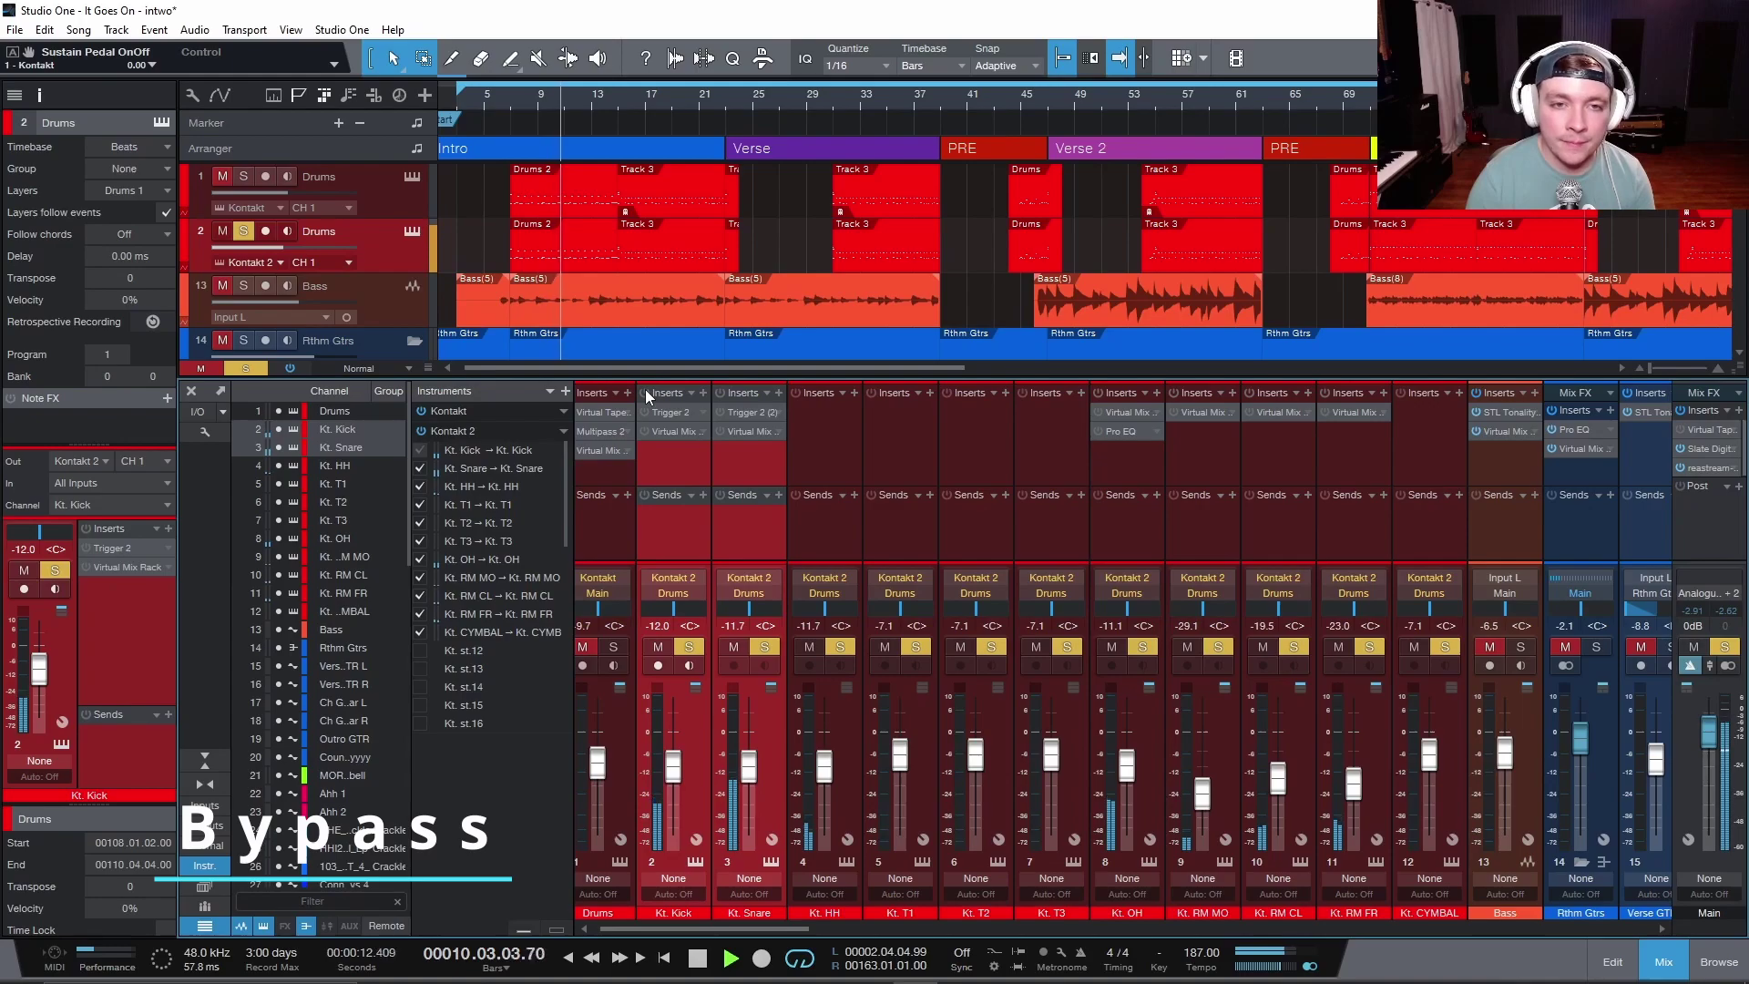
pyautogui.click(645, 393)
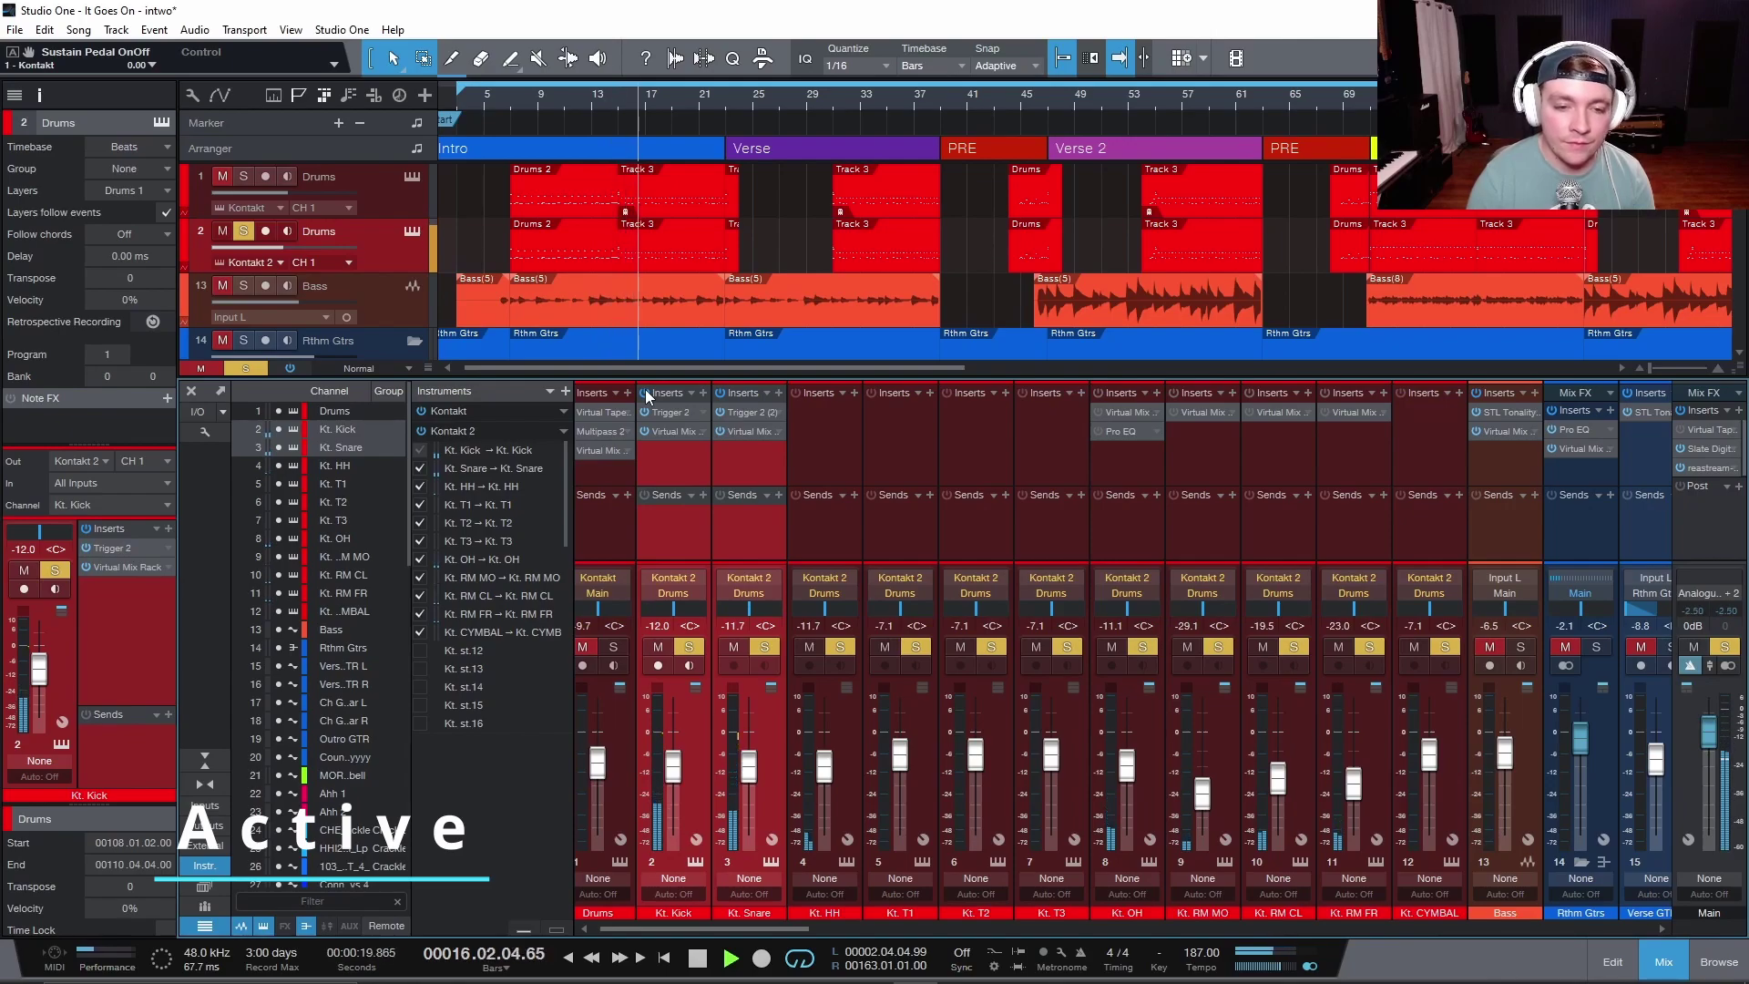
pyautogui.click(645, 392)
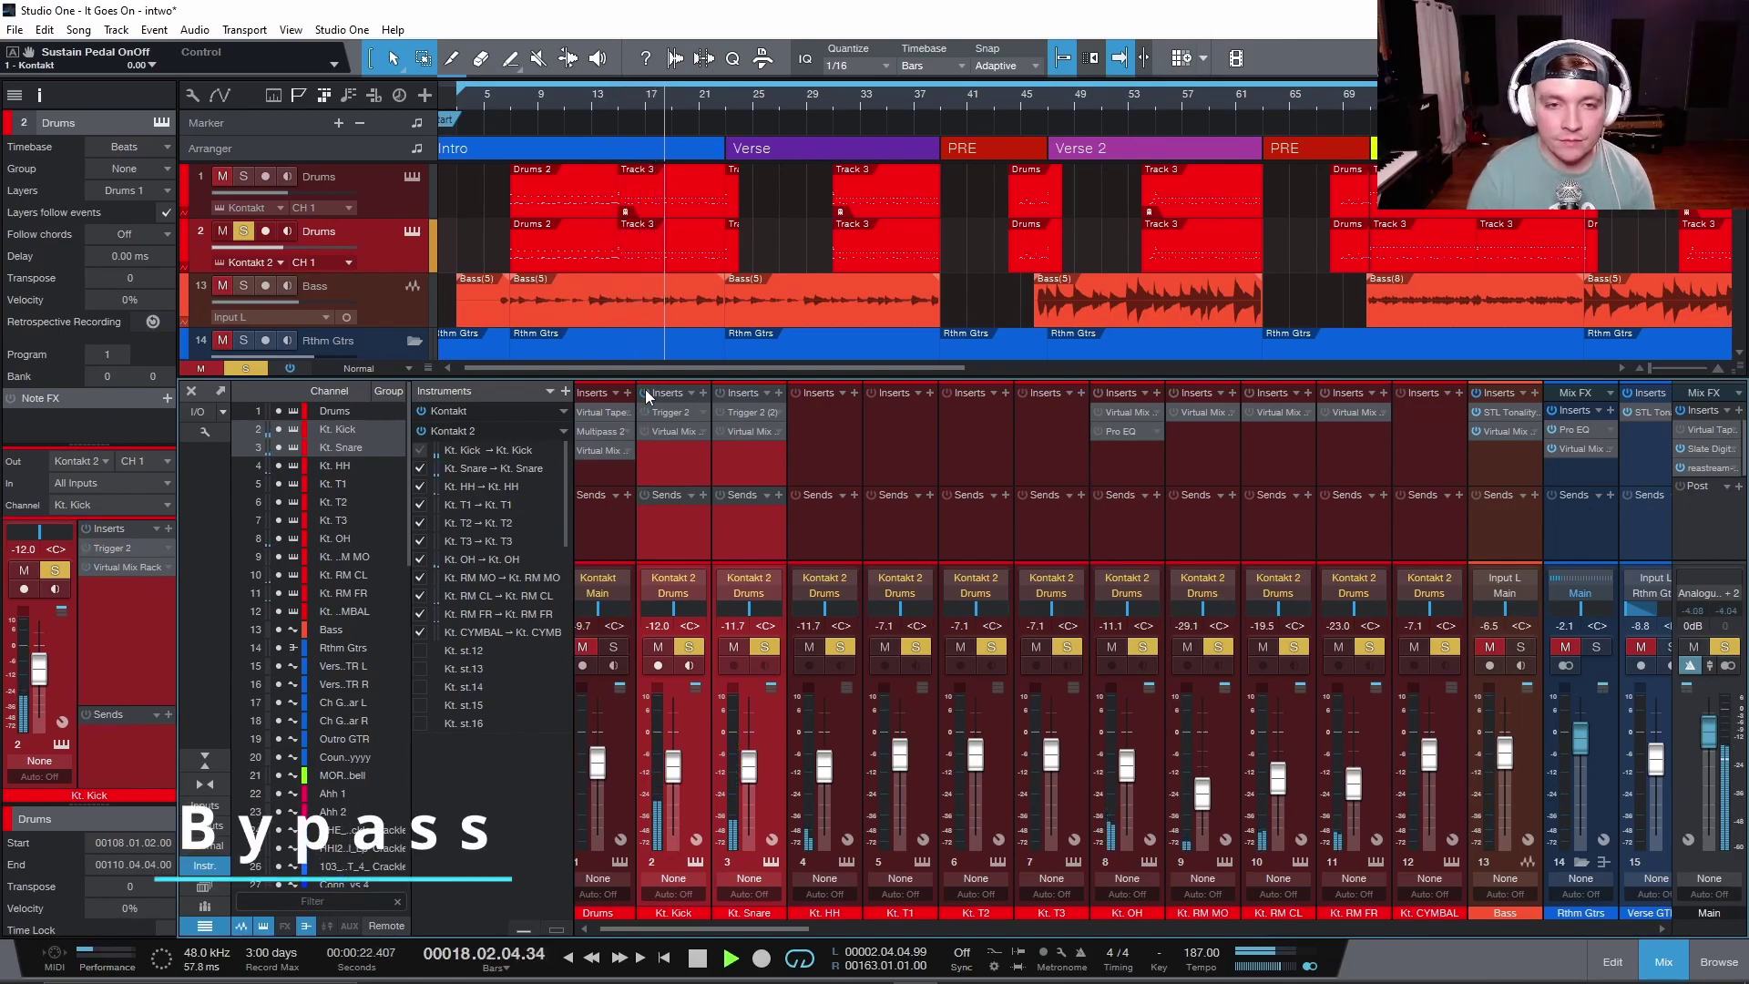
pyautogui.click(644, 393)
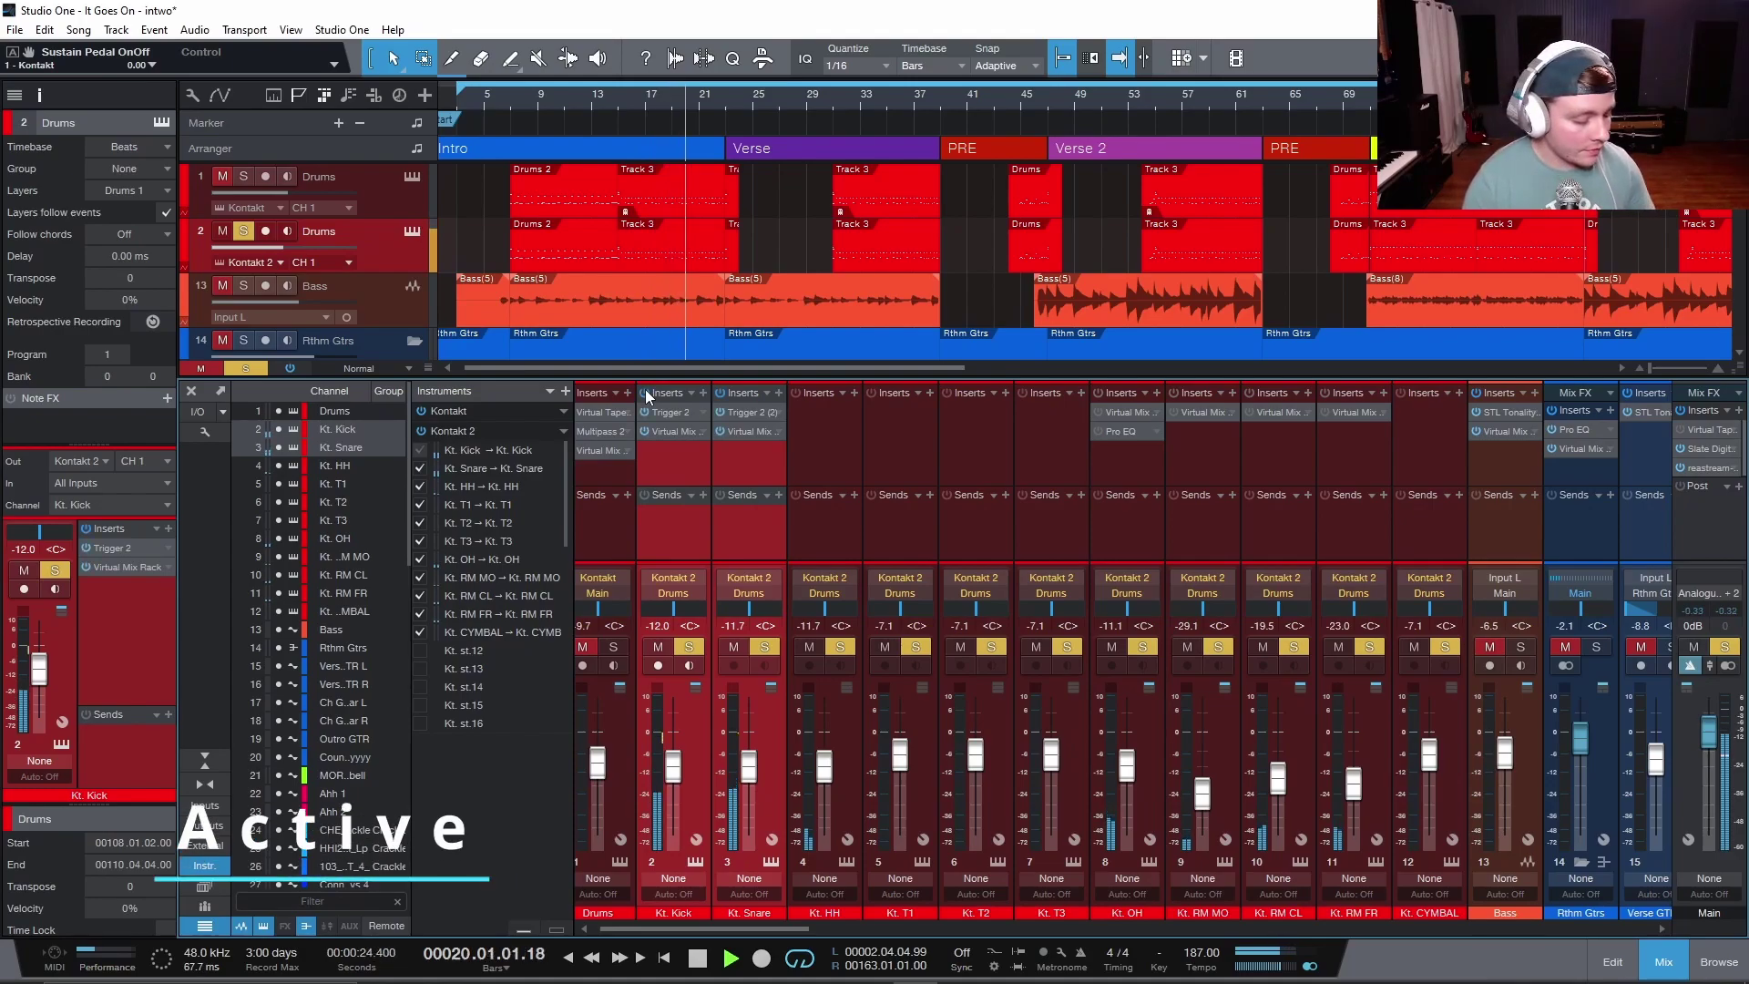